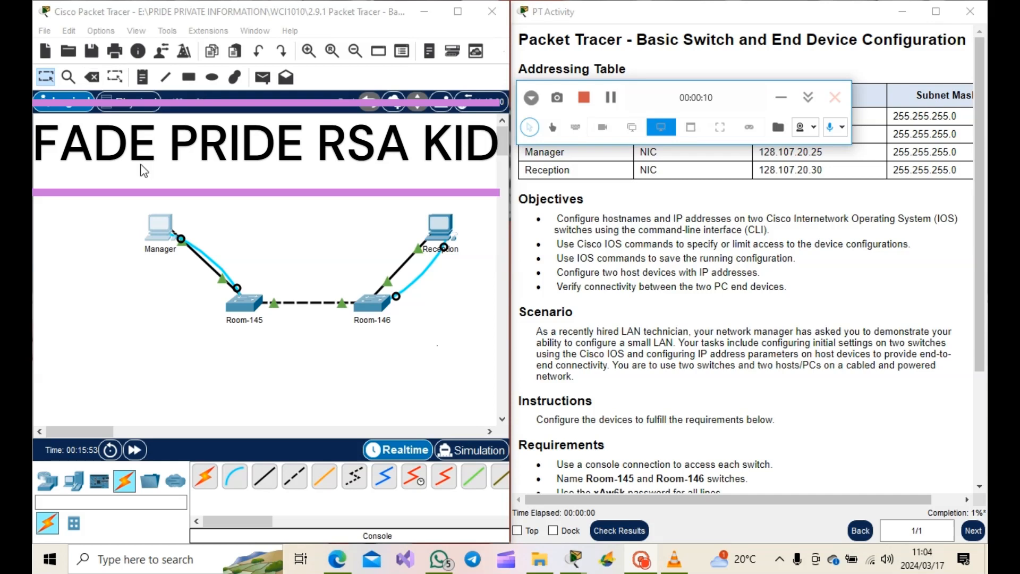
- Delete the console cables connecting the Manager and Reception PCs to their switches
{"action": "left_click", "coordinate": [211, 260]}
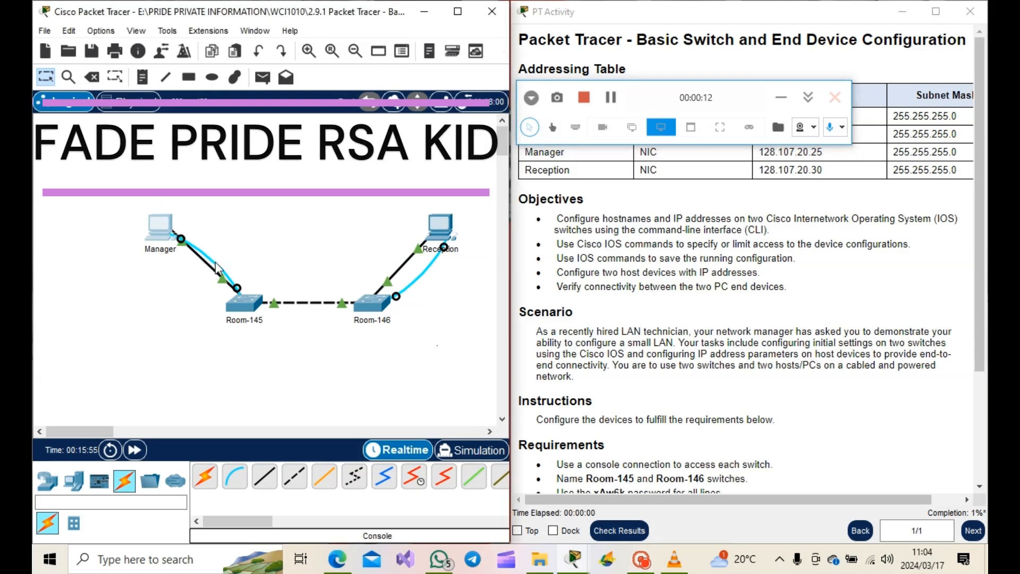
{"action": "left_click", "coordinate": [92, 77]}
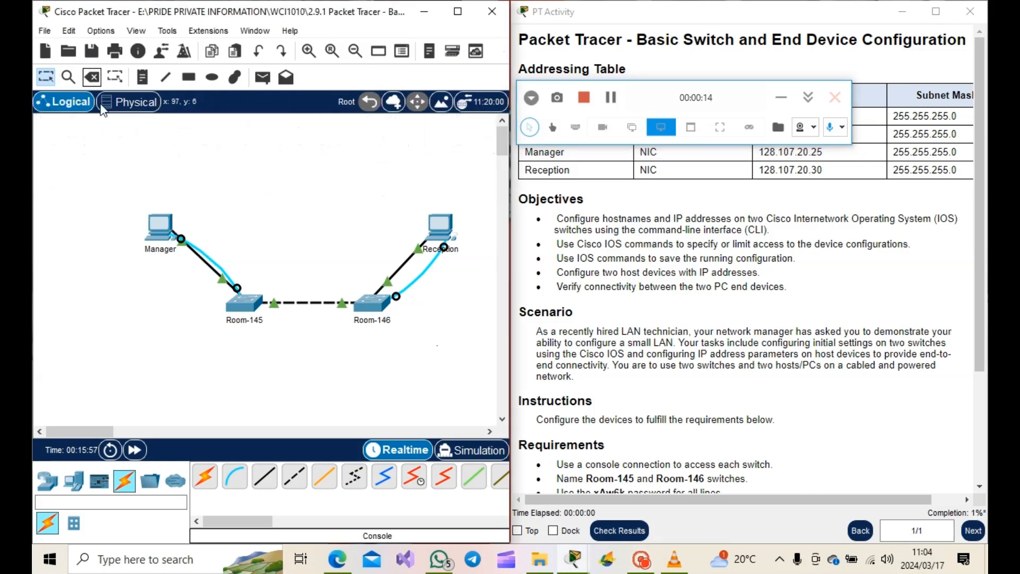
{"action": "left_click", "coordinate": [206, 257]}
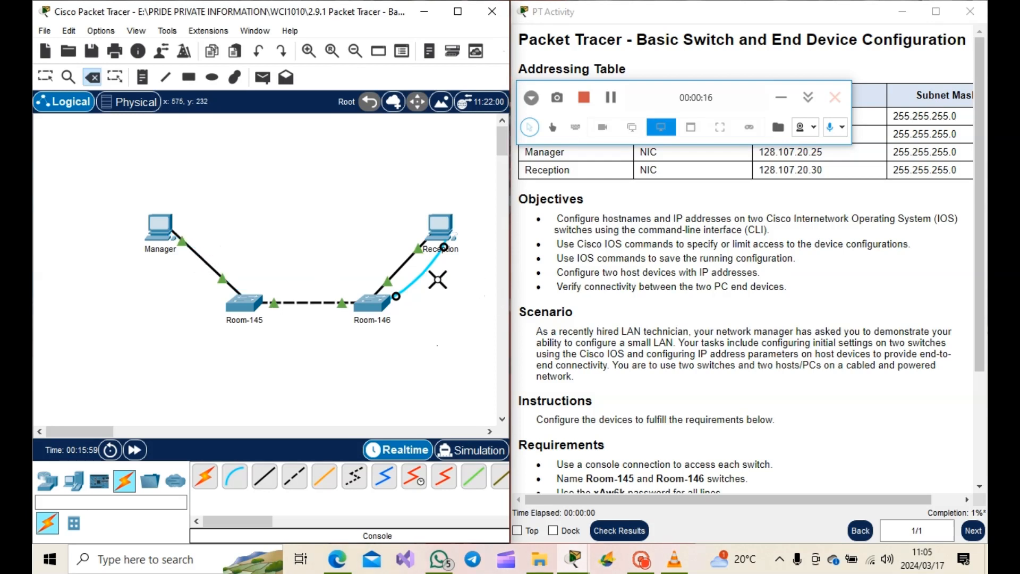
{"action": "left_click", "coordinate": [422, 272]}
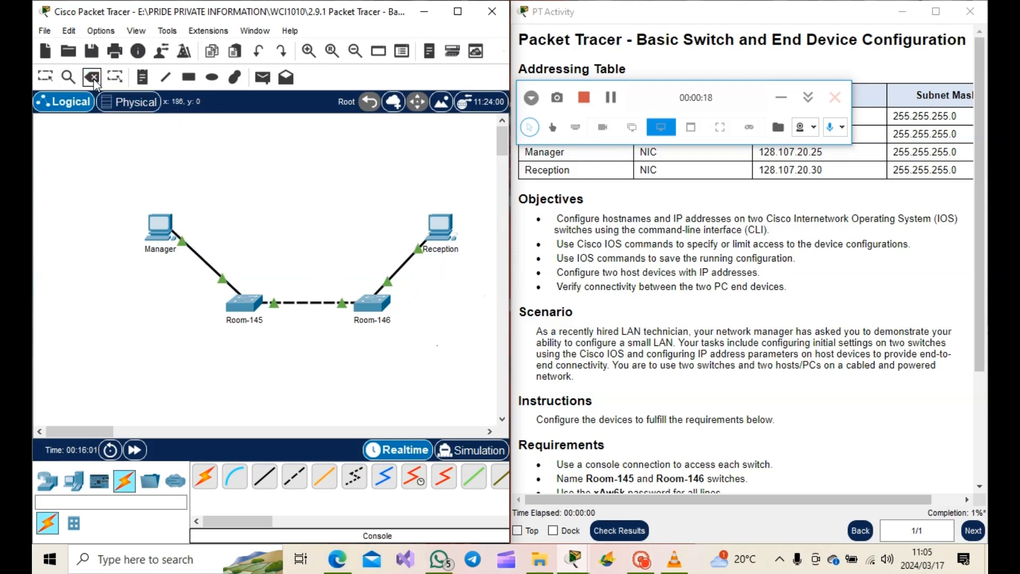
{"action": "left_click", "coordinate": [46, 77]}
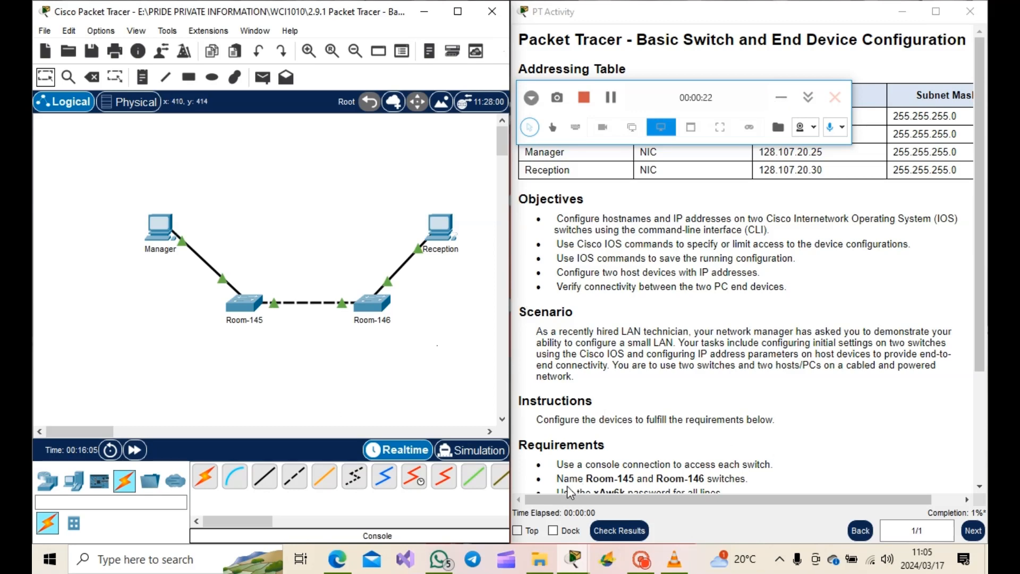
- Check the activity results and review the assessment items for each device
{"action": "left_click", "coordinate": [619, 530]}
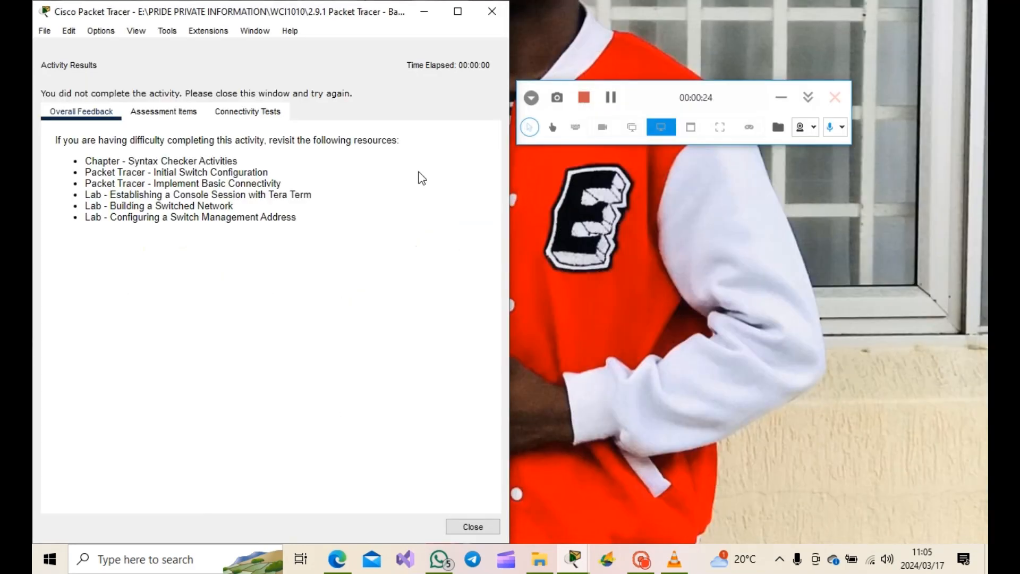
{"action": "left_click", "coordinate": [164, 111]}
{"action": "scroll", "coordinate": [69, 335], "scroll_direction": "down", "scroll_amount": 3}
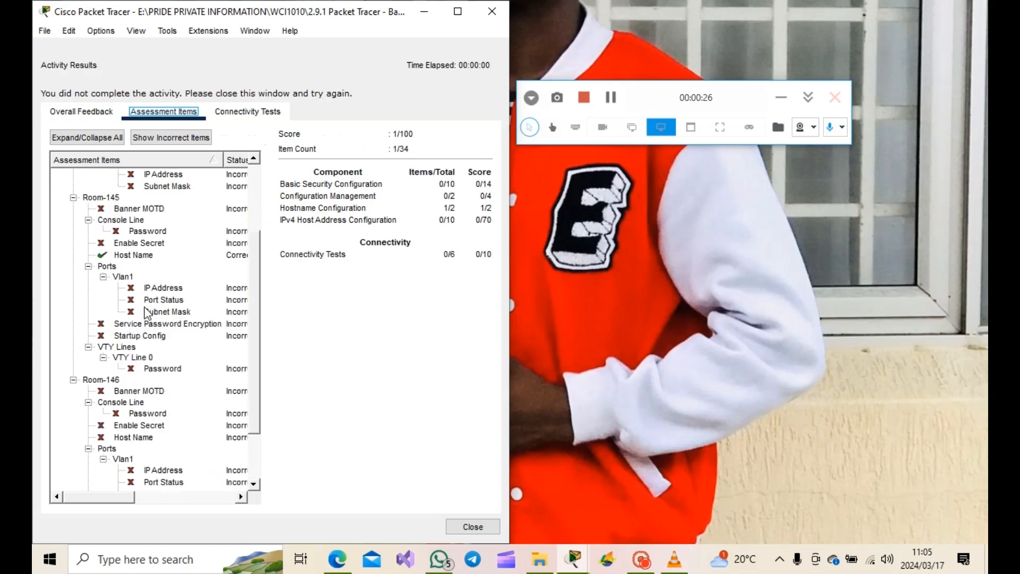
{"action": "scroll", "coordinate": [68, 338], "scroll_direction": "up", "scroll_amount": 3}
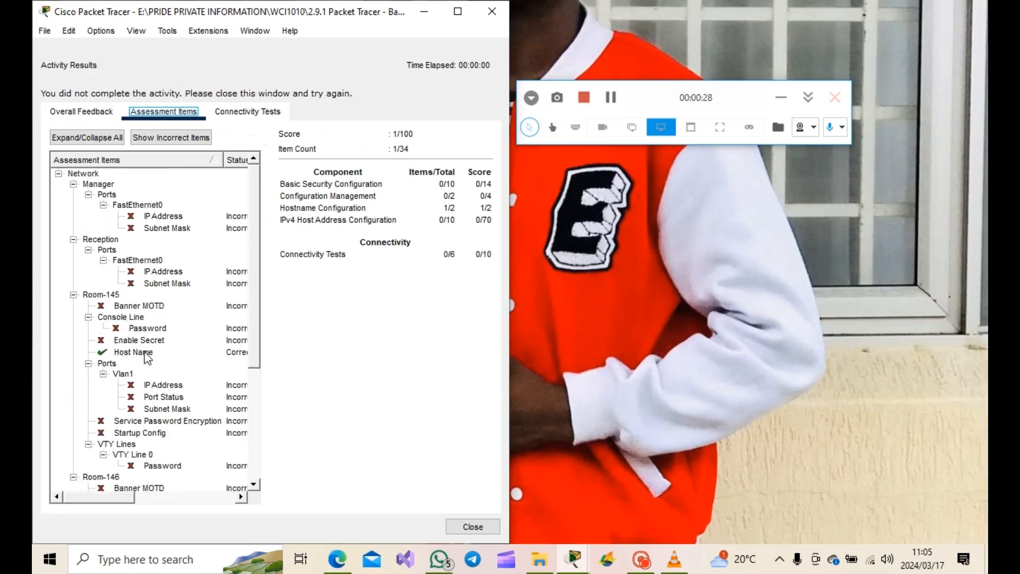
{"action": "scroll", "coordinate": [173, 351], "scroll_direction": "down", "scroll_amount": 4}
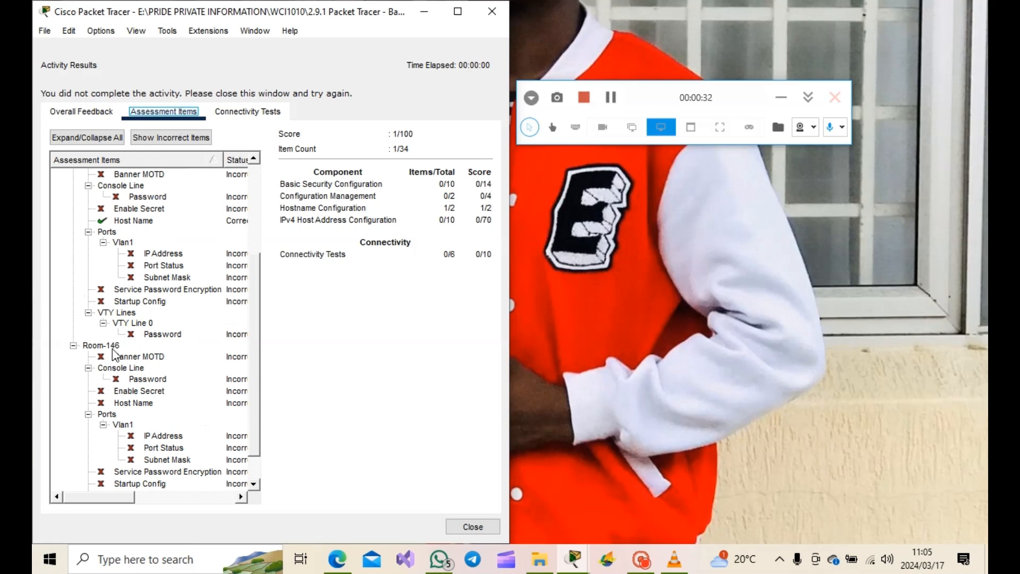
{"action": "scroll", "coordinate": [113, 353], "scroll_direction": "down", "scroll_amount": 1}
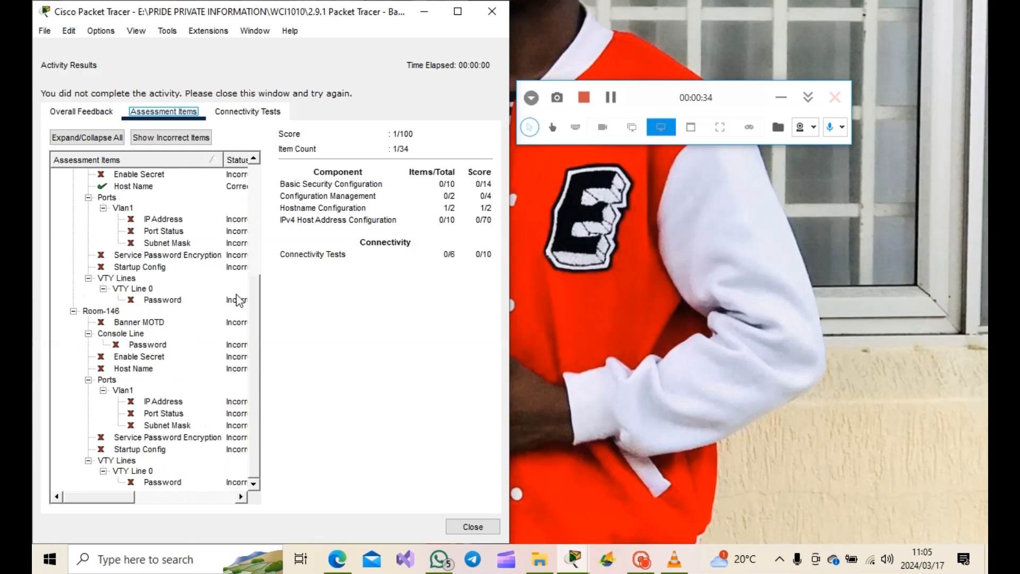
{"action": "scroll", "coordinate": [142, 298], "scroll_direction": "up", "scroll_amount": 5}
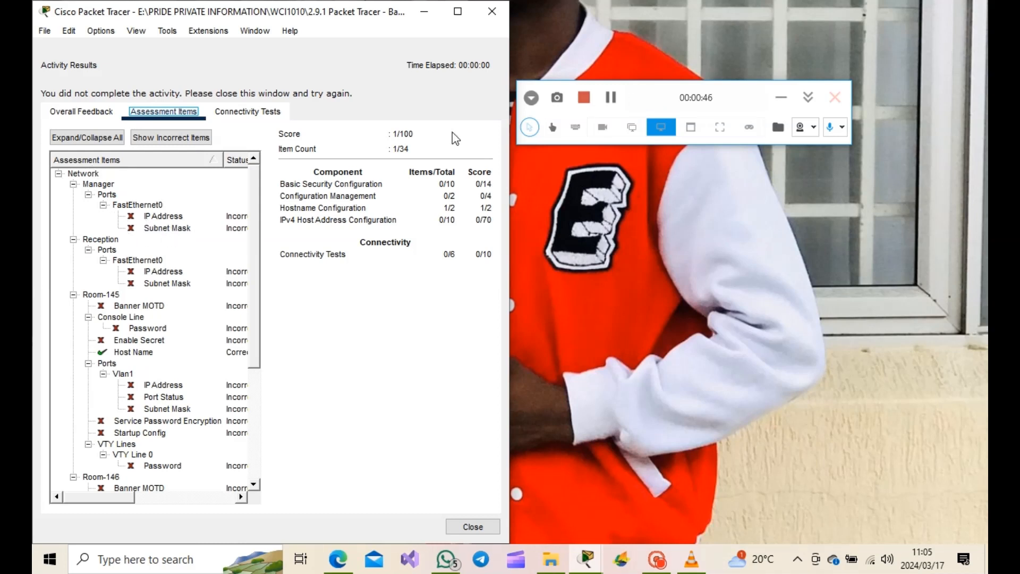
{"action": "left_click", "coordinate": [461, 523]}
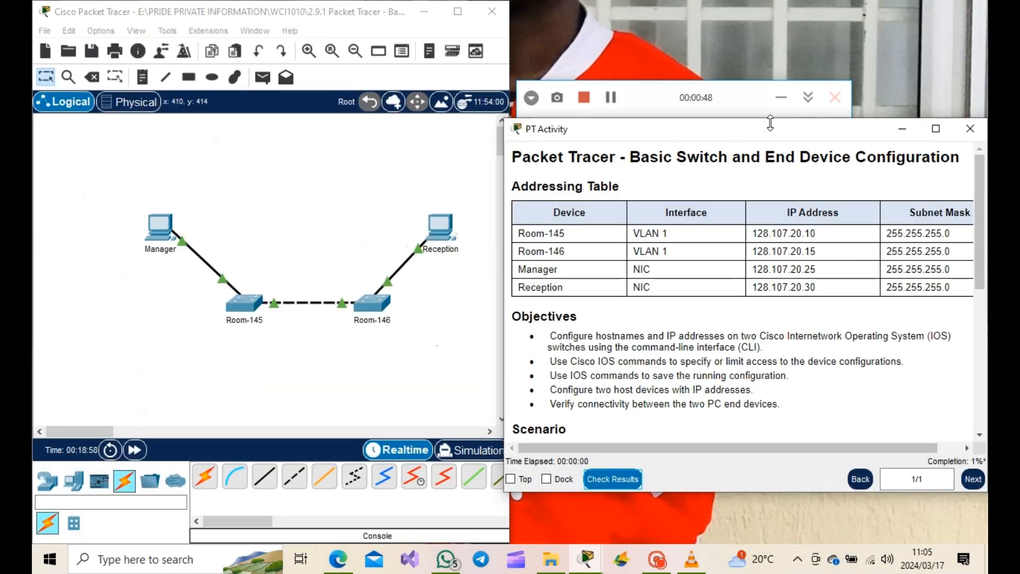
- Examine the addressing table's IP addresses and subnet masks for the switches and PCs
{"action": "left_click_drag", "start_coordinate": [776, 132], "coordinate": [986, 139]}
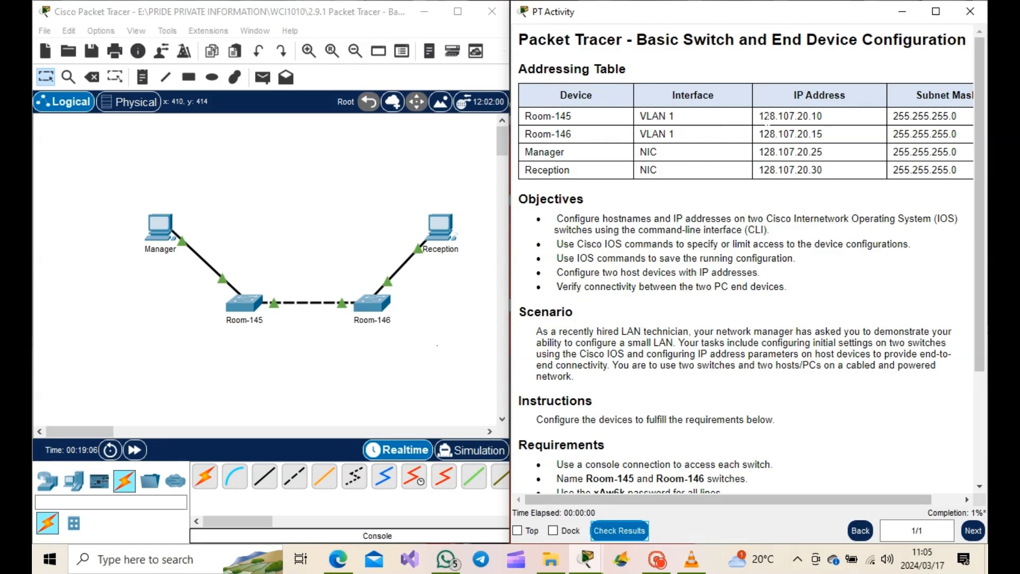
{"action": "double_click", "coordinate": [804, 115]}
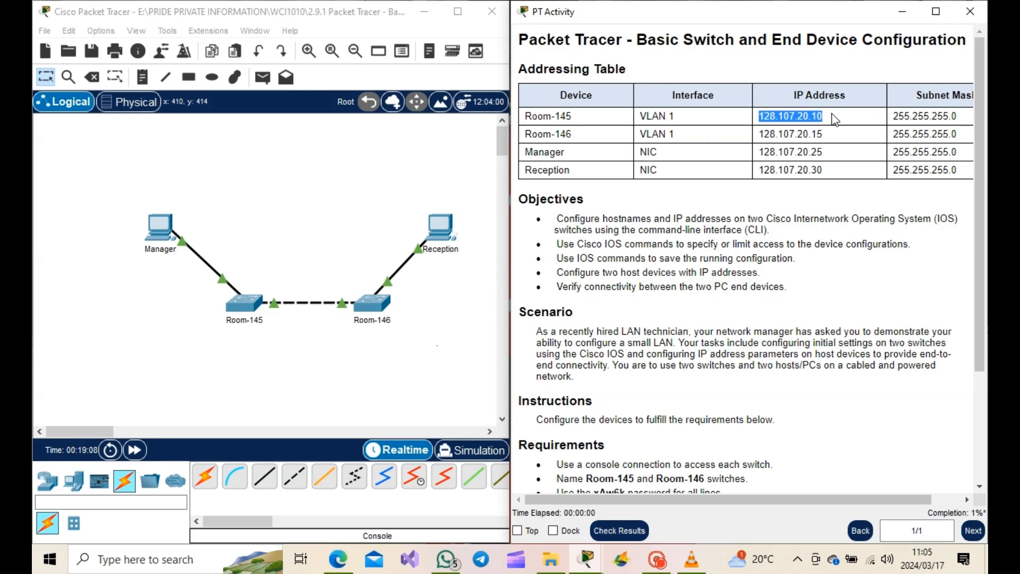
{"action": "left_click", "coordinate": [896, 116]}
{"action": "left_click_drag", "start_coordinate": [896, 116], "coordinate": [955, 113]}
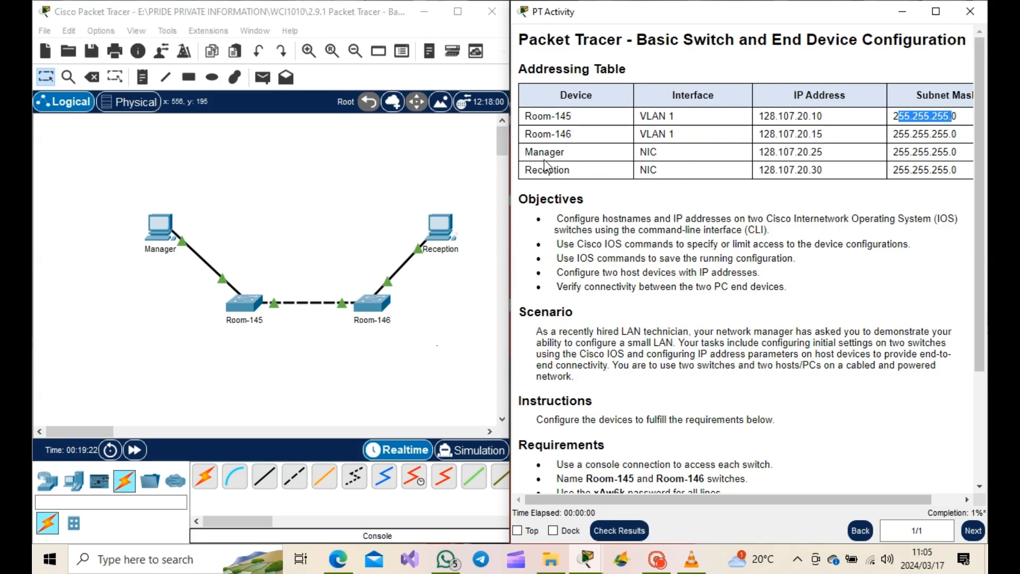
{"action": "left_click_drag", "start_coordinate": [767, 152], "coordinate": [974, 152]}
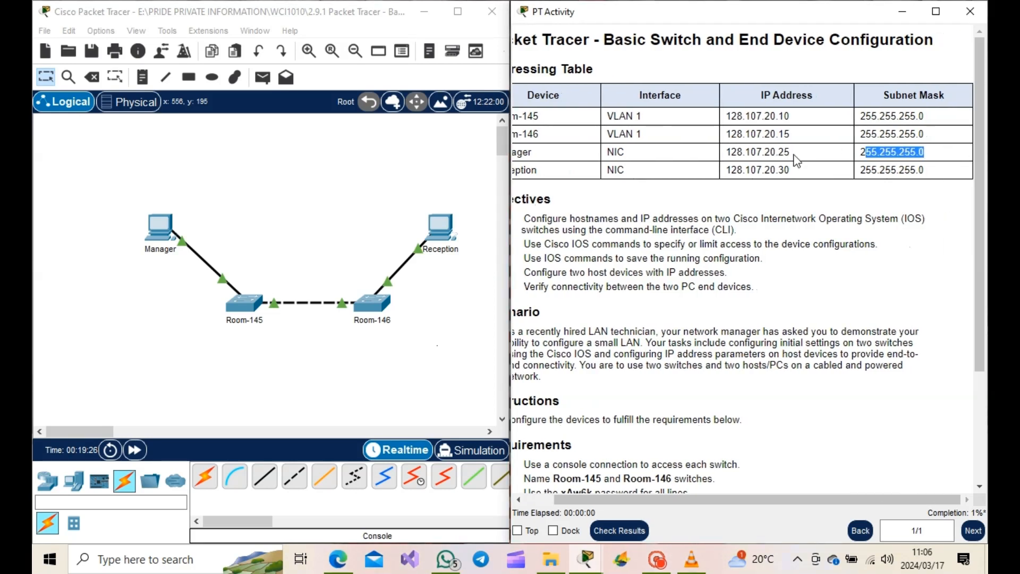
{"action": "left_click_drag", "start_coordinate": [731, 153], "coordinate": [803, 154]}
{"action": "left_click_drag", "start_coordinate": [864, 152], "coordinate": [896, 151]}
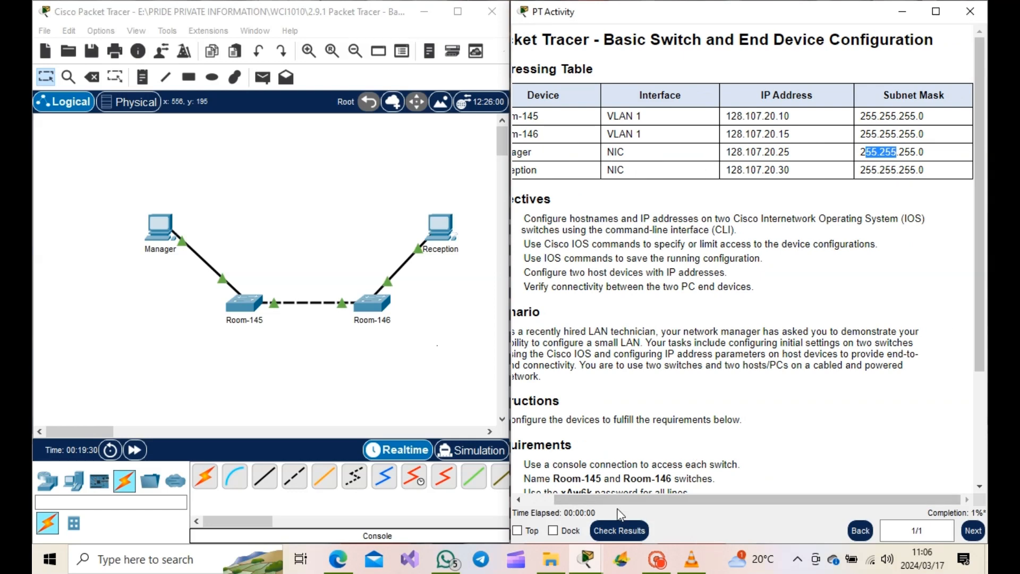
{"action": "left_click_drag", "start_coordinate": [565, 499], "coordinate": [537, 499]}
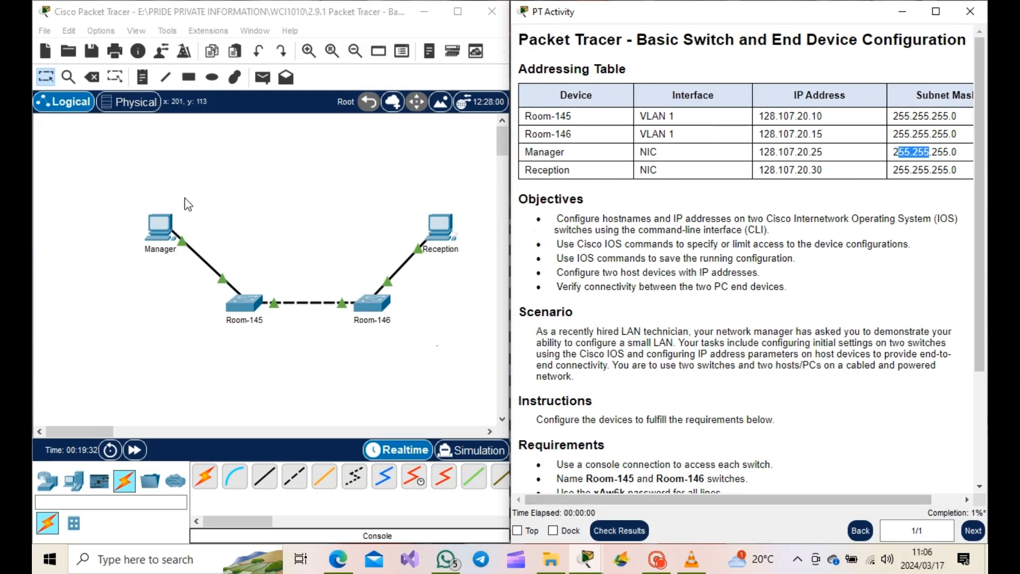
- Open the Manager PC's desktop, dismissing the locked Config notice and closing its terminal
{"action": "left_click", "coordinate": [160, 223]}
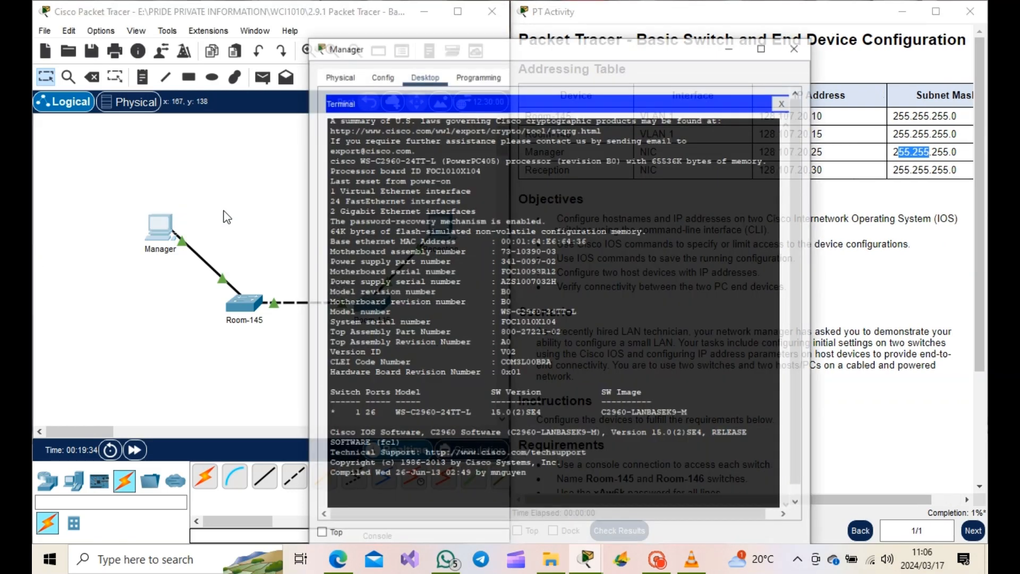
{"action": "left_click", "coordinate": [372, 54]}
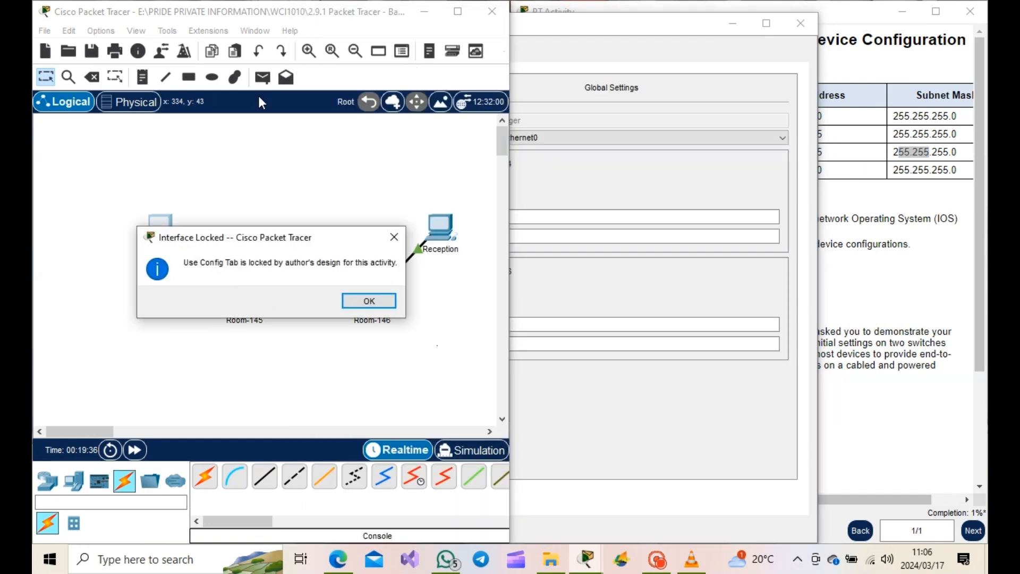
{"action": "left_click", "coordinate": [396, 237]}
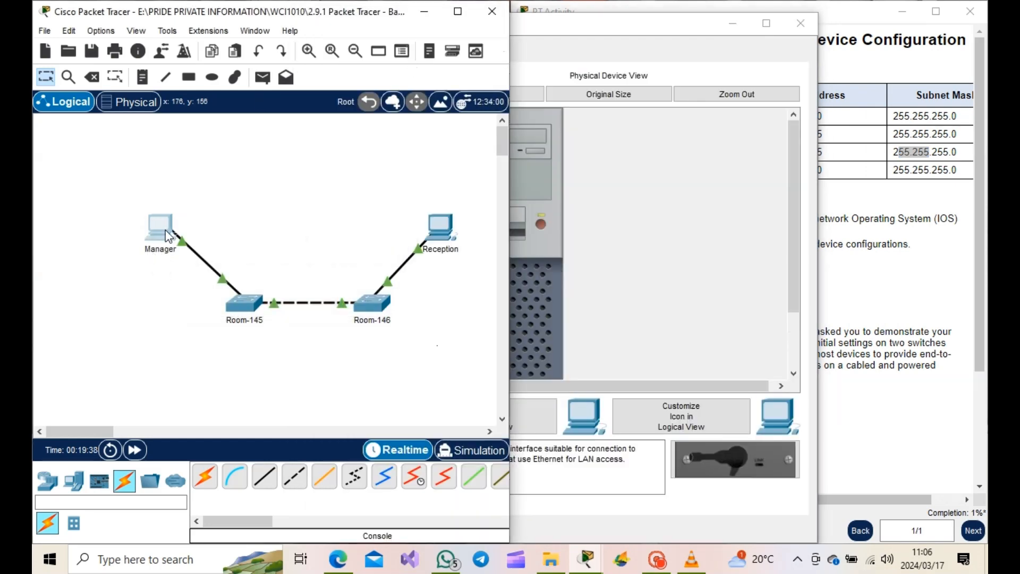
{"action": "left_click", "coordinate": [169, 232]}
{"action": "left_click", "coordinate": [415, 54]}
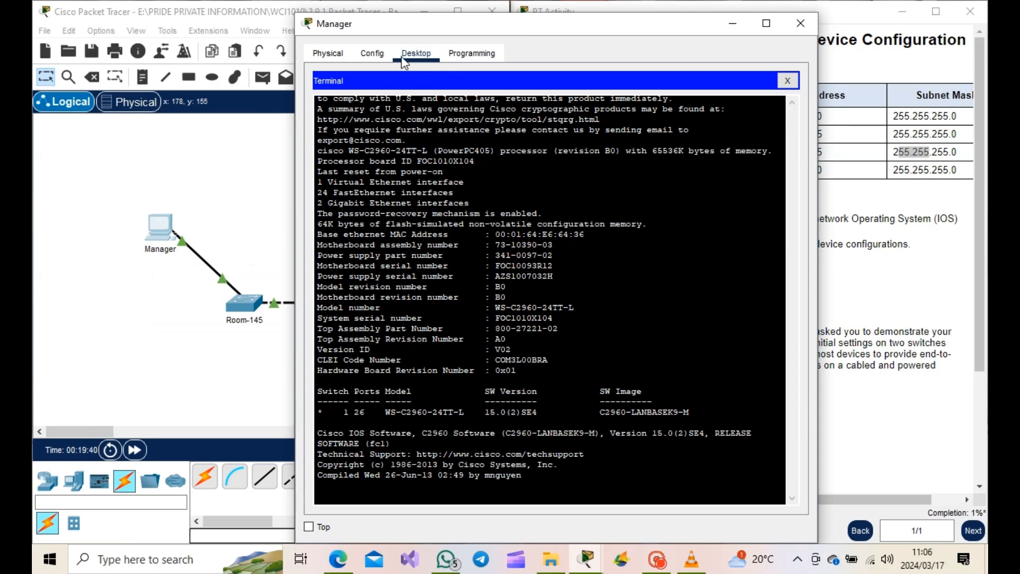
{"action": "left_click", "coordinate": [786, 81]}
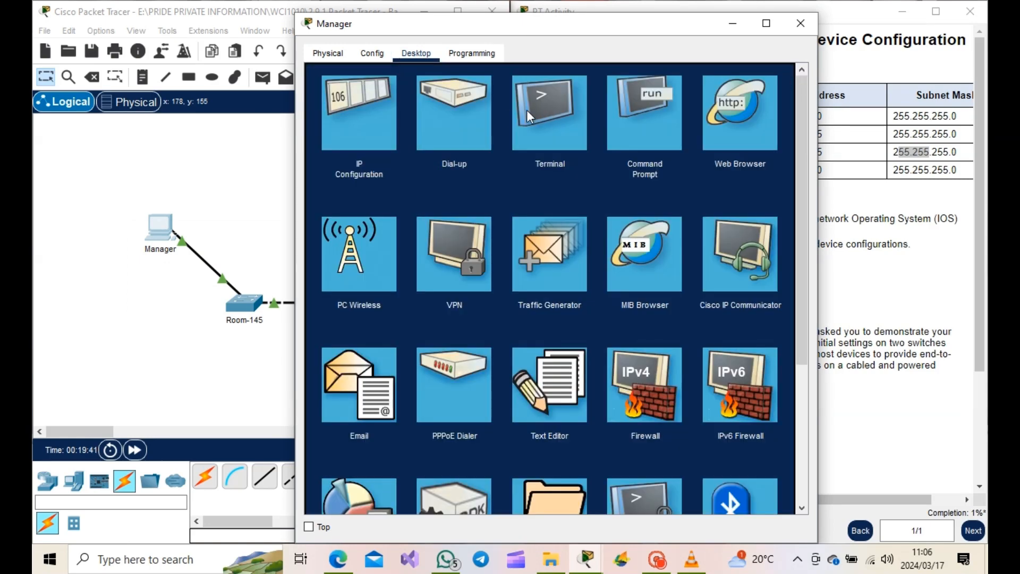
- Set Manager's IPv4 address to 128.107.20.25 with subnet mask 255.255.255.0, then close the PC window
{"action": "left_click", "coordinate": [367, 128]}
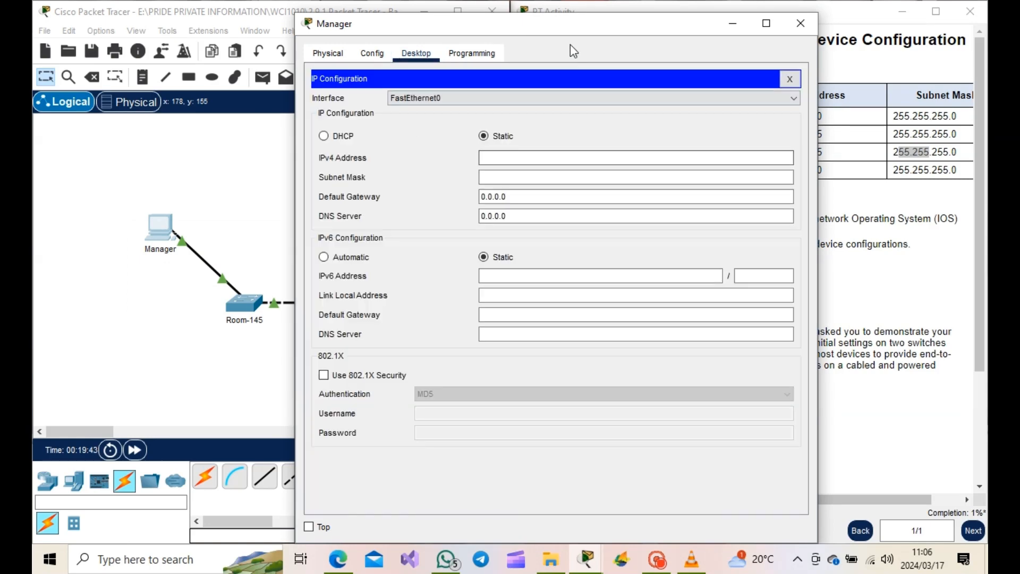
{"action": "left_click_drag", "start_coordinate": [561, 31], "coordinate": [305, 55]}
{"action": "left_click", "coordinate": [279, 182]}
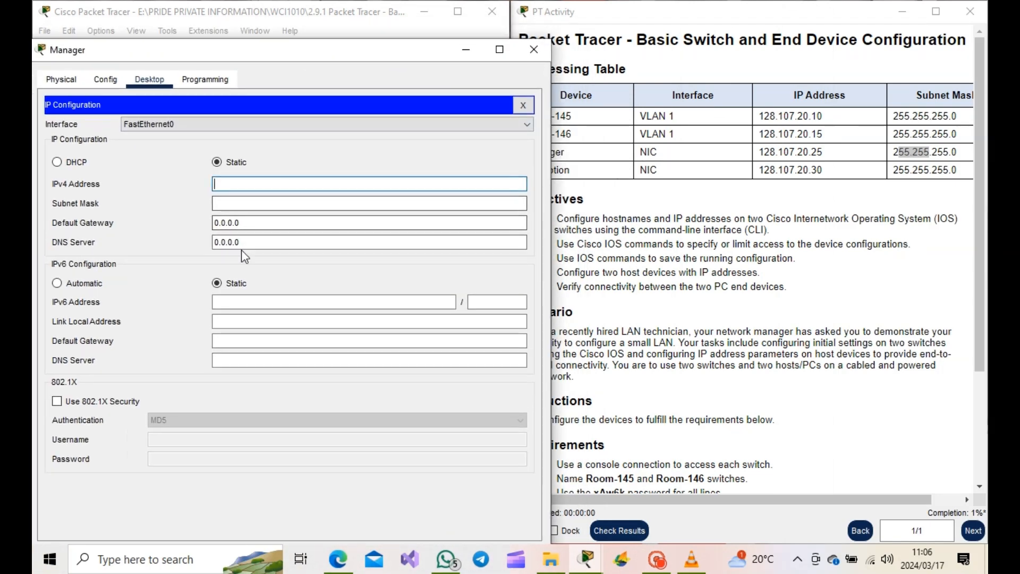
{"action": "type", "text": "128.10"}
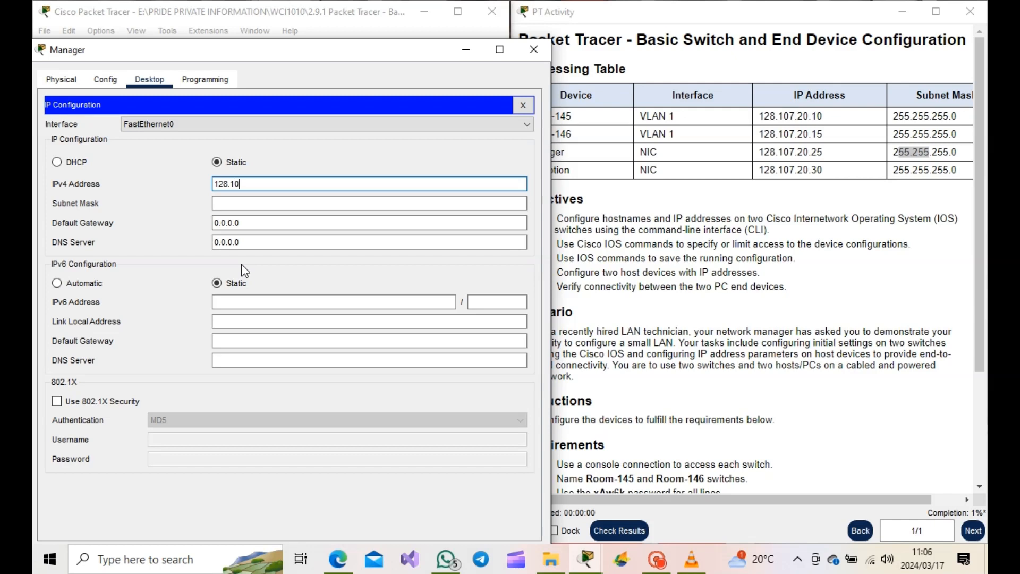
{"action": "type", "text": "7.20.25"}
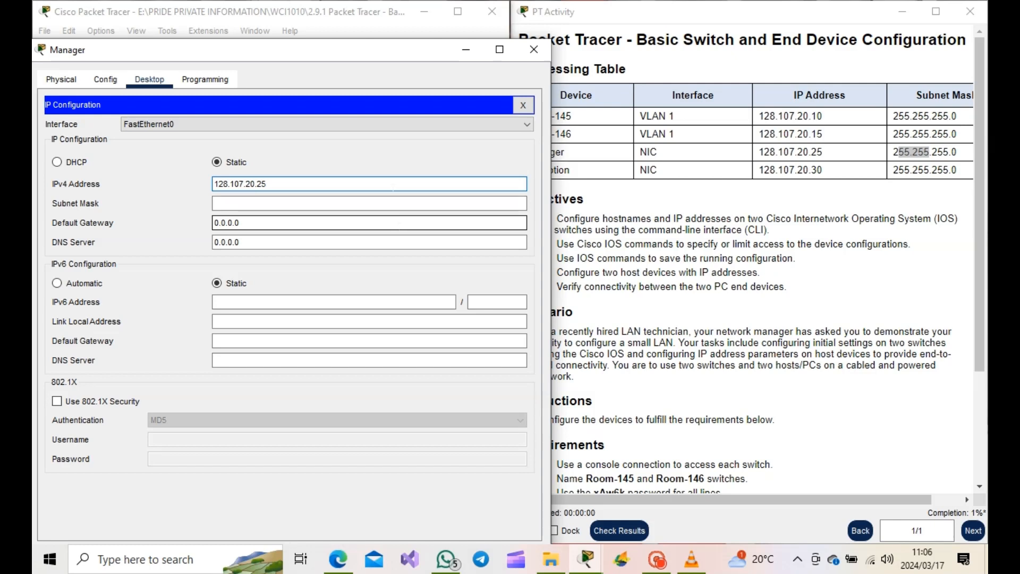
{"action": "left_click", "coordinate": [251, 202]}
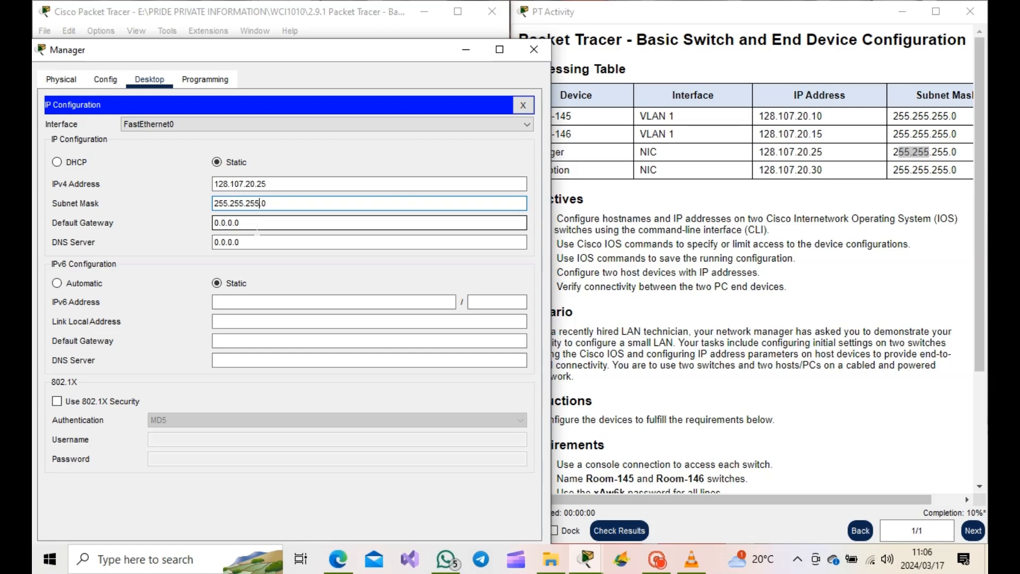
{"action": "left_click", "coordinate": [523, 105]}
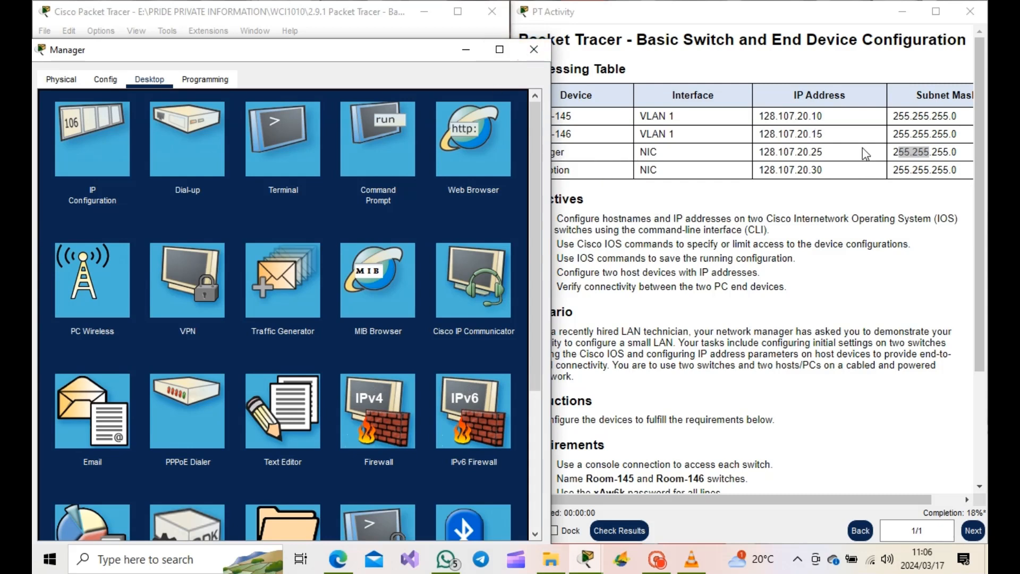
{"action": "left_click", "coordinate": [533, 51]}
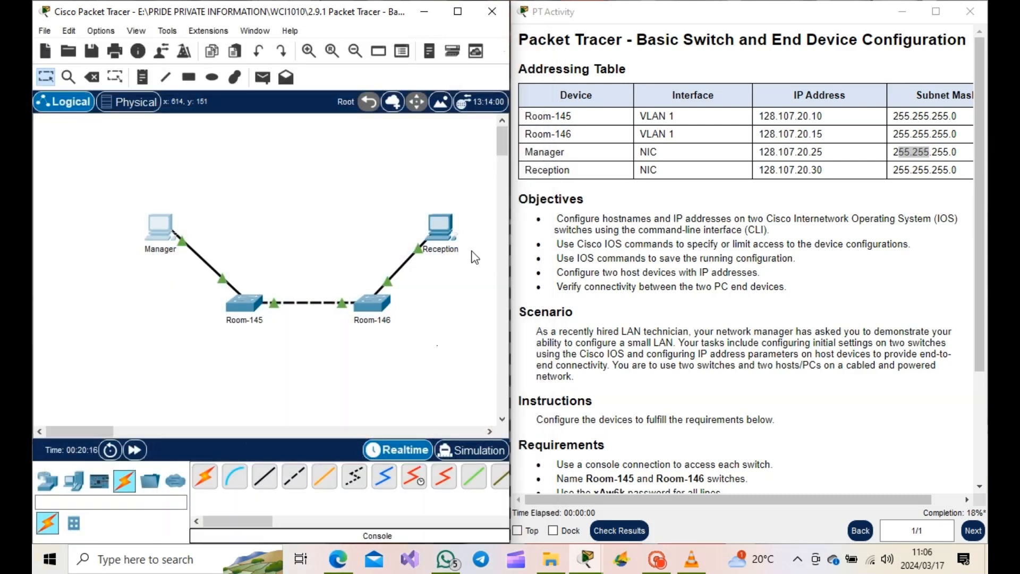
- Open Reception's IP Configuration and set its IPv4 address to 128.107.20.30
{"action": "left_click", "coordinate": [436, 230]}
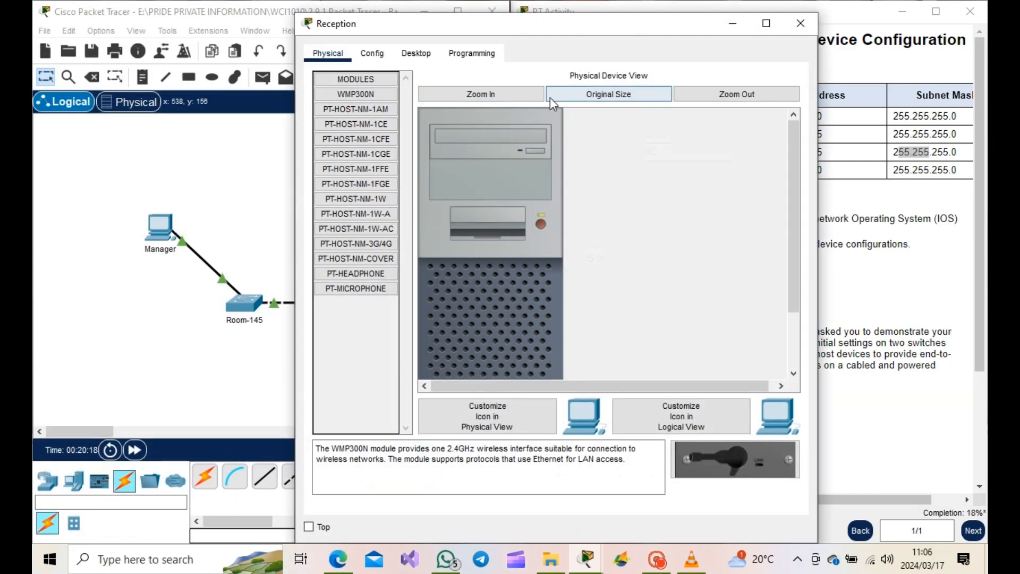
{"action": "left_click", "coordinate": [416, 56]}
{"action": "left_click", "coordinate": [365, 136]}
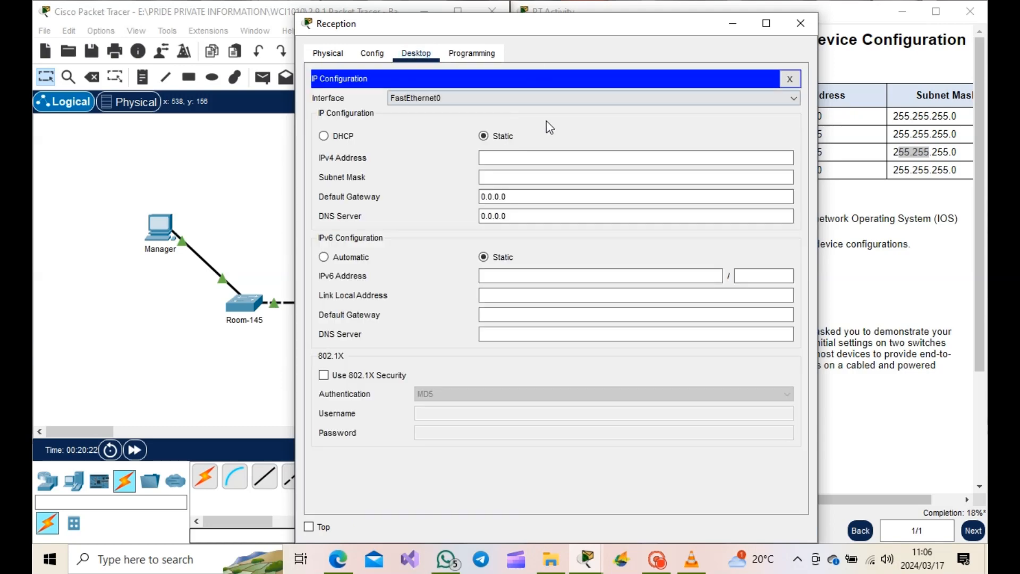
{"action": "left_click_drag", "start_coordinate": [571, 14], "coordinate": [461, 34]}
{"action": "left_click_drag", "start_coordinate": [526, 45], "coordinate": [280, 47]}
{"action": "left_click", "coordinate": [305, 181]}
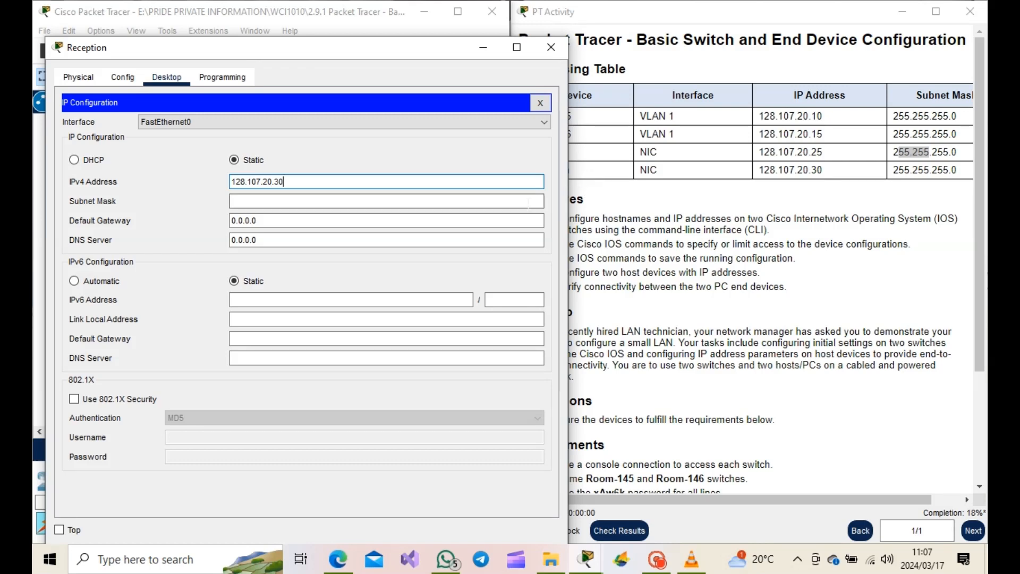
- Set Reception's subnet mask to 255.255.255.0
{"action": "left_click", "coordinate": [275, 201]}
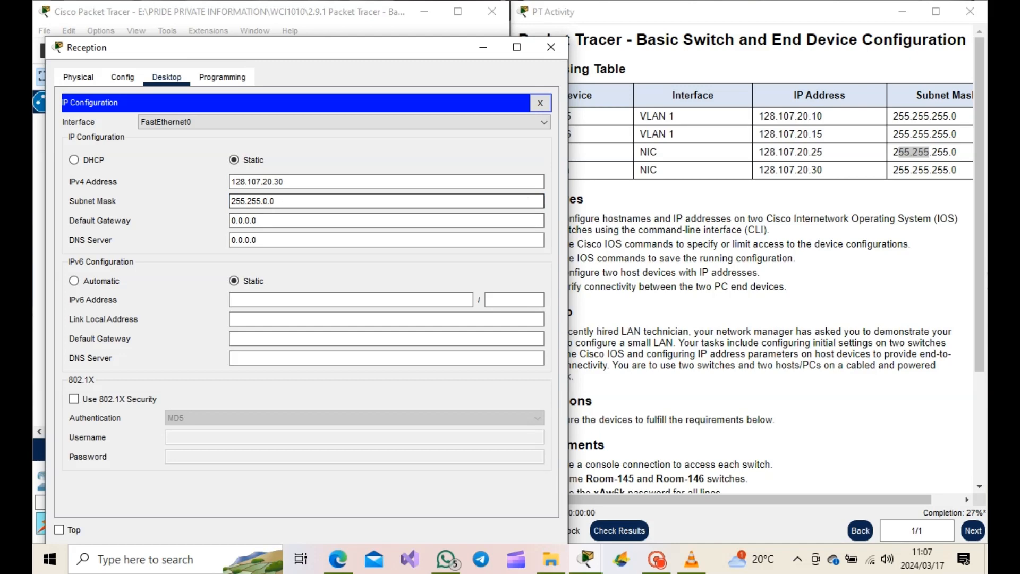
{"action": "left_click", "coordinate": [268, 201]}
{"action": "key", "text": "BackSpace"}
{"action": "type", "text": "255."}
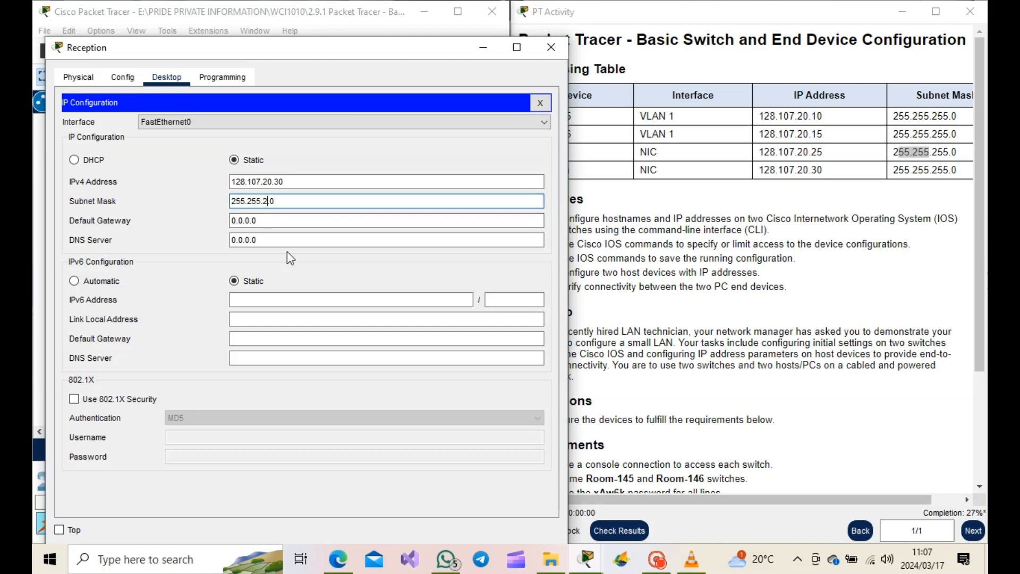
- Close the Reception window and read the activity's requirements list
{"action": "left_click", "coordinate": [540, 103]}
{"action": "left_click", "coordinate": [551, 46]}
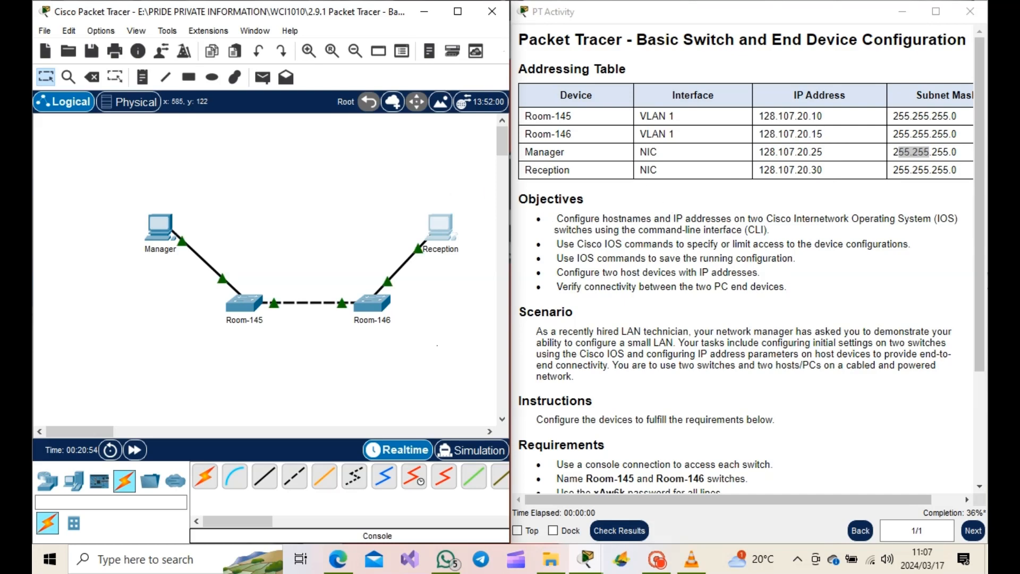
{"action": "left_click", "coordinate": [598, 395]}
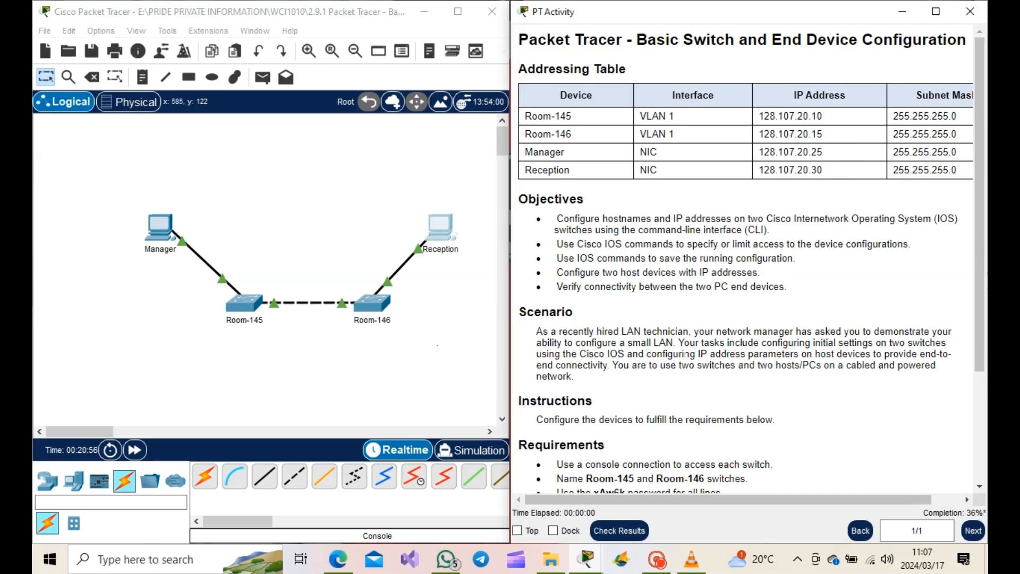
{"action": "scroll", "coordinate": [598, 395], "scroll_direction": "down", "scroll_amount": 3}
{"action": "scroll", "coordinate": [664, 308], "scroll_direction": "down", "scroll_amount": 1}
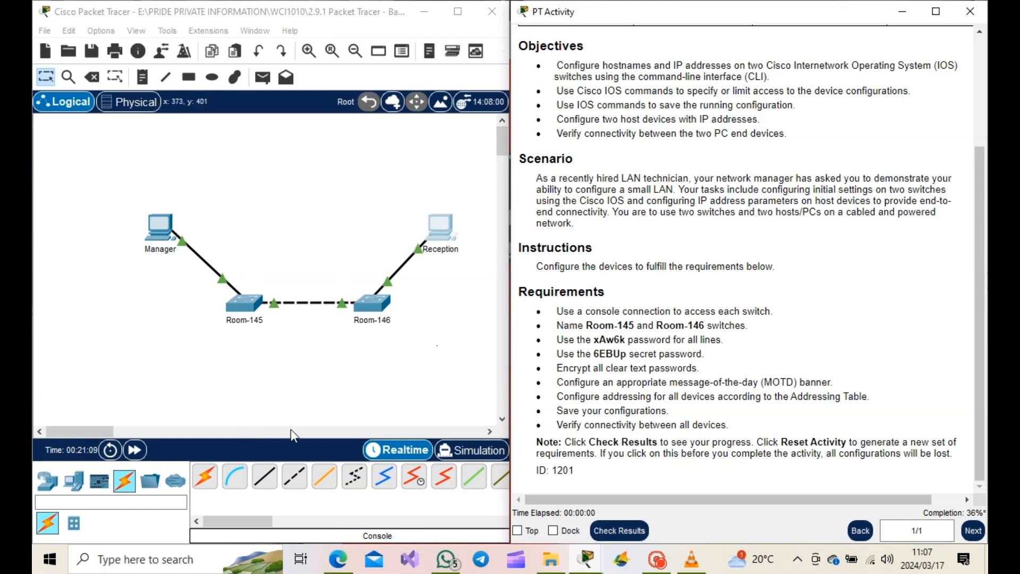
- Connect Manager's RS 232 port to Room-145's Console port with a console cable
{"action": "left_click", "coordinate": [235, 478]}
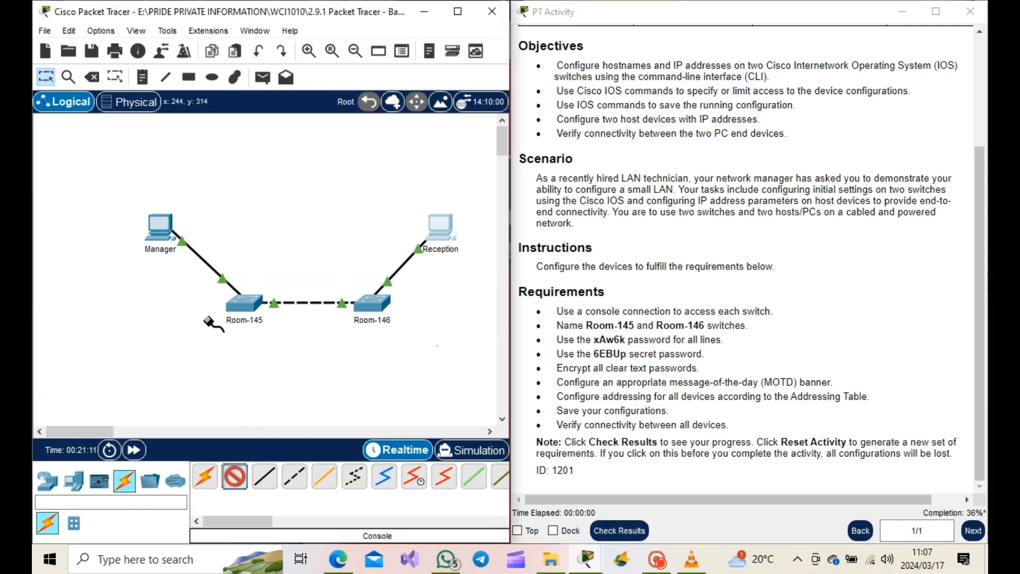
{"action": "left_click", "coordinate": [164, 230]}
{"action": "left_click", "coordinate": [201, 240]}
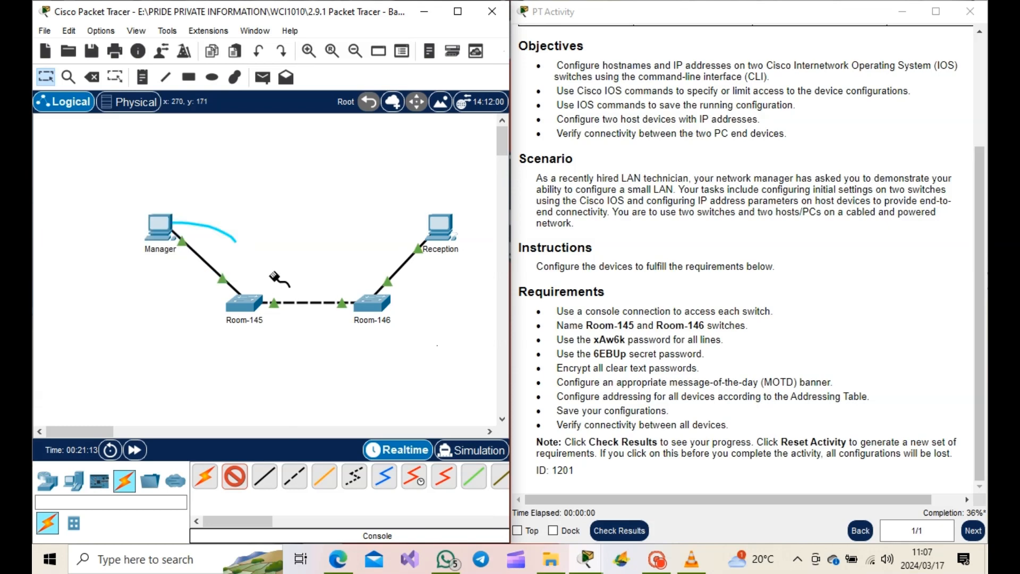
{"action": "left_click", "coordinate": [247, 298]}
{"action": "left_click", "coordinate": [290, 11]}
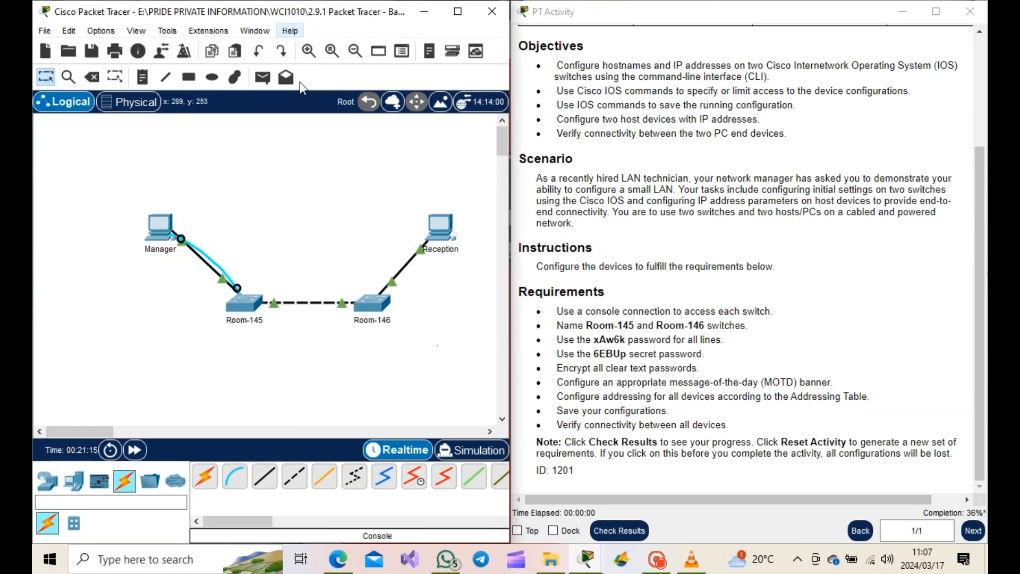
- Connect Reception's RS 232 port to Room-146's Console port with a console cable
{"action": "left_click", "coordinate": [233, 475]}
{"action": "left_click", "coordinate": [442, 231]}
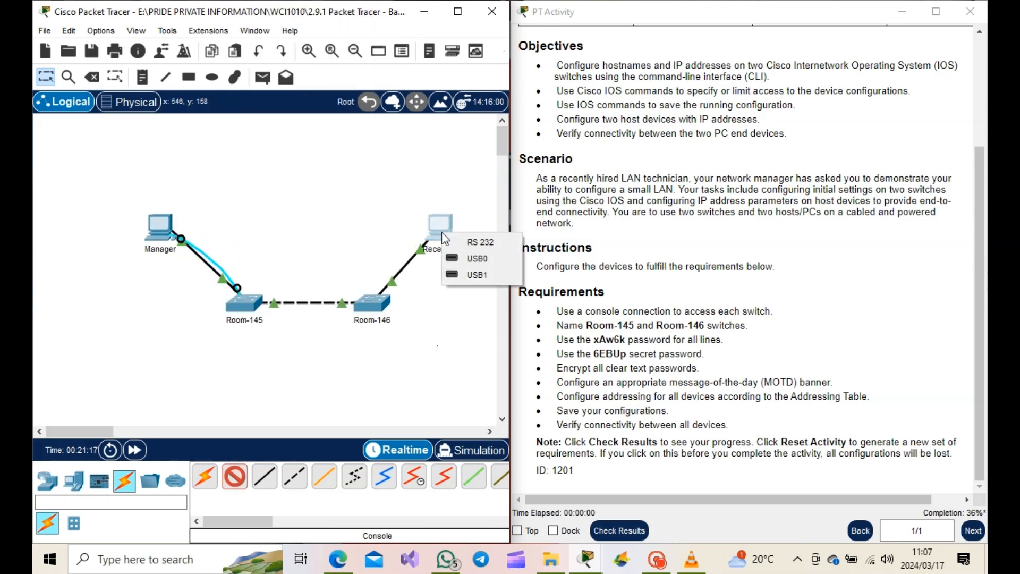
{"action": "left_click", "coordinate": [479, 240]}
{"action": "left_click", "coordinate": [380, 301]}
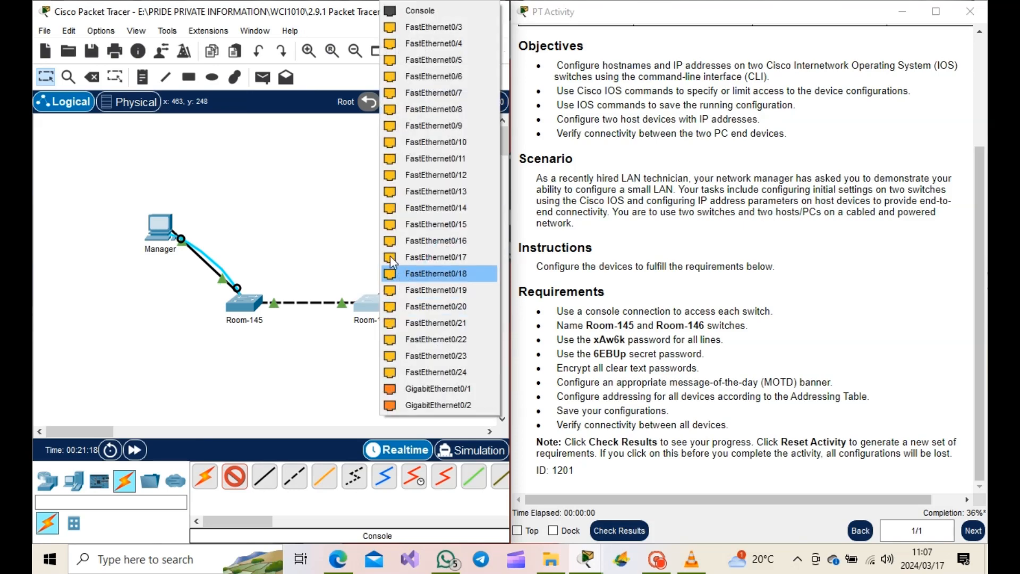
{"action": "left_click", "coordinate": [417, 11]}
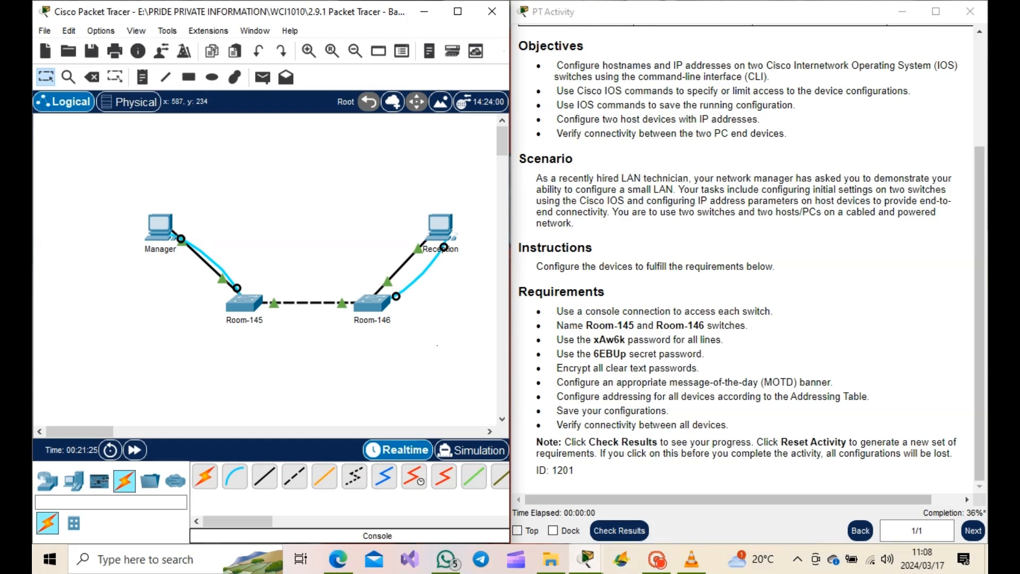
- Open a Terminal session from Manager with default settings and reposition its window
{"action": "left_click_drag", "start_coordinate": [166, 237], "coordinate": [239, 146]}
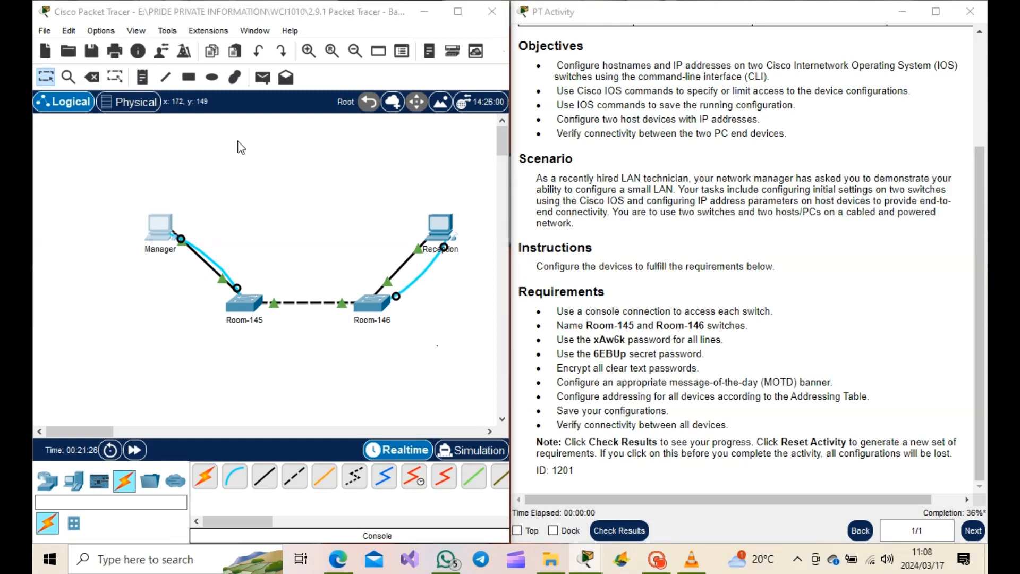
{"action": "left_click", "coordinate": [412, 236]}
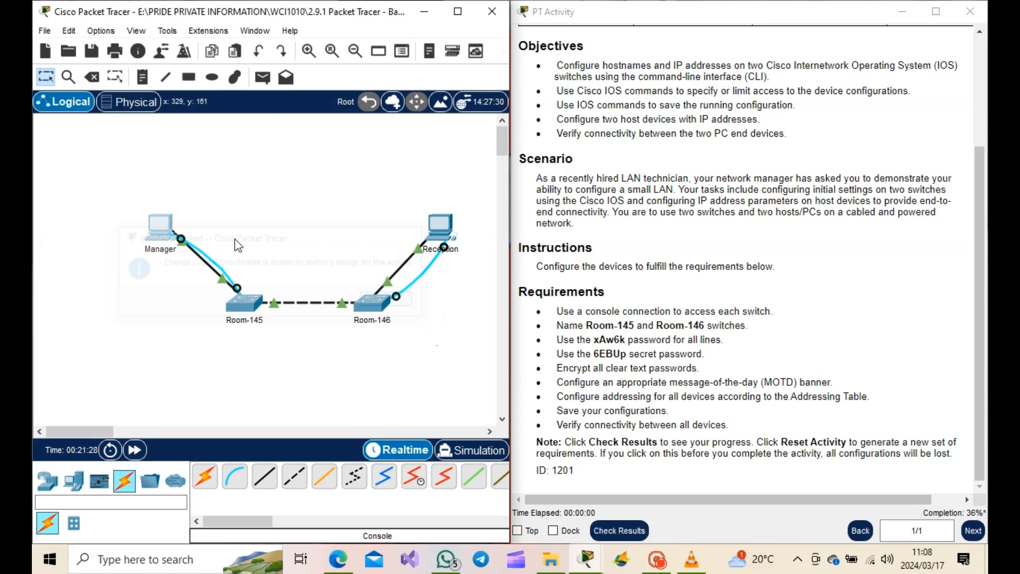
{"action": "left_click", "coordinate": [160, 223]}
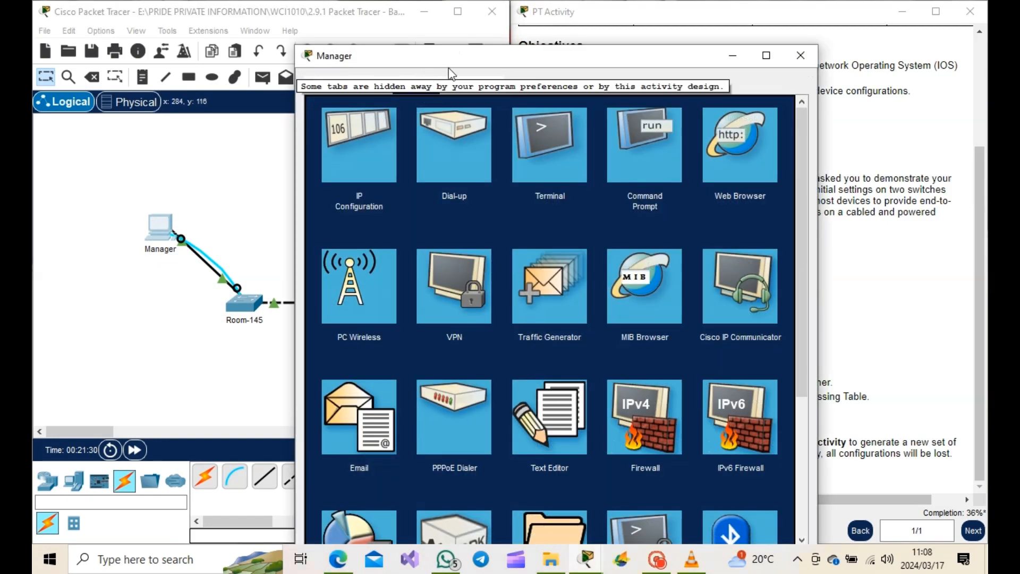
{"action": "left_click", "coordinate": [547, 133]}
{"action": "left_click_drag", "start_coordinate": [622, 59], "coordinate": [497, 61]}
{"action": "left_click", "coordinate": [629, 255]}
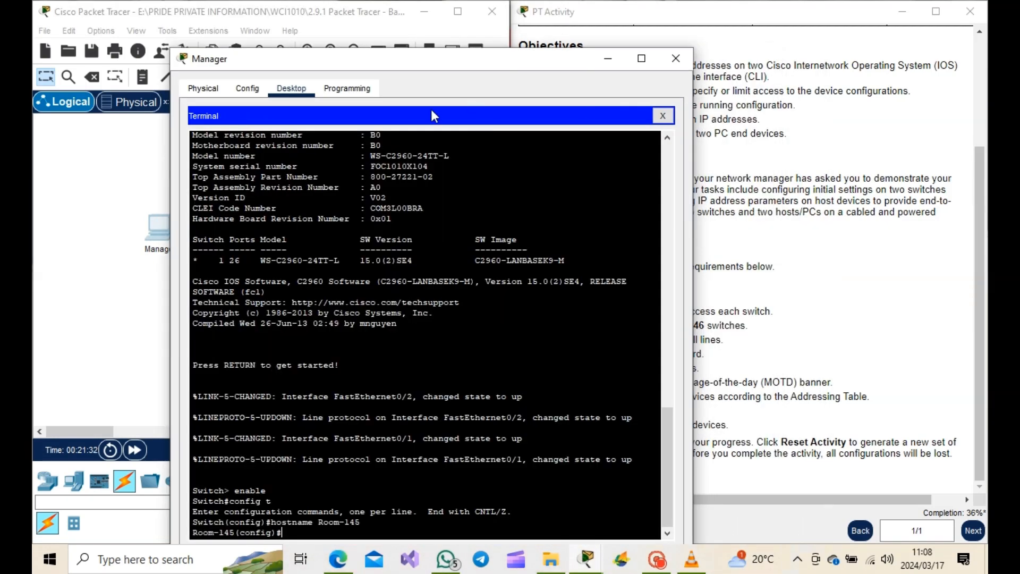
{"action": "left_click_drag", "start_coordinate": [433, 66], "coordinate": [34, 37]}
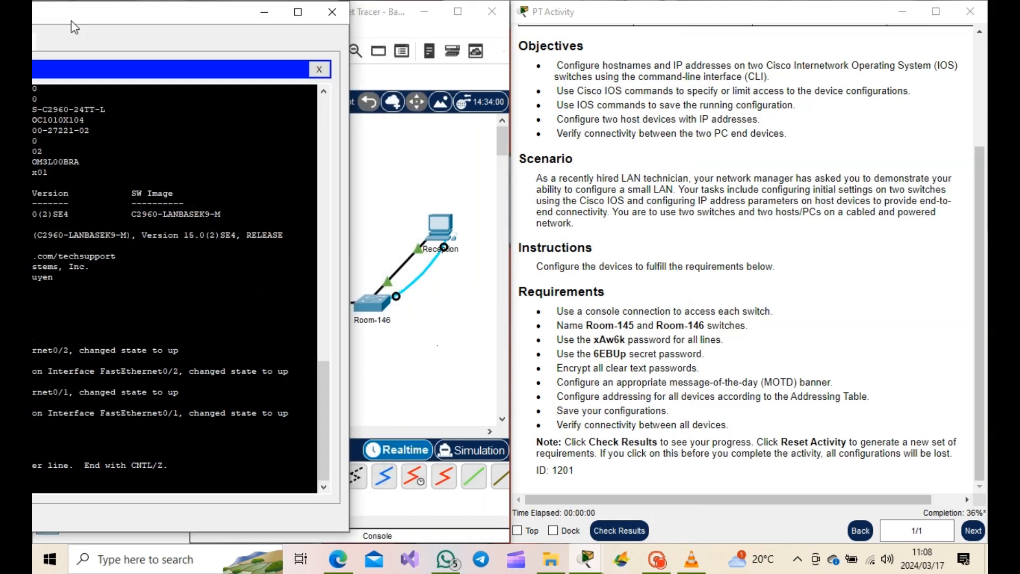
{"action": "scroll", "coordinate": [156, 496], "scroll_direction": "down", "scroll_amount": 1}
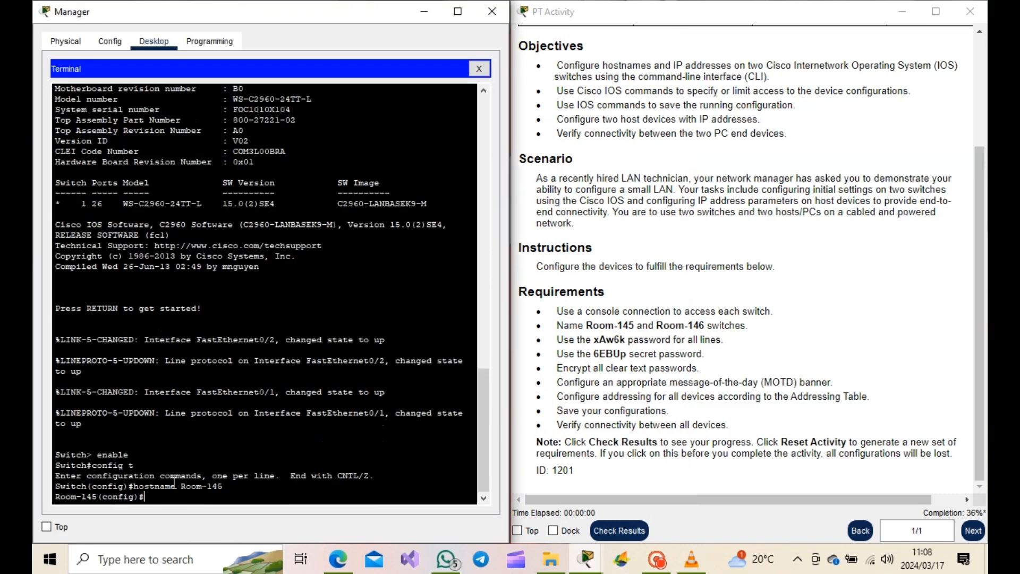
- Exit configuration mode and log out of the Room-145 console session, then reconnect
{"action": "type", "text": "exit"}
{"action": "key", "text": "Return"}
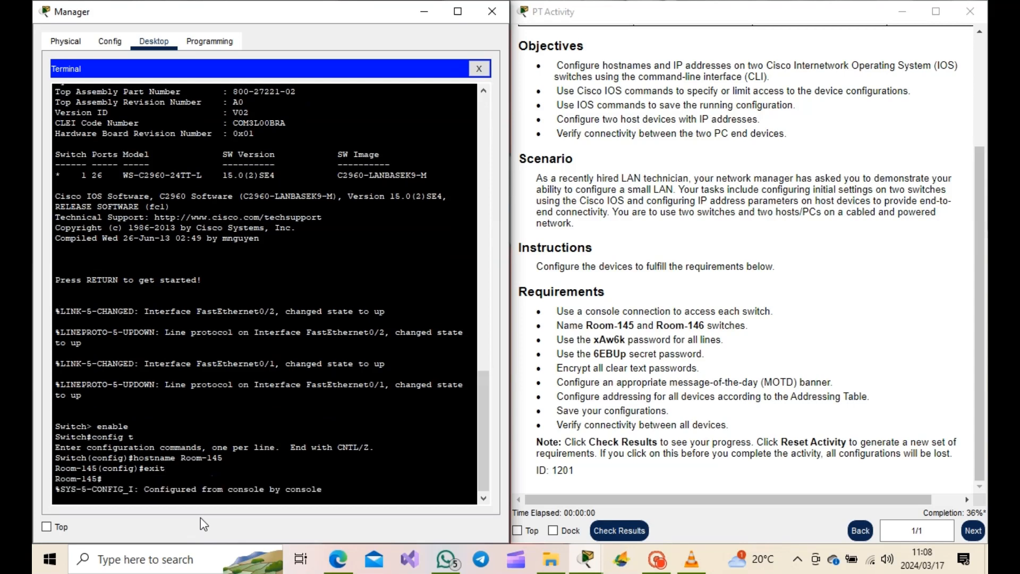
{"action": "key", "text": "Return"}
{"action": "type", "text": "exit"}
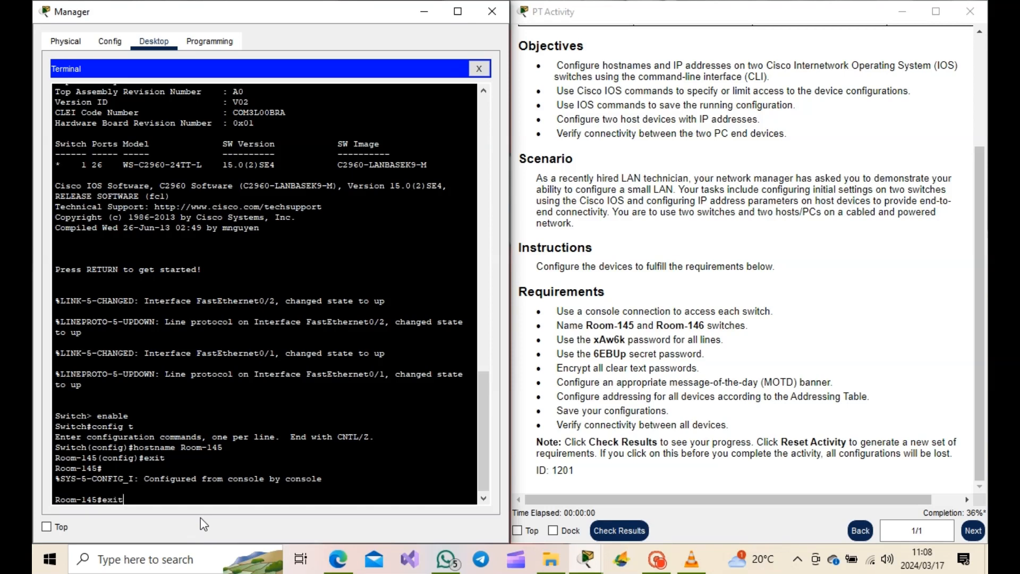
{"action": "key", "text": "Return"}
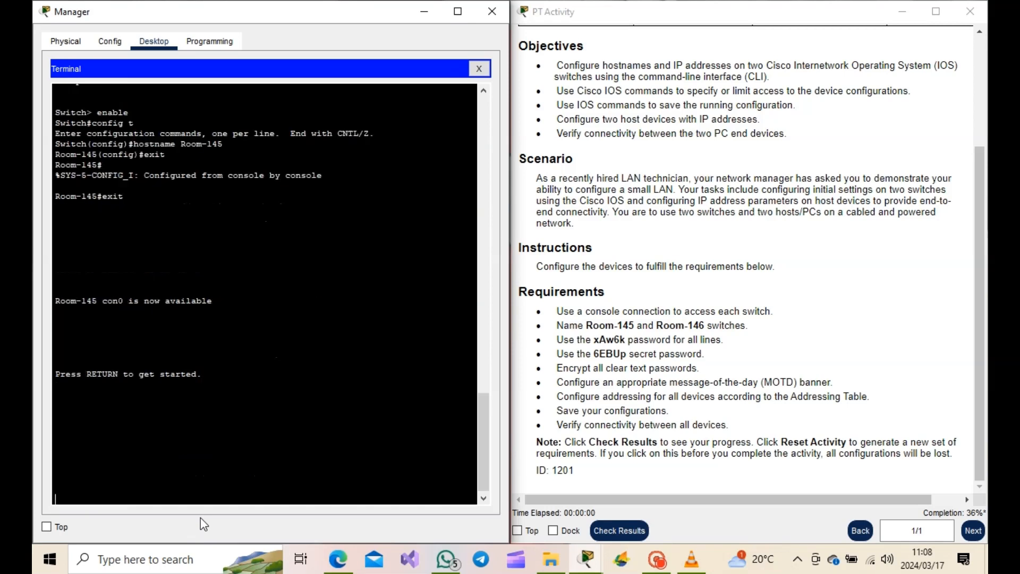
{"action": "key", "text": "Return"}
- Enter privileged and global configuration mode with enable and conf t, and set the hostname to Room-145
{"action": "type", "text": "en"}
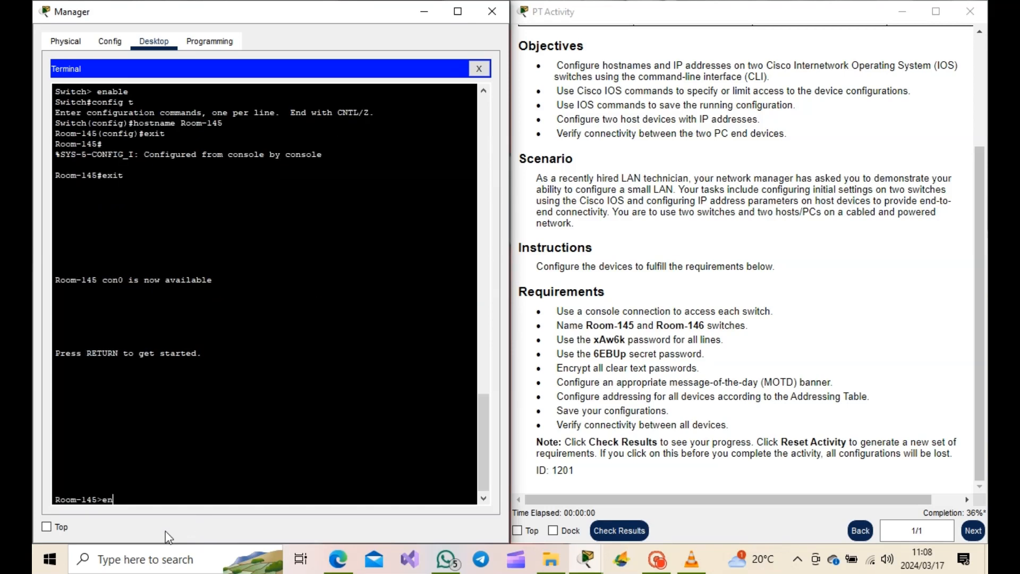
{"action": "type", "text": "able"}
{"action": "key", "text": "Return"}
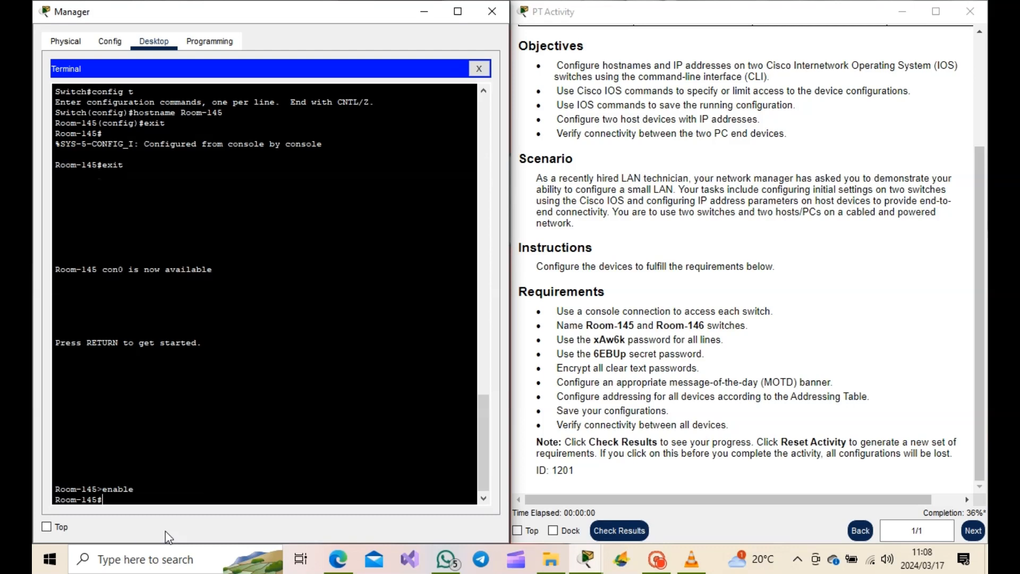
{"action": "type", "text": "conf t"}
{"action": "key", "text": "Return"}
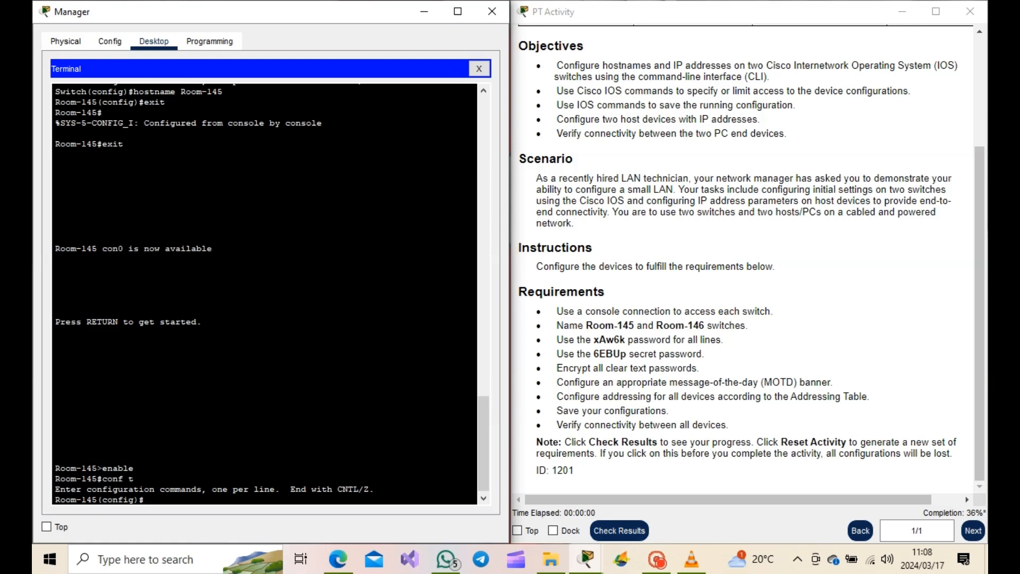
{"action": "type", "text": "hostname Room-145"}
{"action": "key", "text": "Return"}
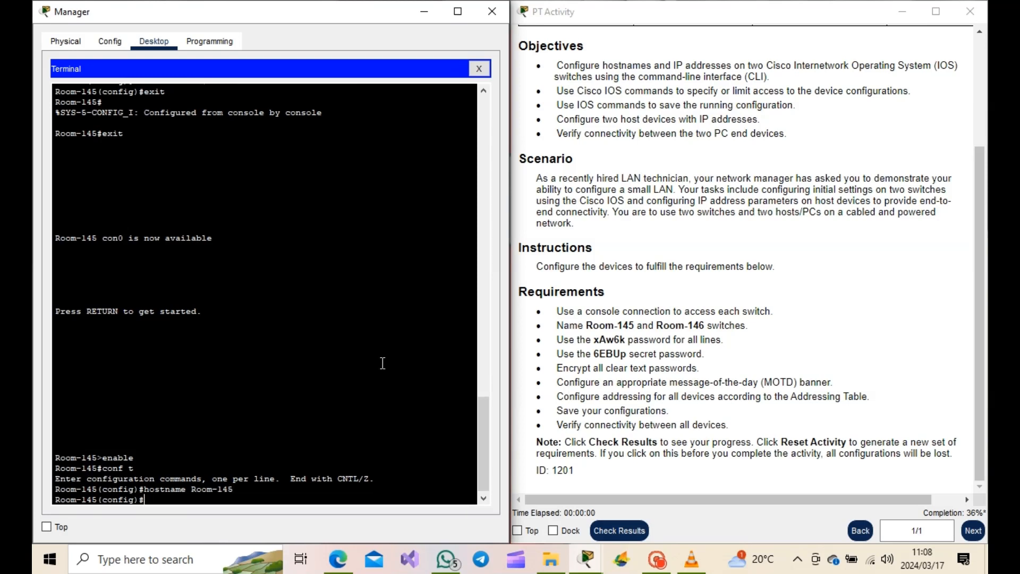
- Compare the switch prompt with the line password requirement in the activity instructions
{"action": "left_click_drag", "start_coordinate": [98, 498], "coordinate": [53, 499]}
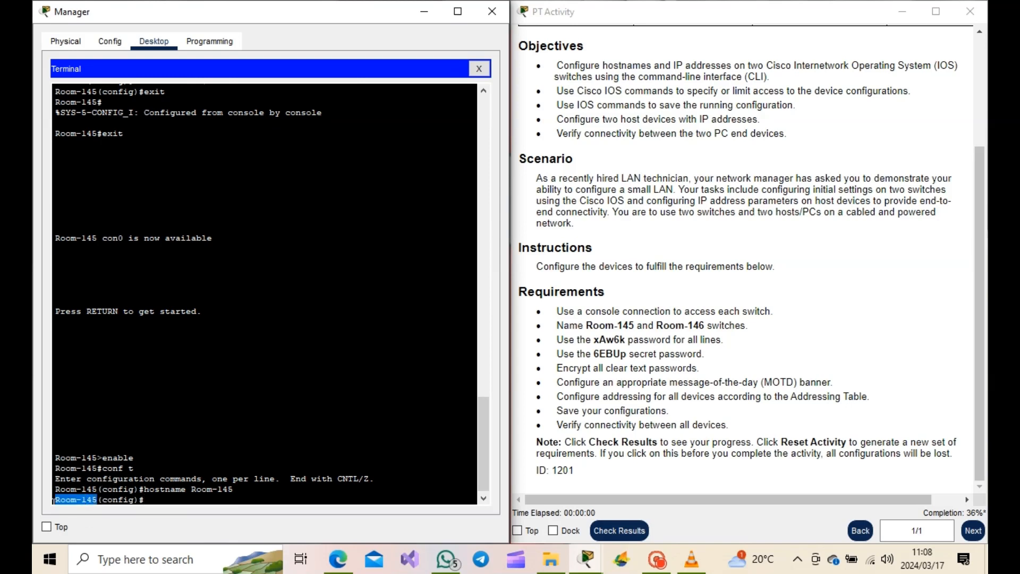
{"action": "left_click", "coordinate": [164, 500]}
{"action": "left_click_drag", "start_coordinate": [556, 340], "coordinate": [626, 340]}
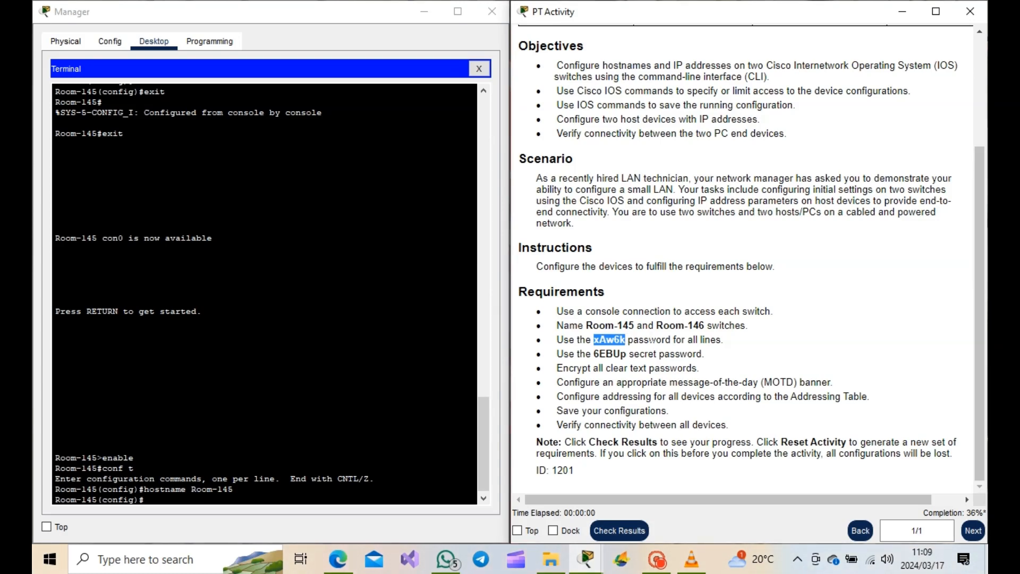
{"action": "scroll", "coordinate": [813, 435], "scroll_direction": "up", "scroll_amount": 3}
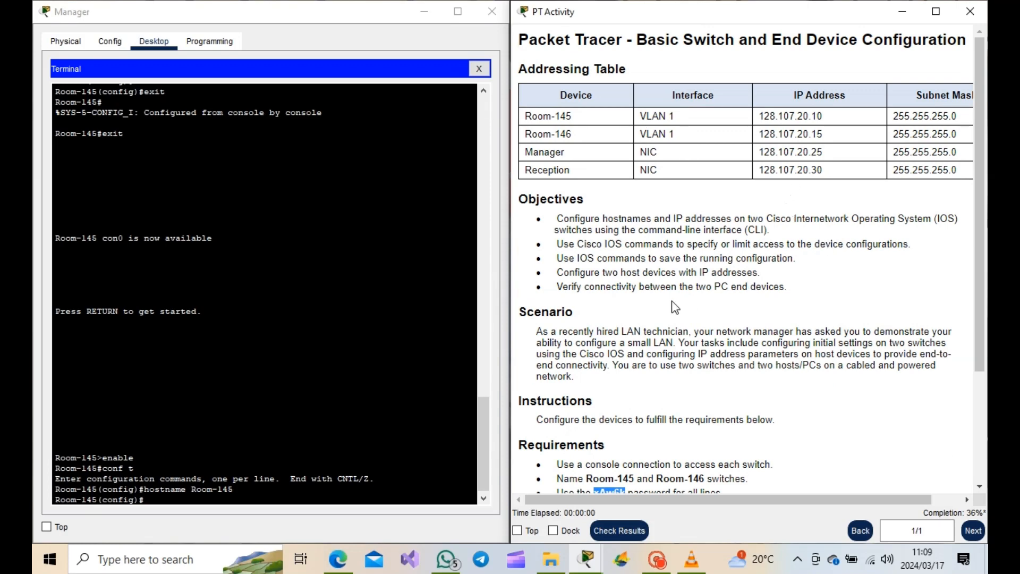
{"action": "scroll", "coordinate": [717, 308], "scroll_direction": "down", "scroll_amount": 3}
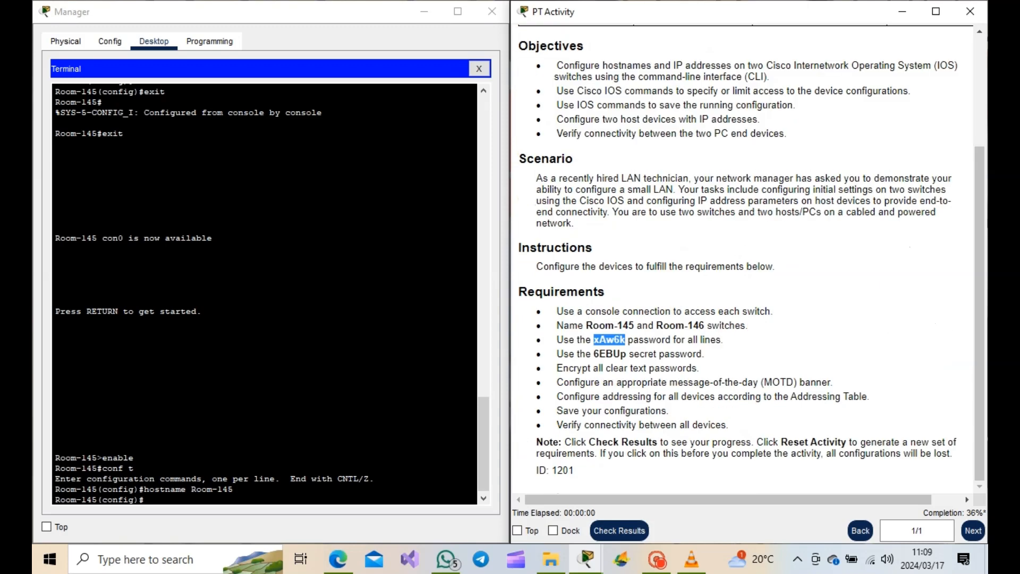
{"action": "left_click", "coordinate": [180, 499]}
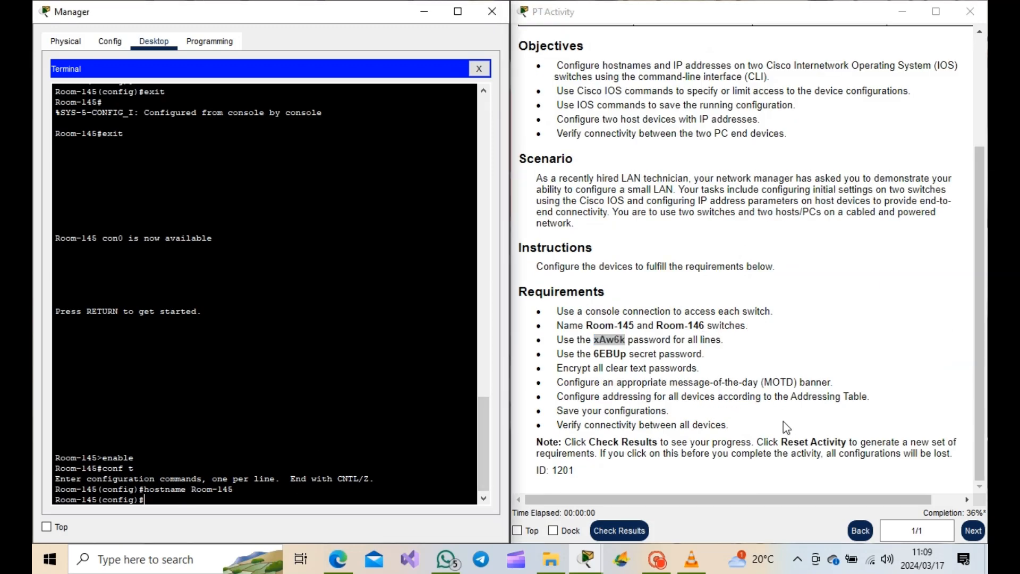
- On line console 0, set the required line password and enable login
{"action": "type", "text": "line console 0"}
{"action": "key", "text": "Return"}
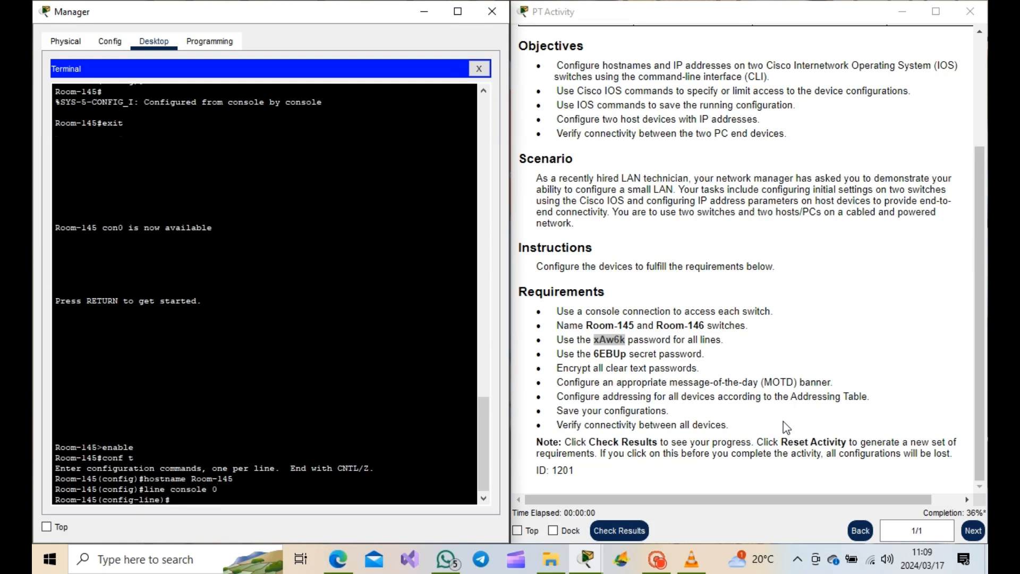
{"action": "type", "text": "password xAw6k"}
{"action": "key", "text": "Return"}
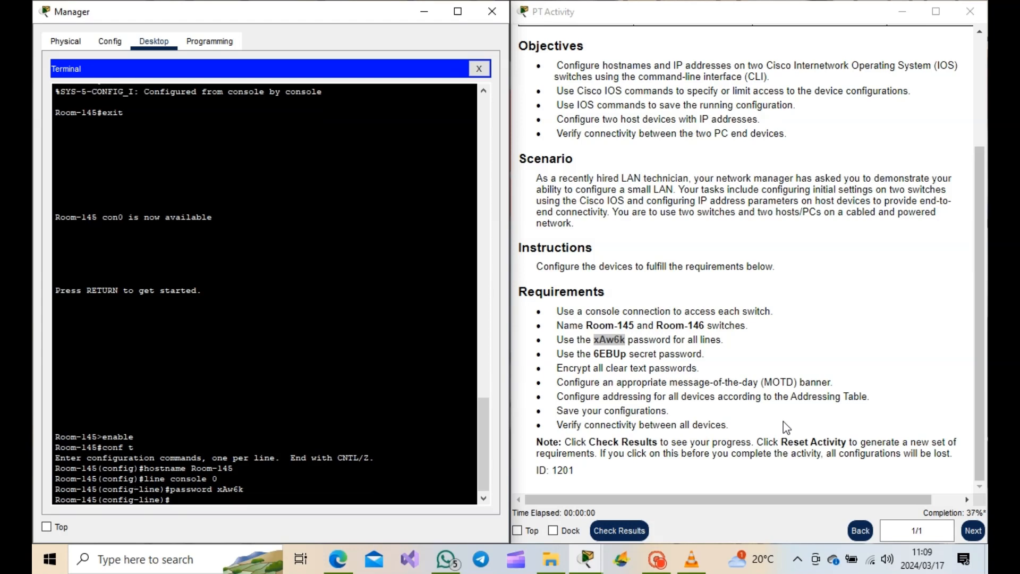
{"action": "type", "text": "login"}
{"action": "key", "text": "Return"}
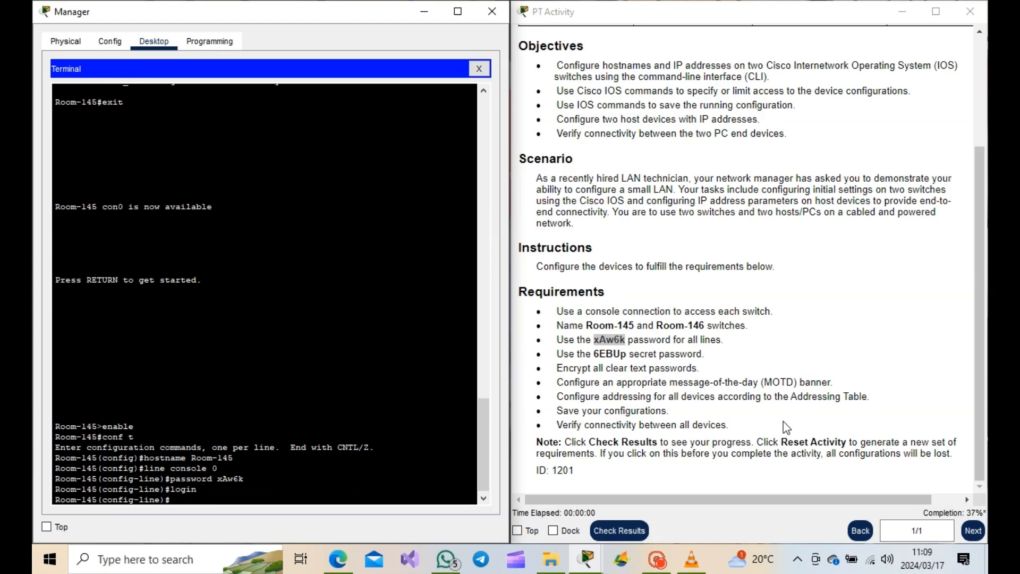
- On line vty 0, set the required line password and enter the login command
{"action": "type", "text": "line vty 0"}
{"action": "key", "text": "Return"}
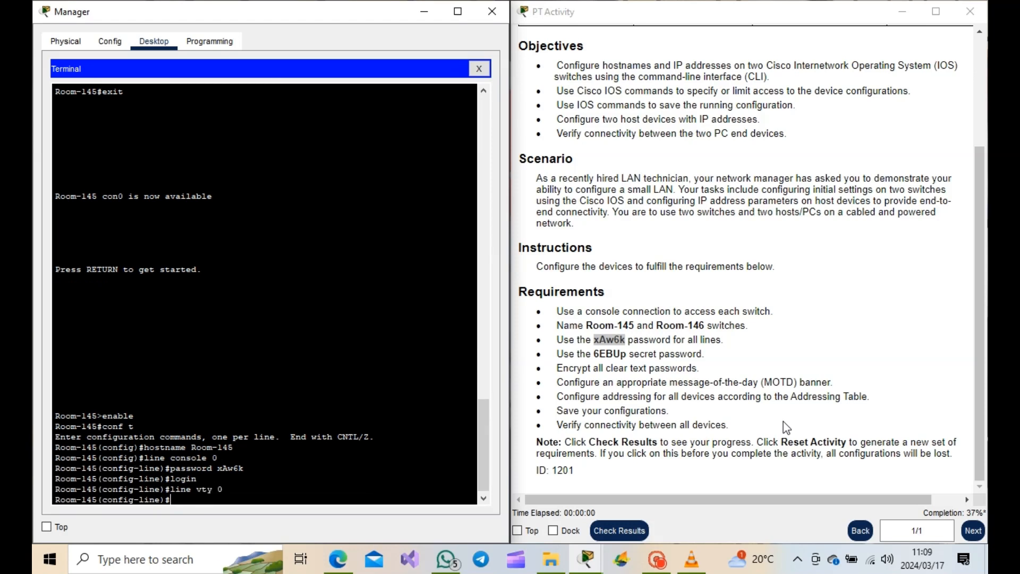
{"action": "type", "text": "password xAw6"}
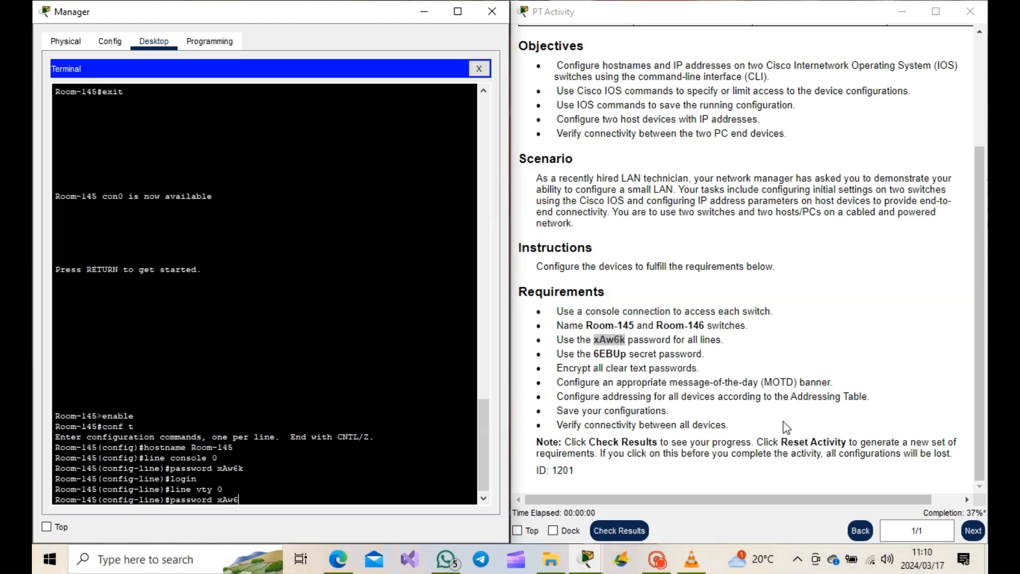
{"action": "type", "text": "k"}
{"action": "key", "text": "Return"}
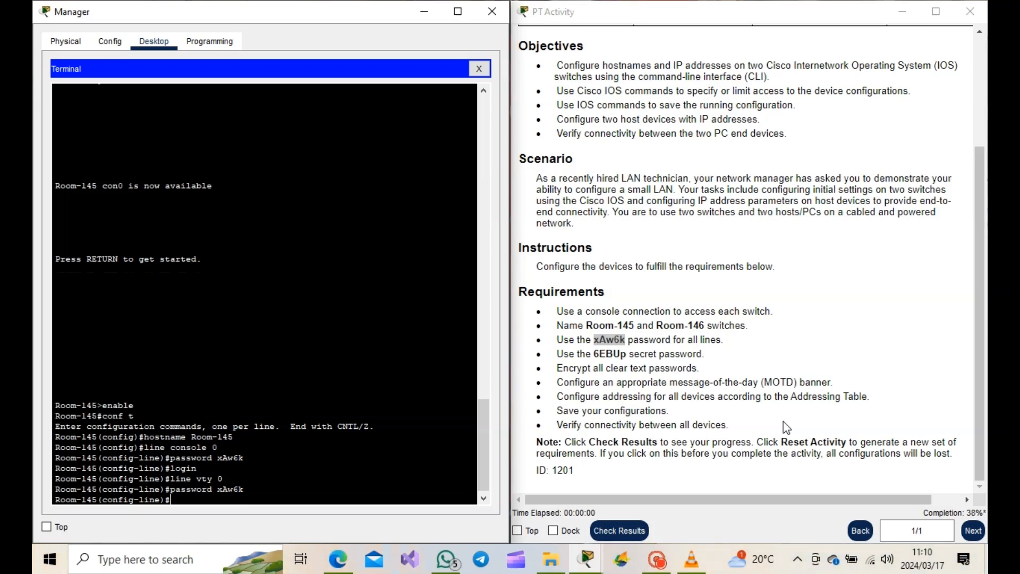
{"action": "type", "text": "login"}
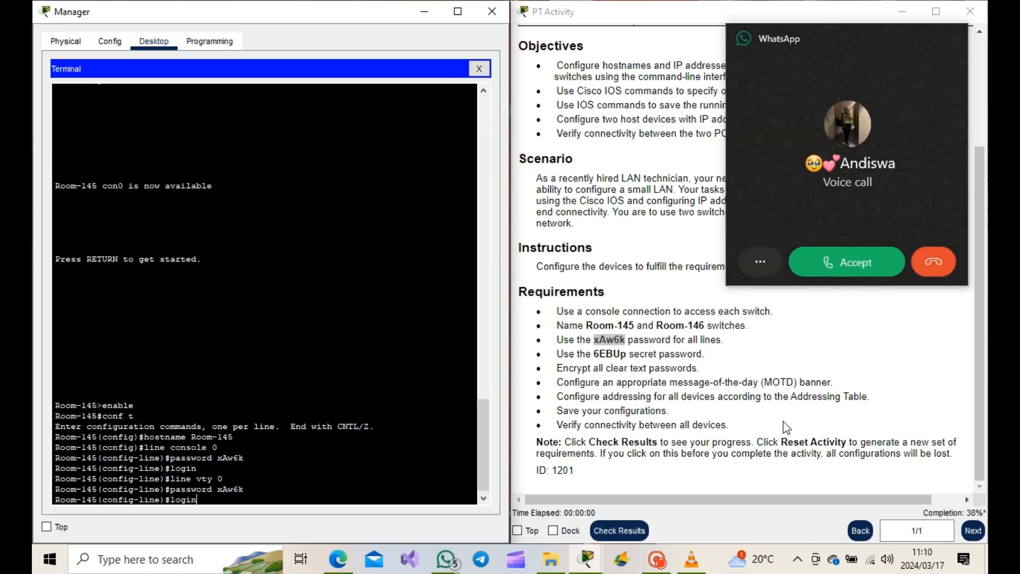
{"action": "left_click", "coordinate": [935, 255]}
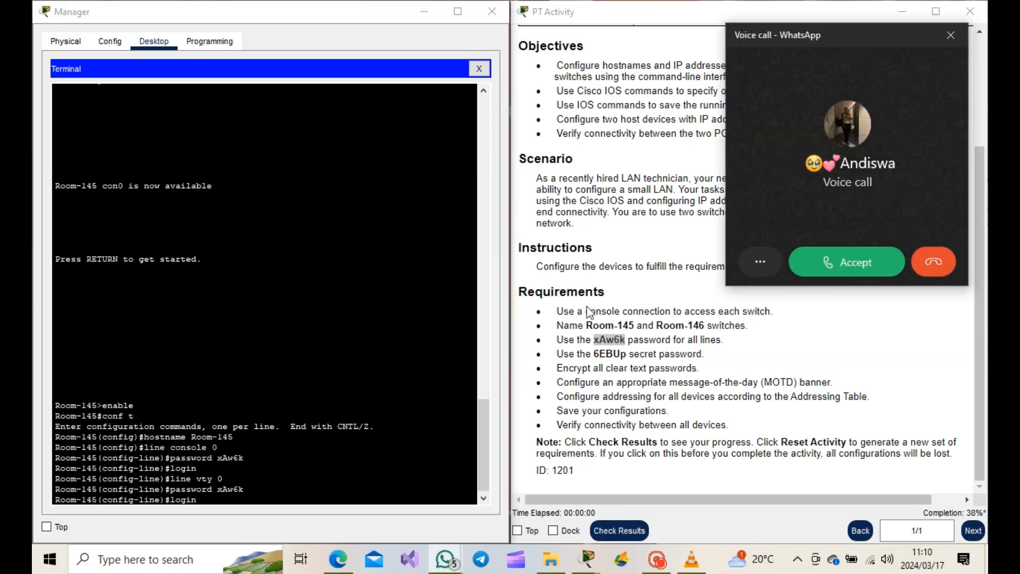
- Apply the vty login command and exit line configuration back to global configuration mode
{"action": "left_click", "coordinate": [306, 481]}
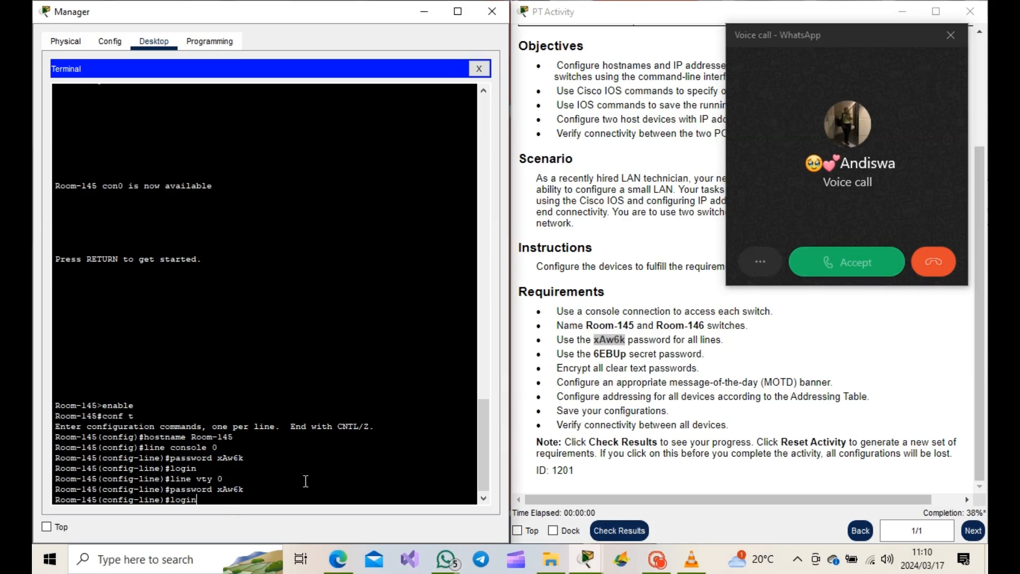
{"action": "key", "text": "Return"}
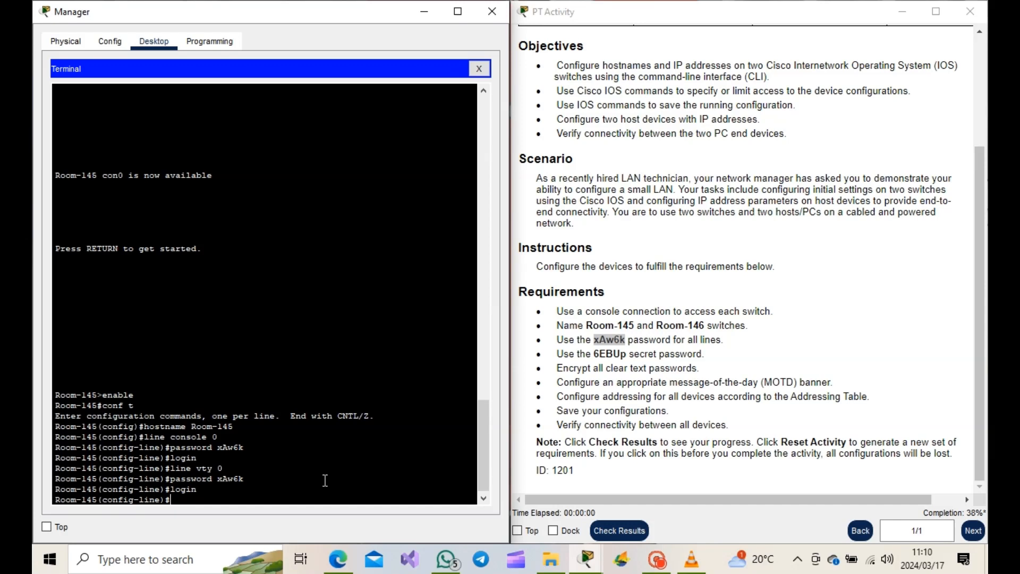
{"action": "type", "text": "exit"}
{"action": "key", "text": "Return"}
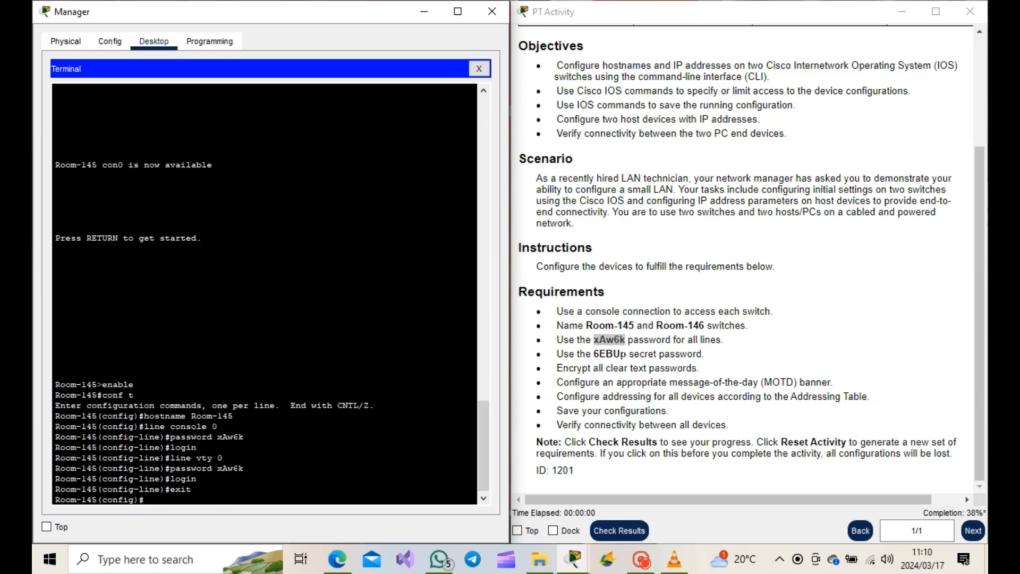
- Set the enable secret password required by the activity on Room-145
{"action": "left_click_drag", "start_coordinate": [593, 353], "coordinate": [644, 354]}
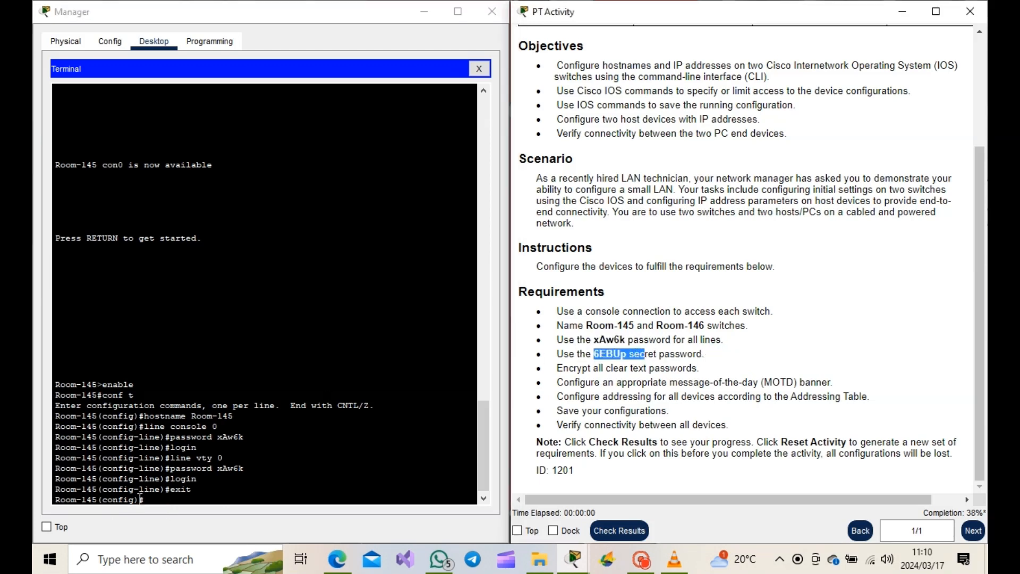
{"action": "left_click_drag", "start_coordinate": [144, 499], "coordinate": [113, 500]}
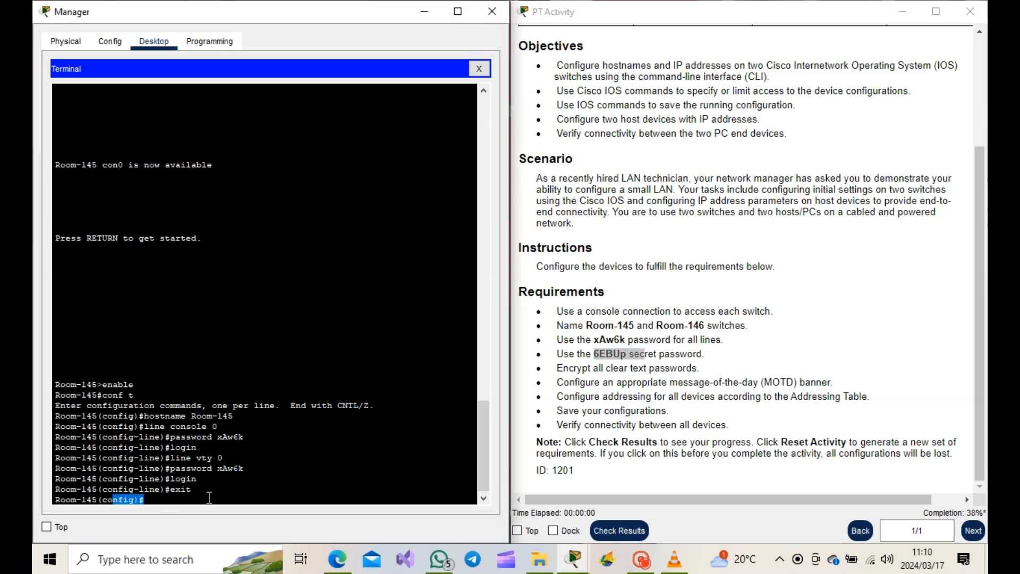
{"action": "left_click", "coordinate": [165, 500]}
{"action": "type", "text": "enab"}
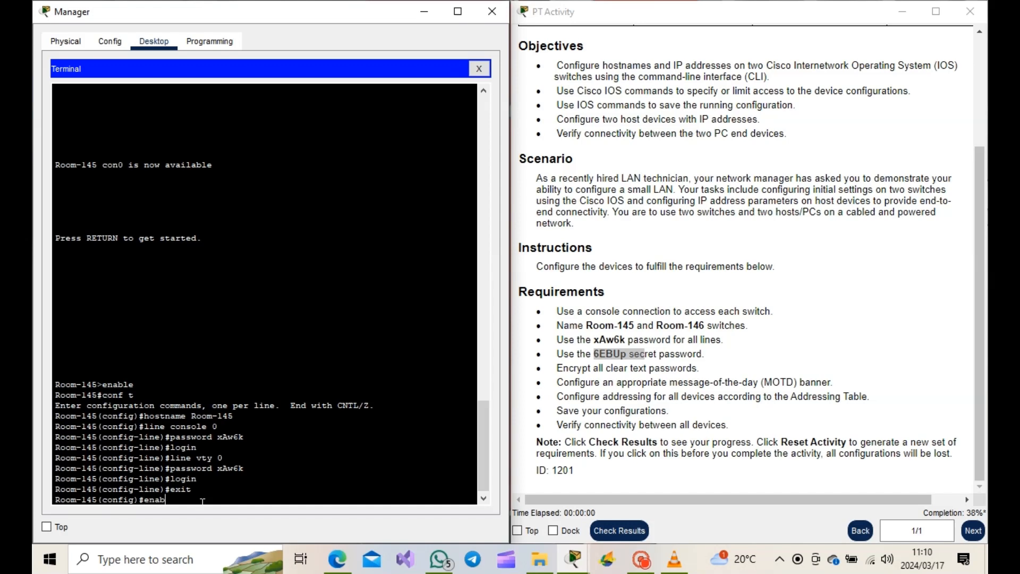
{"action": "type", "text": "le secret 6EBUp"}
{"action": "key", "text": "Return"}
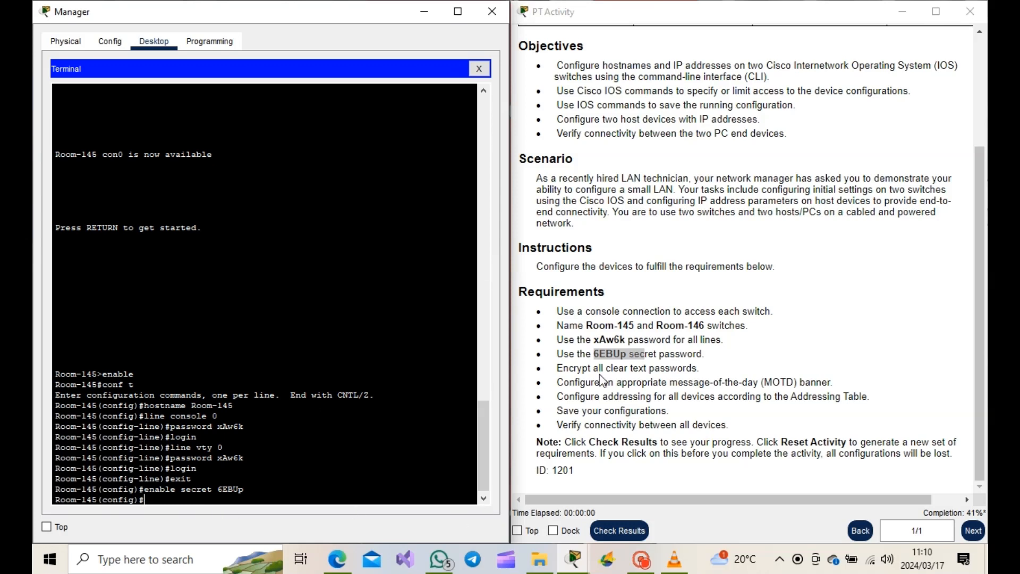
- Encrypt all clear-text passwords with service password-encryption
{"action": "left_click_drag", "start_coordinate": [556, 368], "coordinate": [691, 368]}
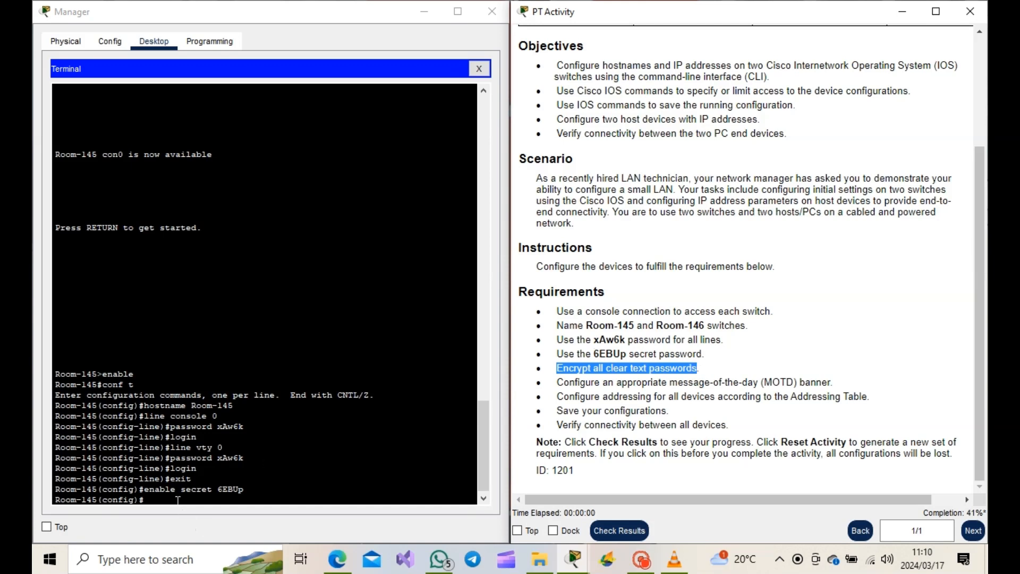
{"action": "left_click", "coordinate": [175, 500]}
{"action": "type", "text": "ser"}
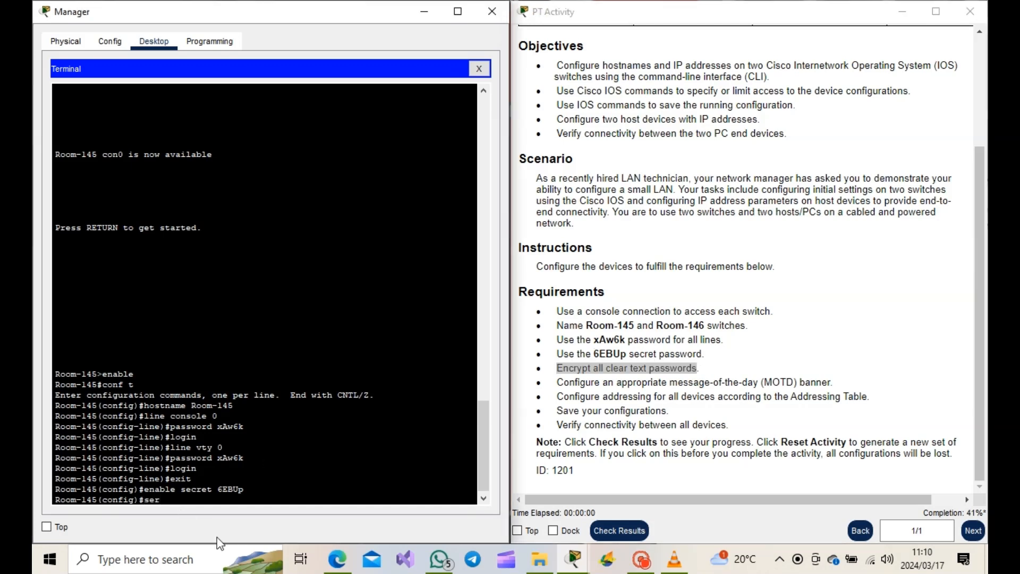
{"action": "type", "text": "vice password"}
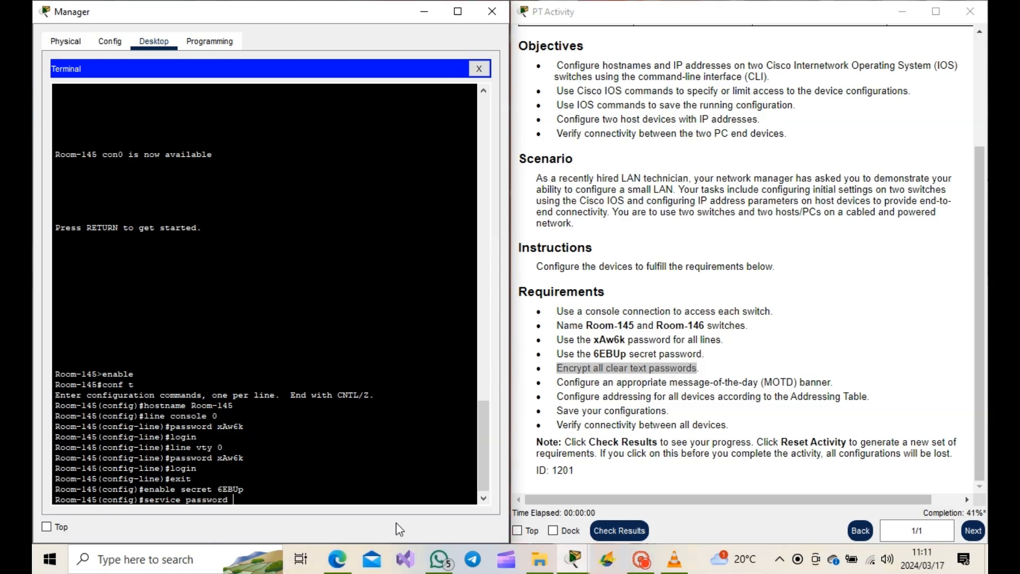
{"action": "type", "text": "-"}
{"action": "type", "text": "e"}
{"action": "type", "text": "ncry"}
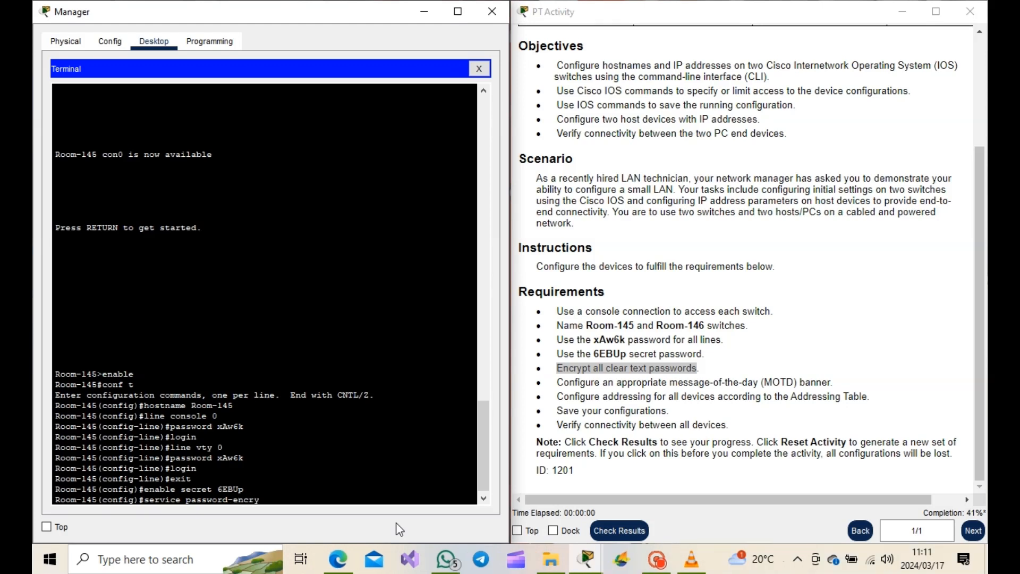
{"action": "type", "text": "ption"}
{"action": "key", "text": "Return"}
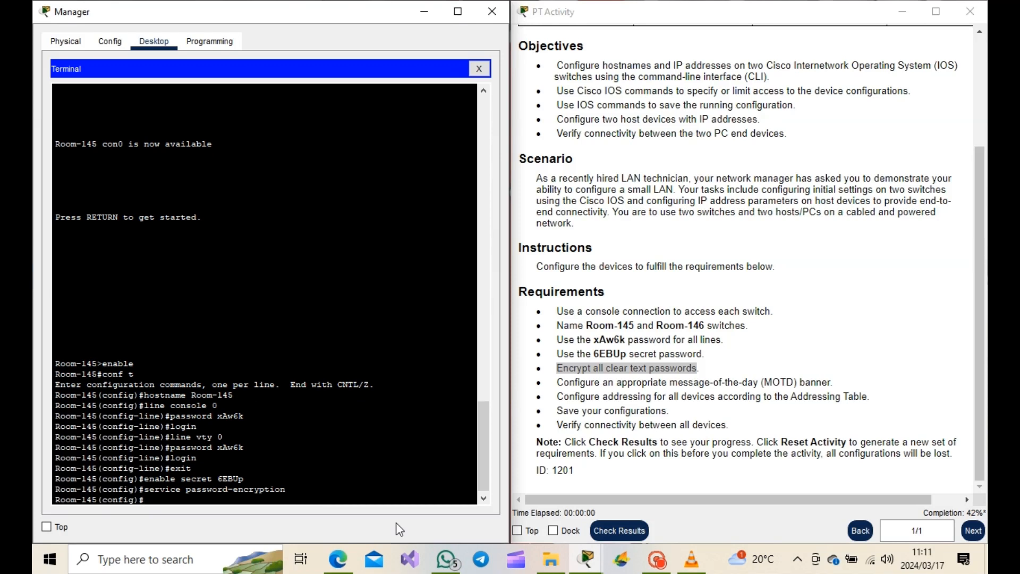
- Configure the message-of-the-day banner as NO ACCESS!! using # as the delimiter
{"action": "left_click_drag", "start_coordinate": [557, 381], "coordinate": [832, 383]}
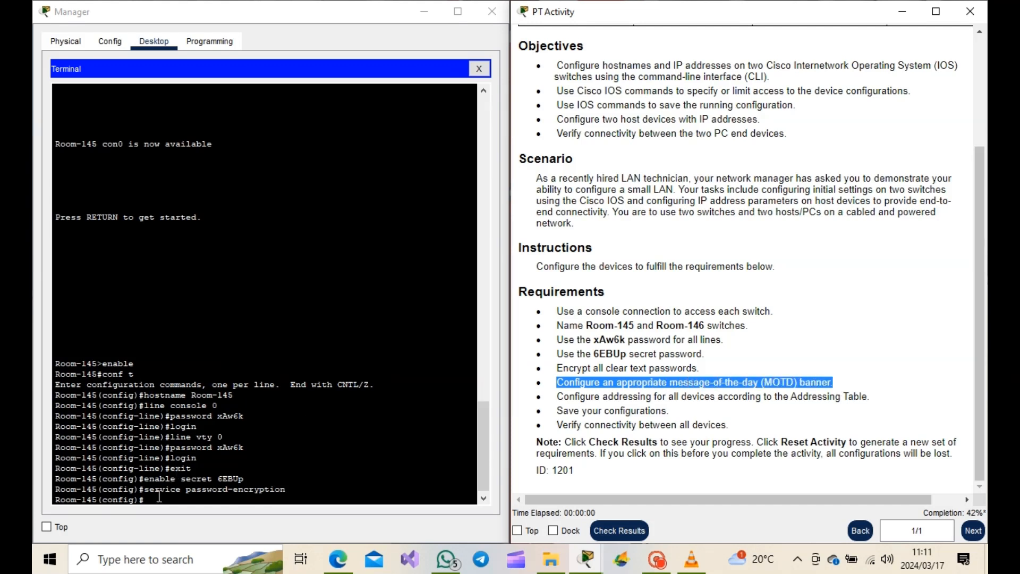
{"action": "left_click", "coordinate": [177, 472]}
{"action": "type", "text": "bann"}
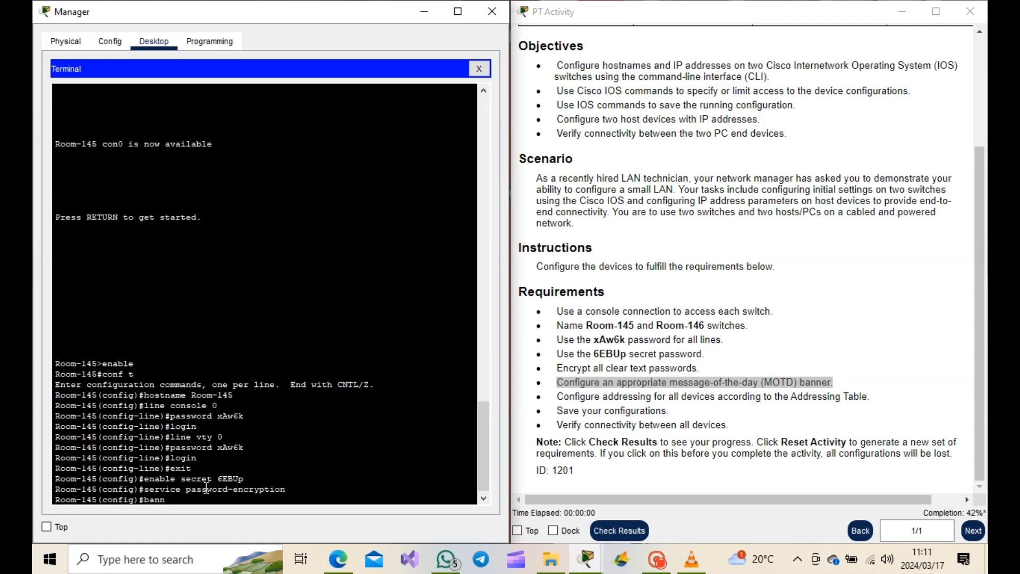
{"action": "type", "text": "er motd #NO ACCESS"}
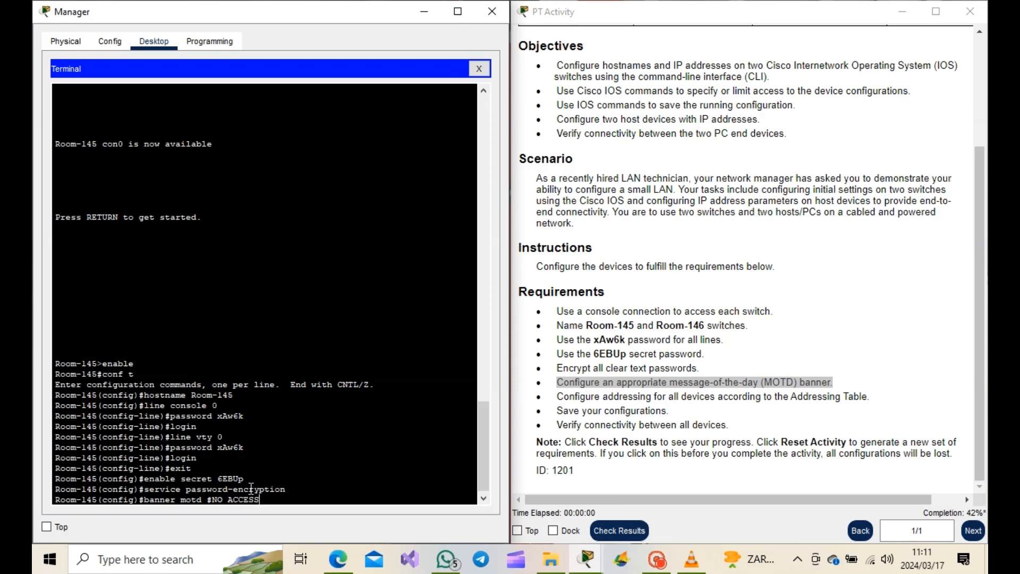
{"action": "type", "text": "!!#"}
{"action": "key", "text": "Return"}
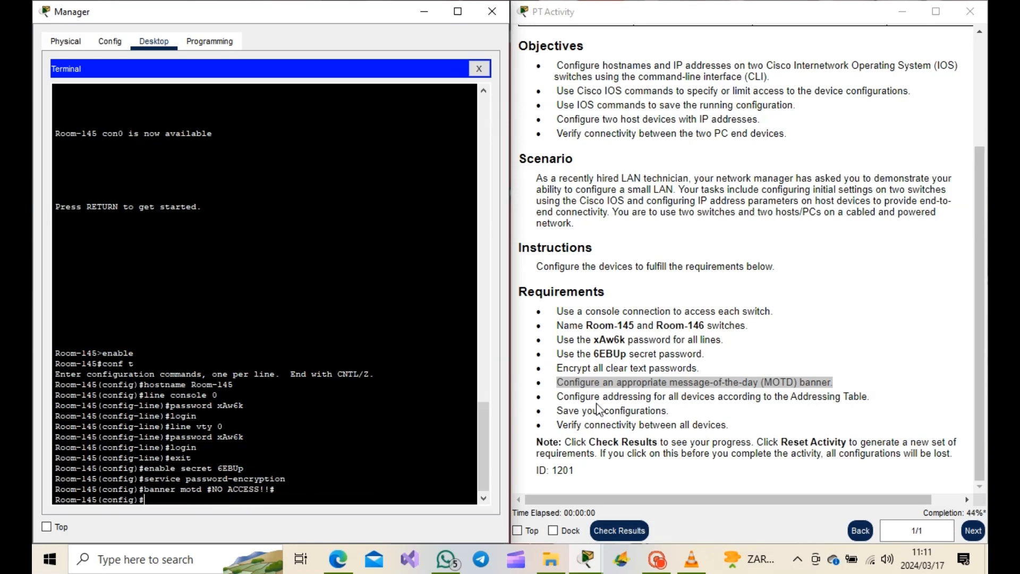
- On interface VLAN 1, assign IP address 128.107.20.10 with subnet mask 255.255.255.0 from the Addressing Table
{"action": "left_click_drag", "start_coordinate": [556, 396], "coordinate": [809, 403]}
{"action": "left_click", "coordinate": [812, 404]}
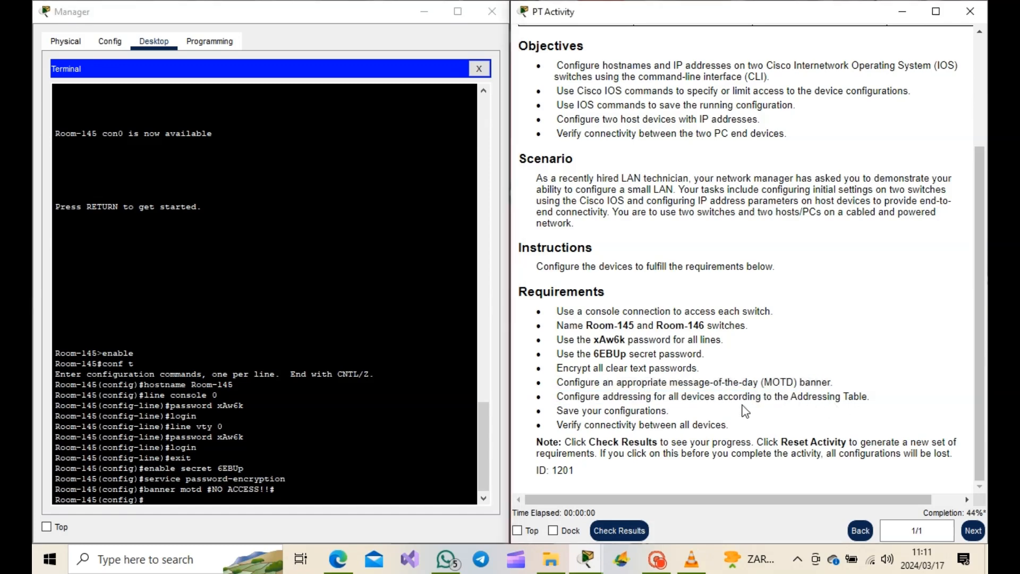
{"action": "scroll", "coordinate": [685, 362], "scroll_direction": "up", "scroll_amount": 3}
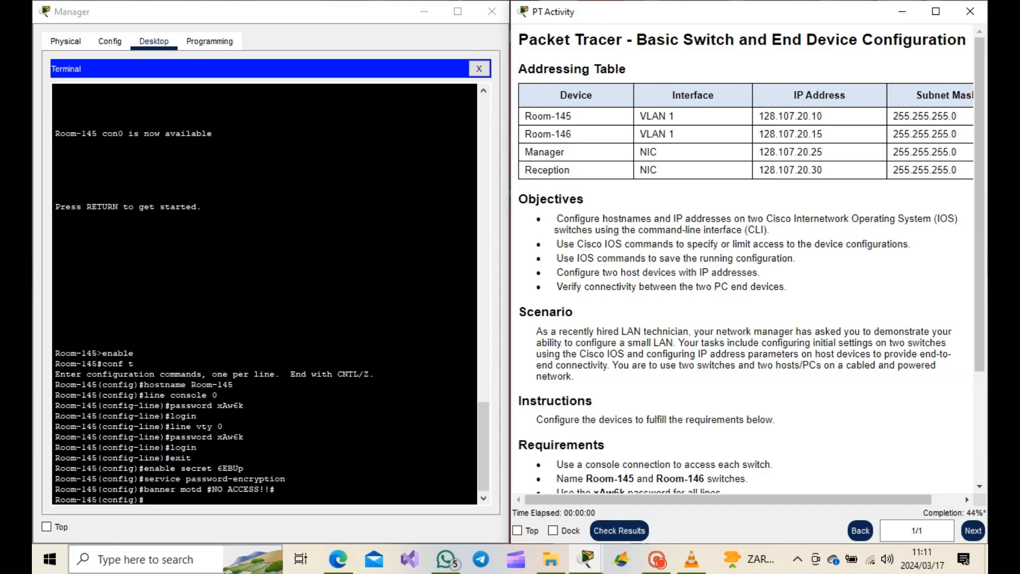
{"action": "left_click", "coordinate": [152, 492]}
{"action": "left_click_drag", "start_coordinate": [152, 492], "coordinate": [145, 499]}
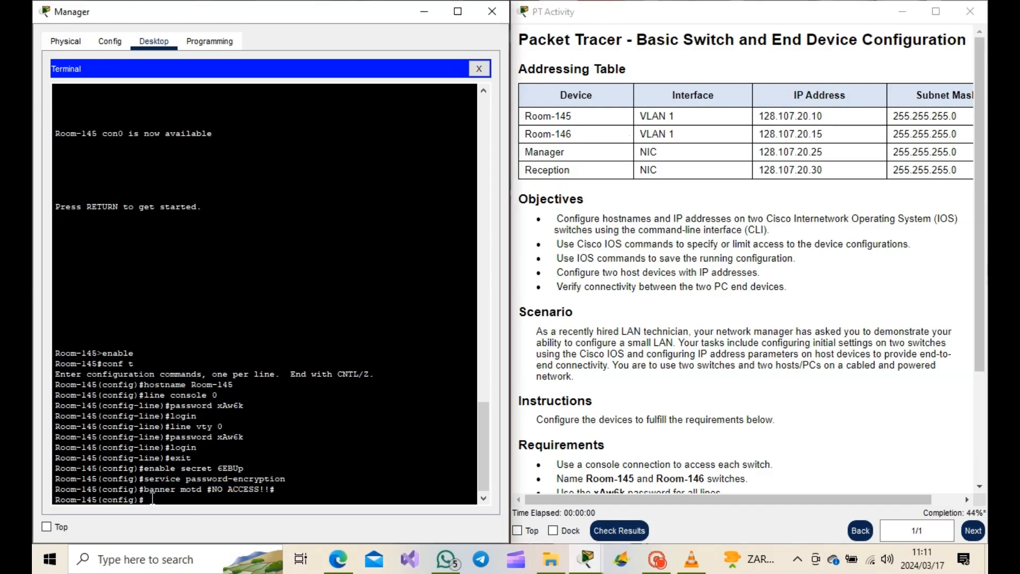
{"action": "type", "text": "interface vlan 1"}
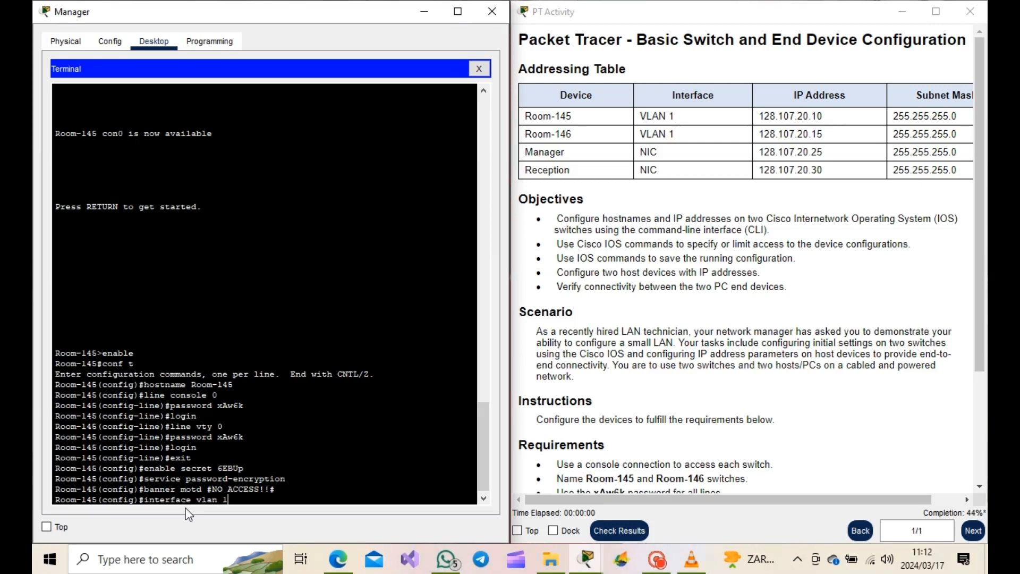
{"action": "key", "text": "Return"}
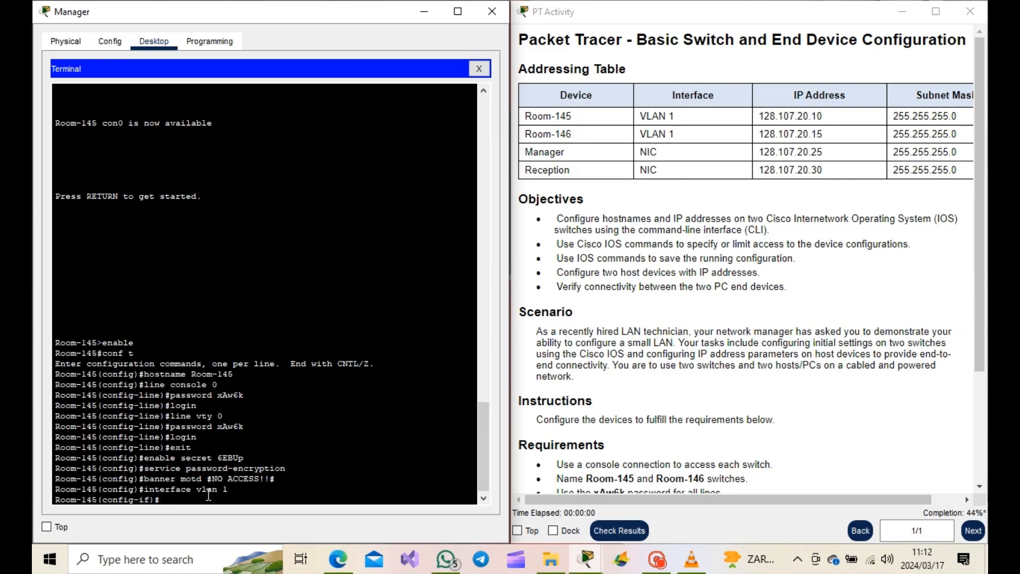
{"action": "type", "text": "ip address 128.107.20.10 255.25"}
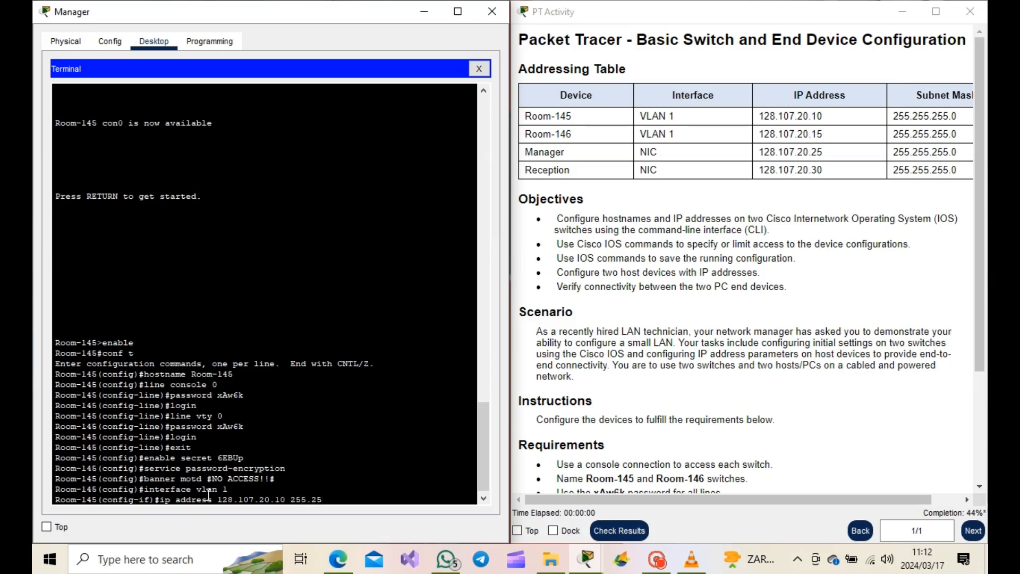
{"action": "type", "text": "5.255.0"}
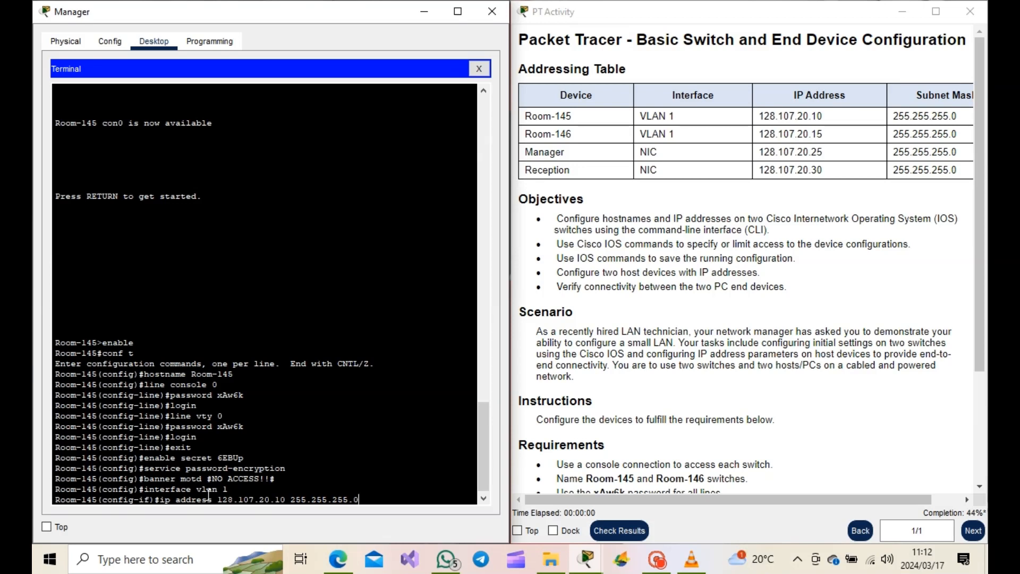
{"action": "key", "text": "Return"}
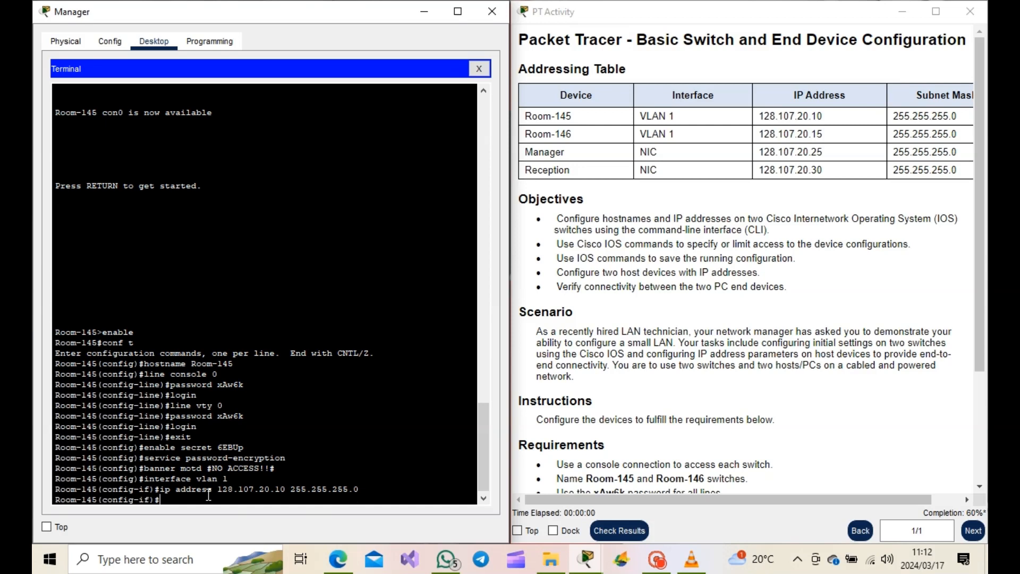
- Enable the VLAN 1 interface with no shutdown
{"action": "type", "text": "no shutdown"}
{"action": "key", "text": "Return"}
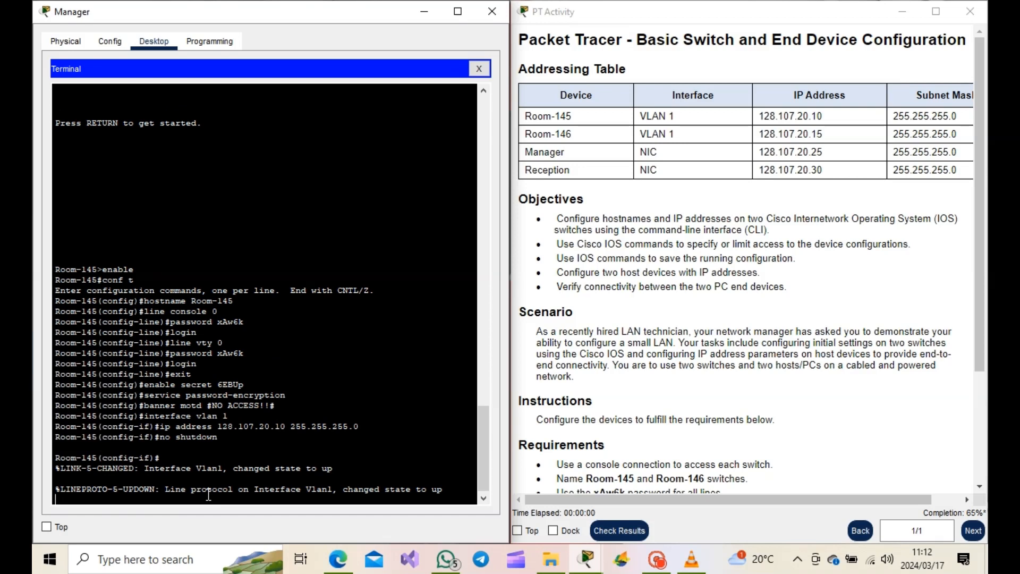
- Leave configuration mode and save the running configuration to startup-config, accepting the default destination filename
{"action": "left_click", "coordinate": [630, 384]}
{"action": "scroll", "coordinate": [630, 383], "scroll_direction": "down", "scroll_amount": 5}
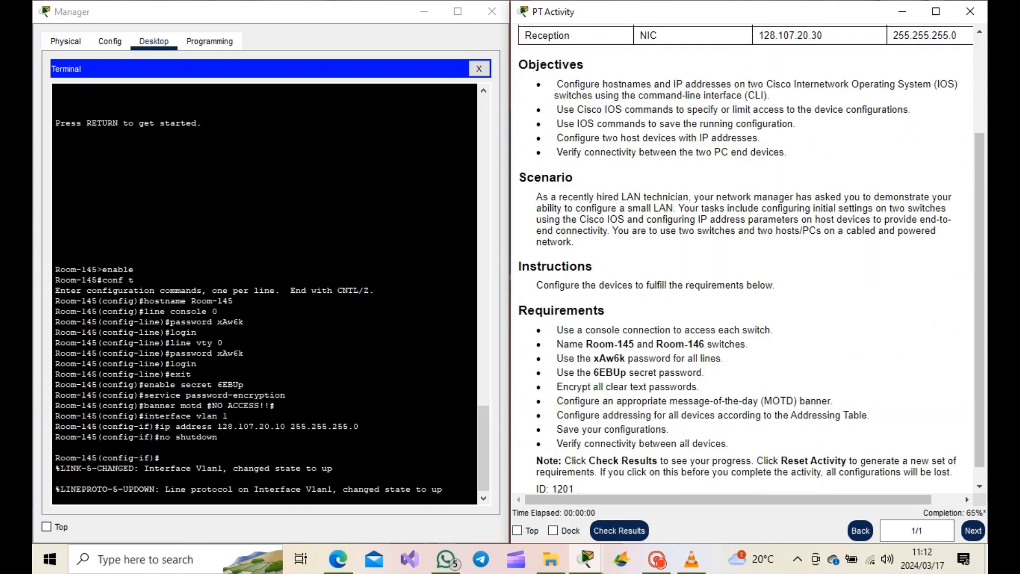
{"action": "left_click_drag", "start_coordinate": [562, 429], "coordinate": [677, 438]}
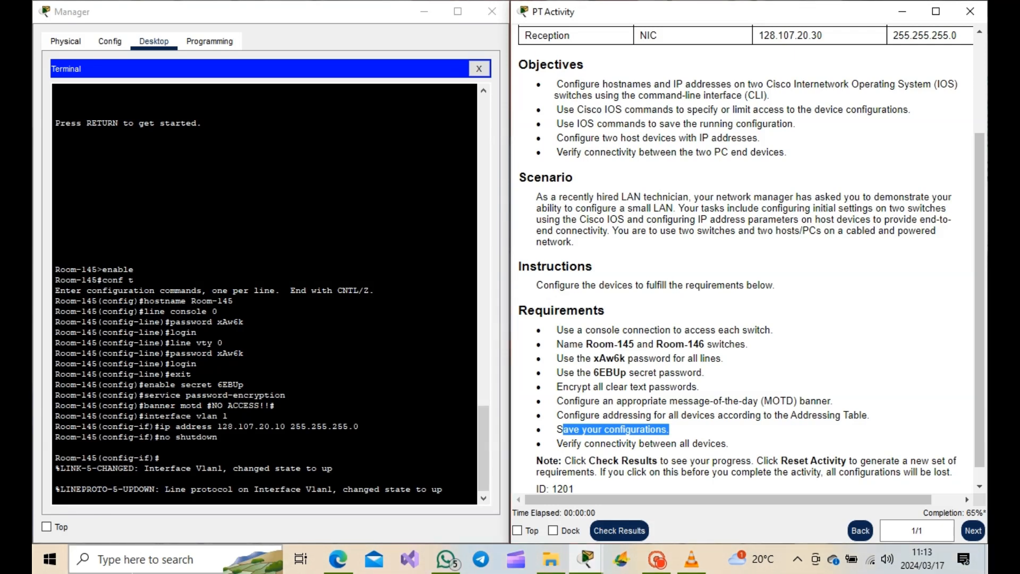
{"action": "left_click", "coordinate": [89, 488]}
{"action": "key", "text": "Return"}
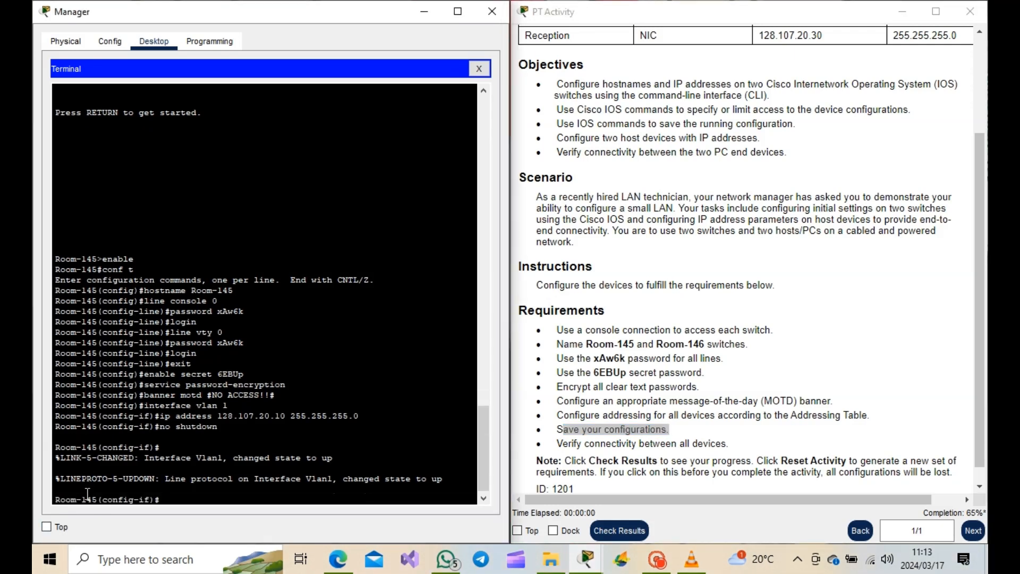
{"action": "type", "text": "end"}
{"action": "key", "text": "Return"}
{"action": "key", "text": "Return"}
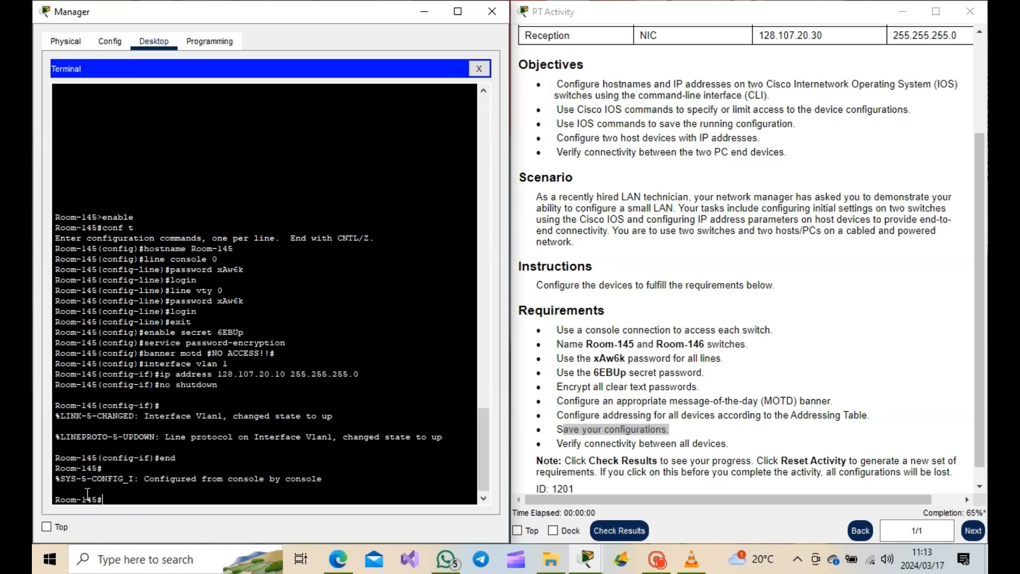
{"action": "type", "text": "copy running-config start"}
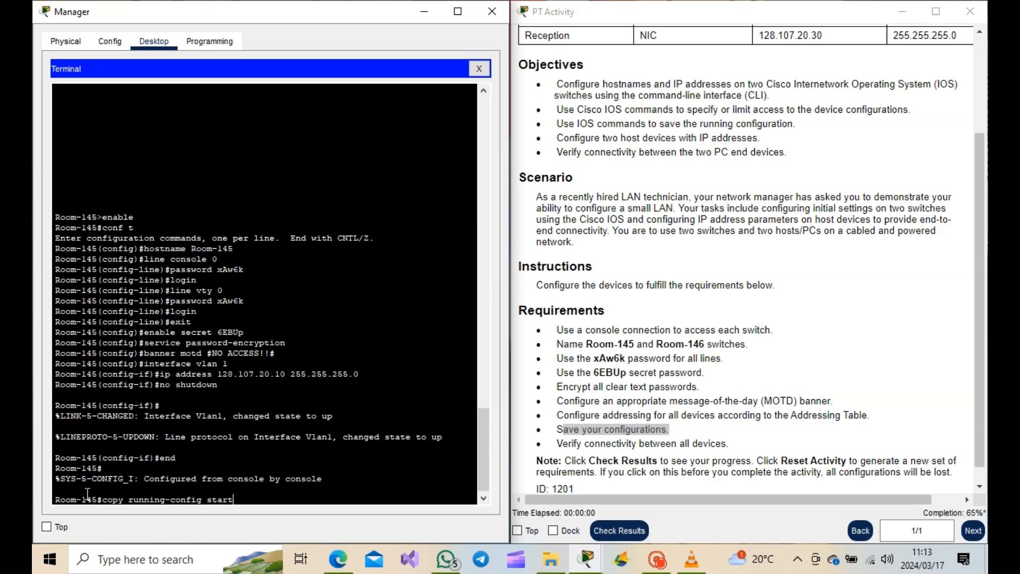
{"action": "type", "text": "up-config"}
{"action": "key", "text": "Return"}
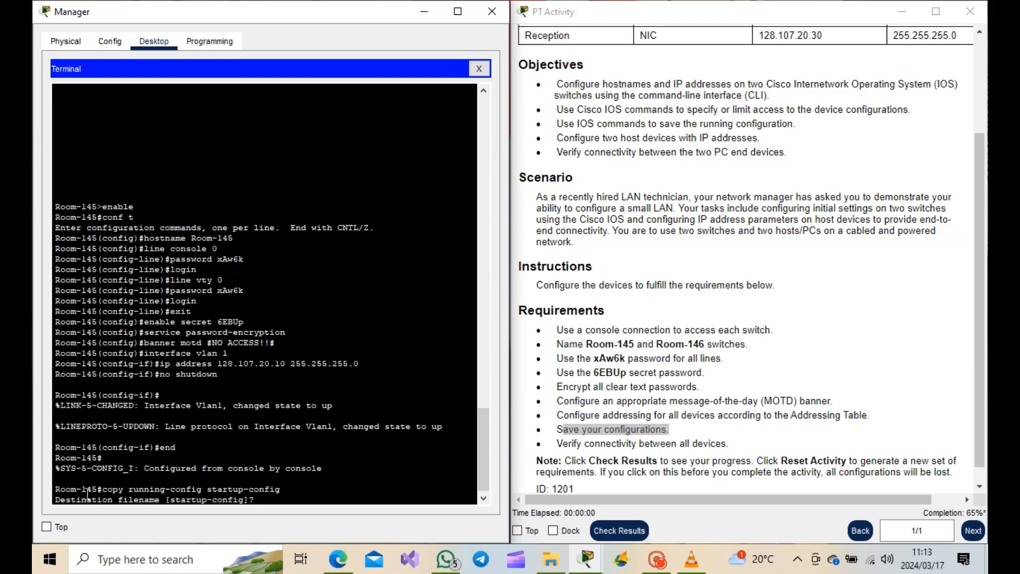
{"action": "key", "text": "Return"}
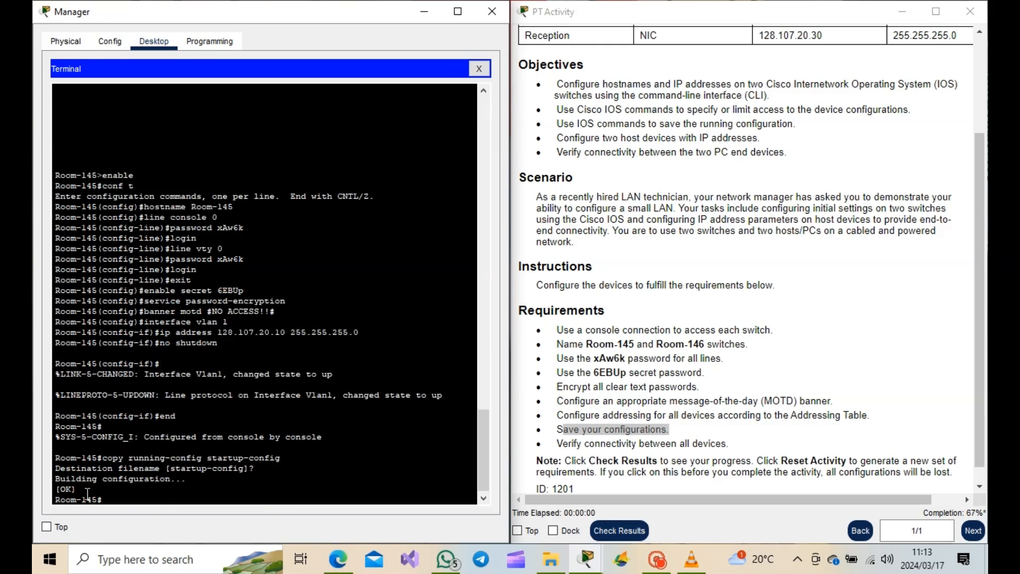
- Display the running configuration to review the Room-145 switch settings
{"action": "left_click_drag", "start_coordinate": [561, 443], "coordinate": [728, 444]}
{"action": "left_click", "coordinate": [128, 497]}
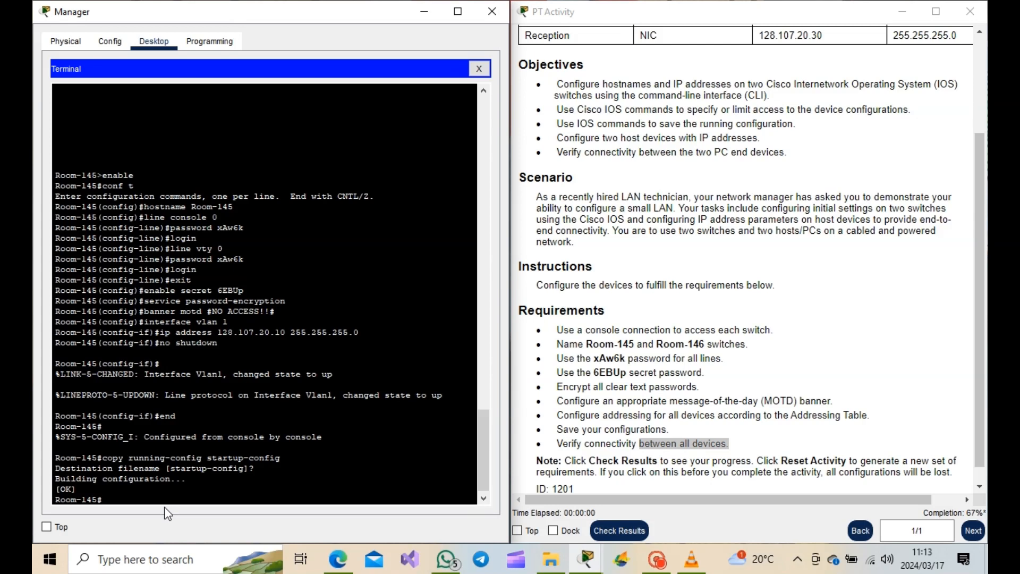
{"action": "type", "text": "show run"}
{"action": "key", "text": "Return"}
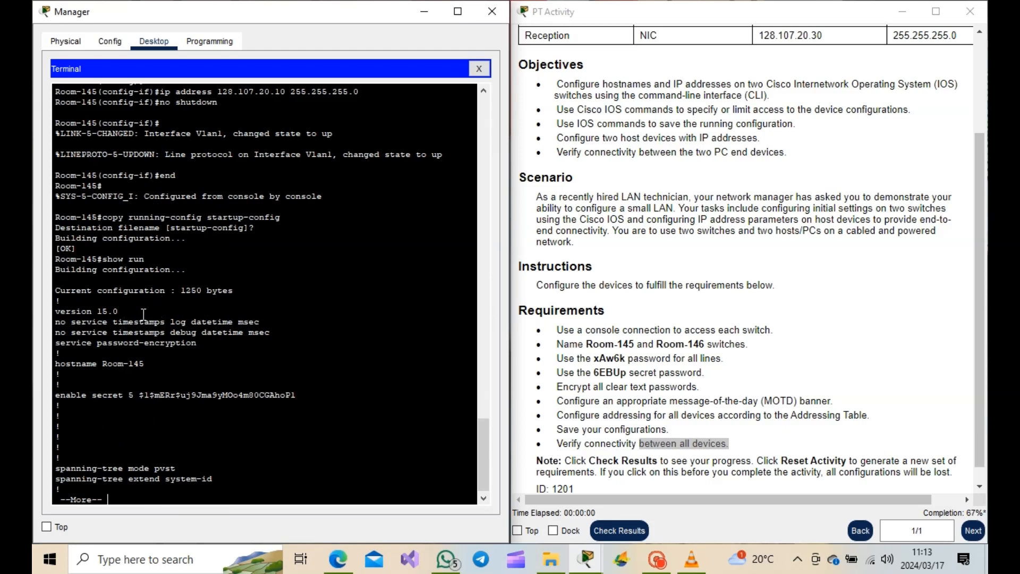
{"action": "scroll", "coordinate": [142, 331], "scroll_direction": "down", "scroll_amount": 1}
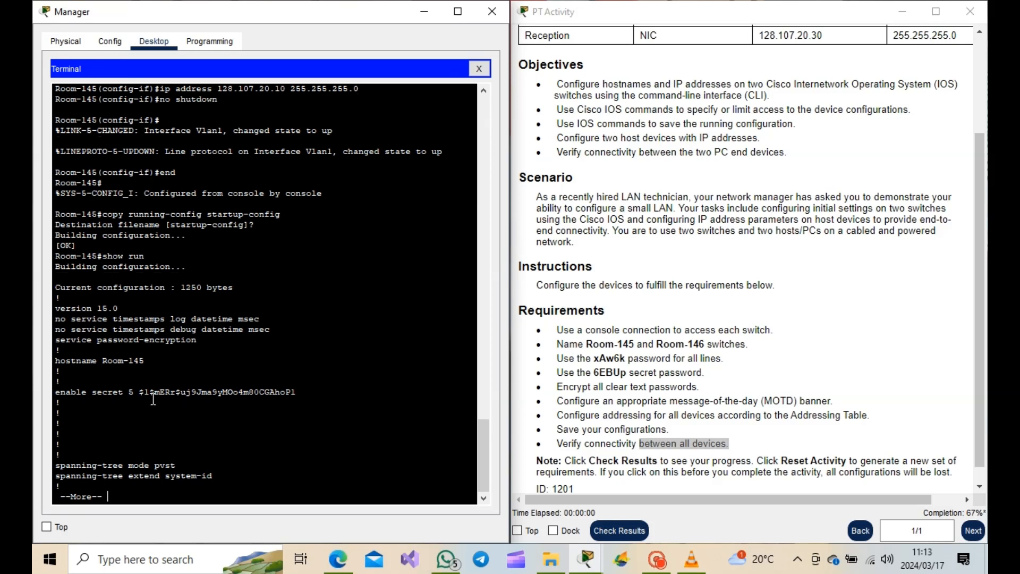
- Finish reviewing the Room-145 running configuration, quit the paged output and exit the console session
{"action": "left_click_drag", "start_coordinate": [140, 392], "coordinate": [281, 393]}
{"action": "left_click", "coordinate": [117, 498]}
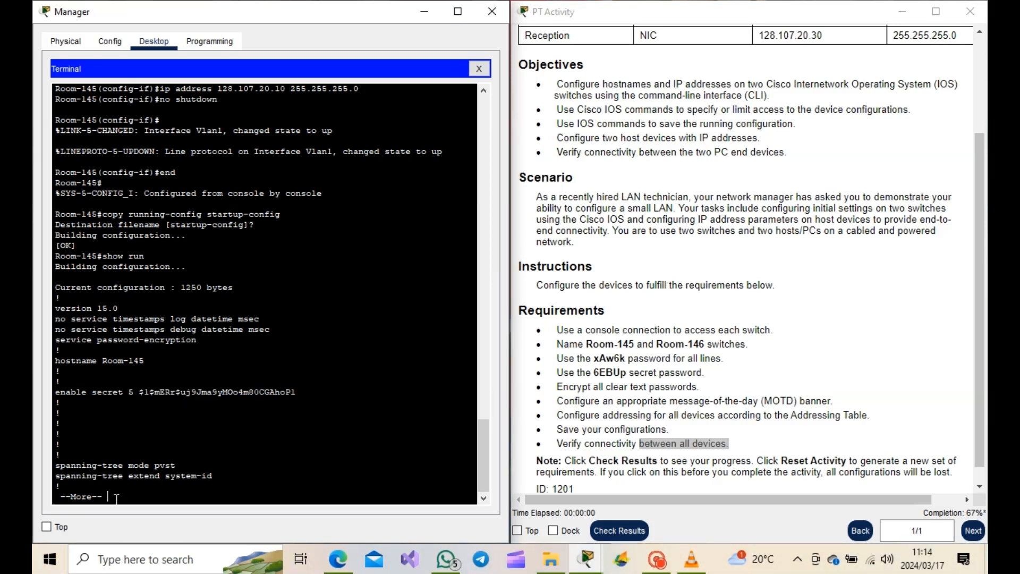
{"action": "key", "text": "Return"}
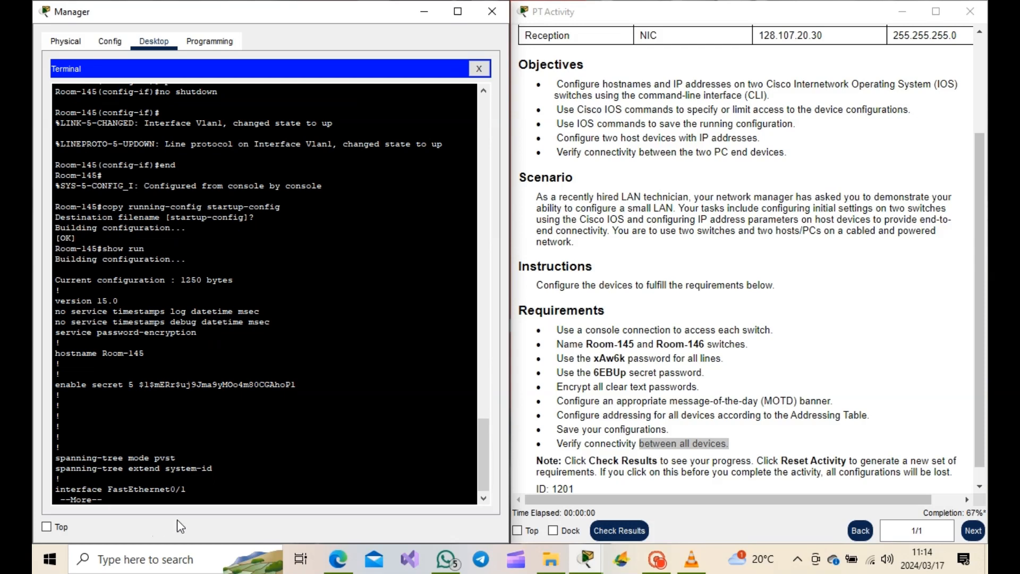
{"action": "type", "text": "q"}
{"action": "type", "text": "exit"}
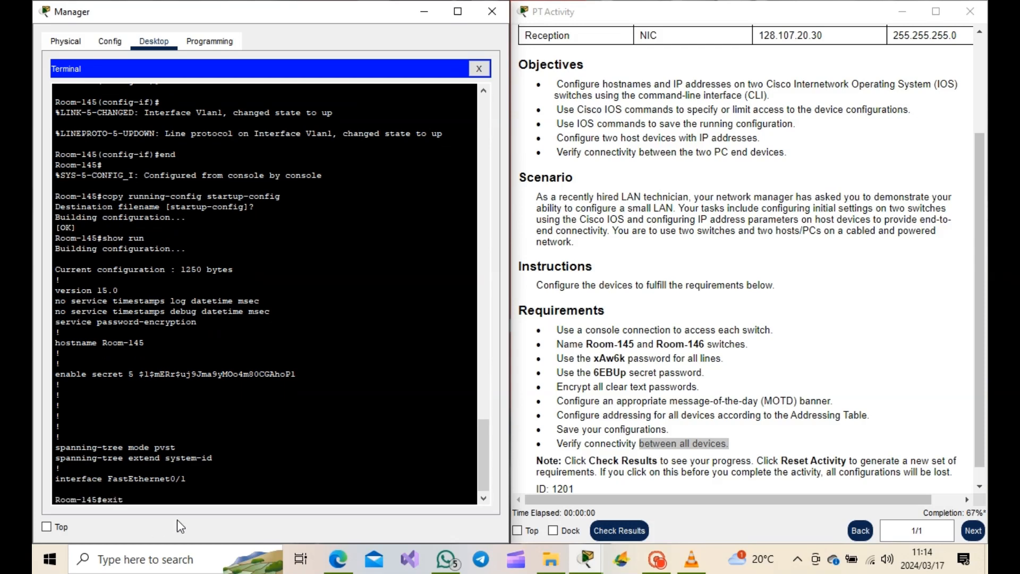
{"action": "key", "text": "Return"}
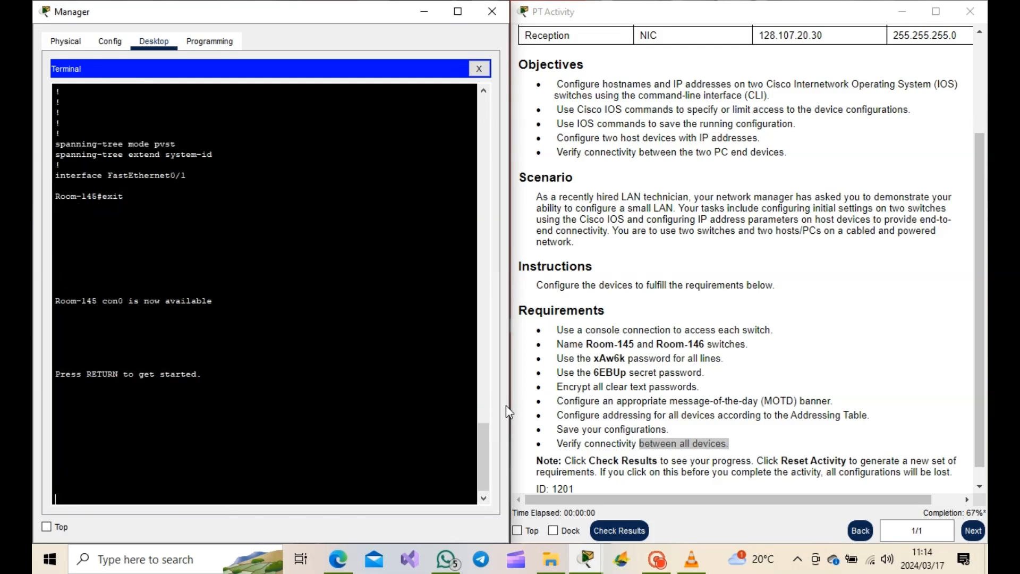
- Log back into Room-145 with the console password and enter privileged mode with the enable secret
{"action": "key", "text": "Return"}
{"action": "mouse_move", "coordinate": [770, 562]}
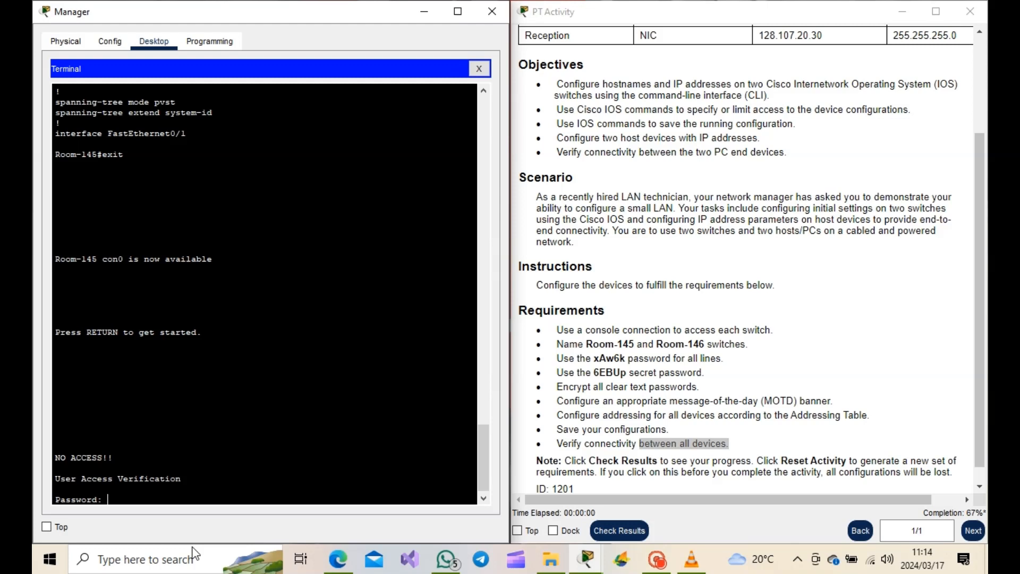
{"action": "key", "text": "Return"}
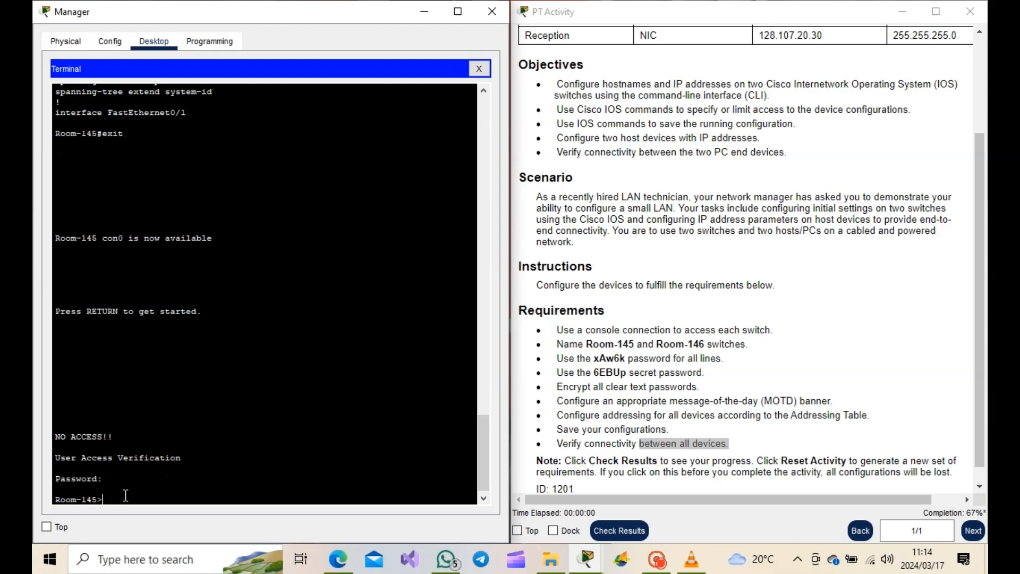
{"action": "type", "text": "enable"}
{"action": "key", "text": "Return"}
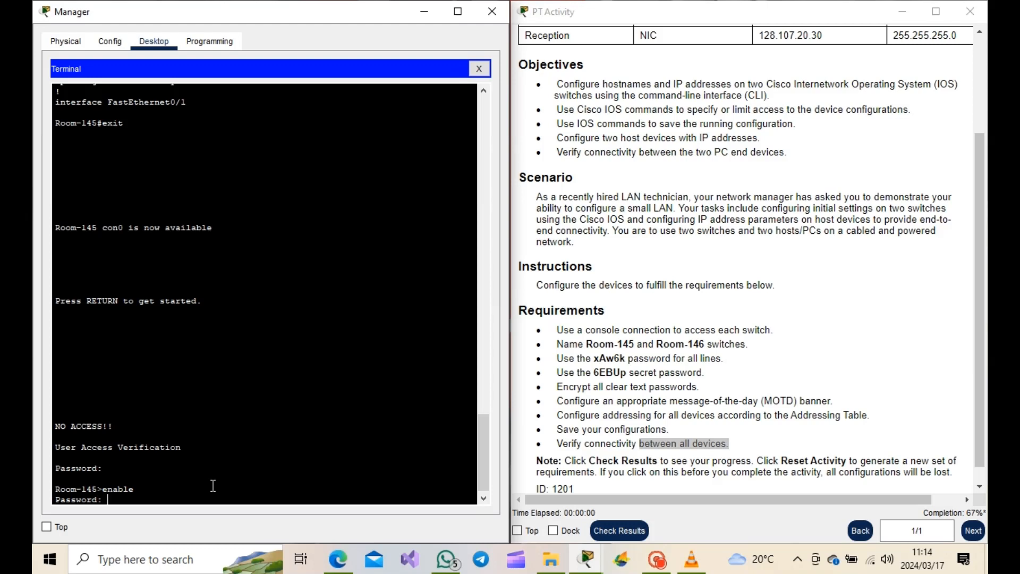
{"action": "key", "text": "Return"}
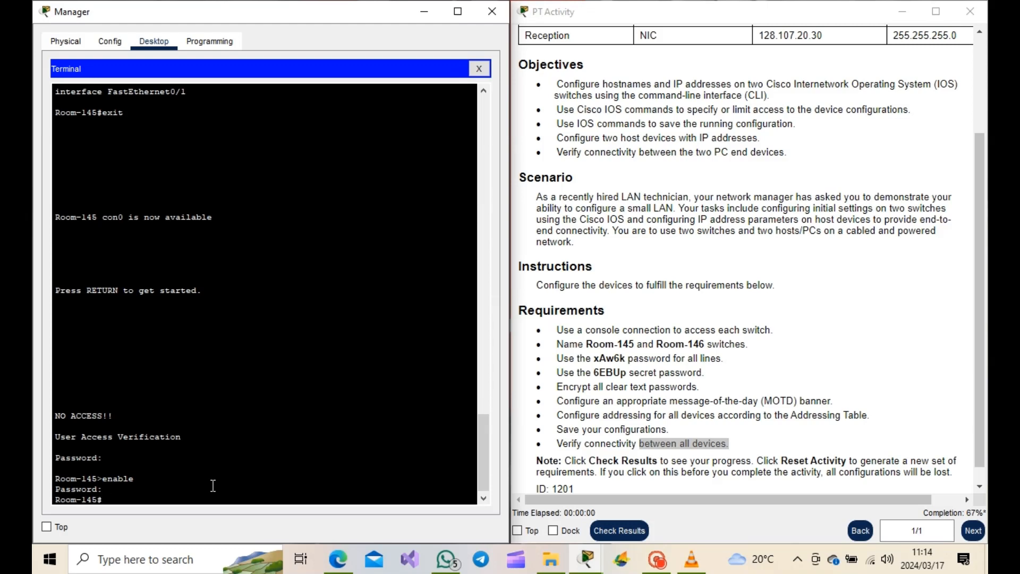
{"action": "type", "text": "config t"}
{"action": "key", "text": "Return"}
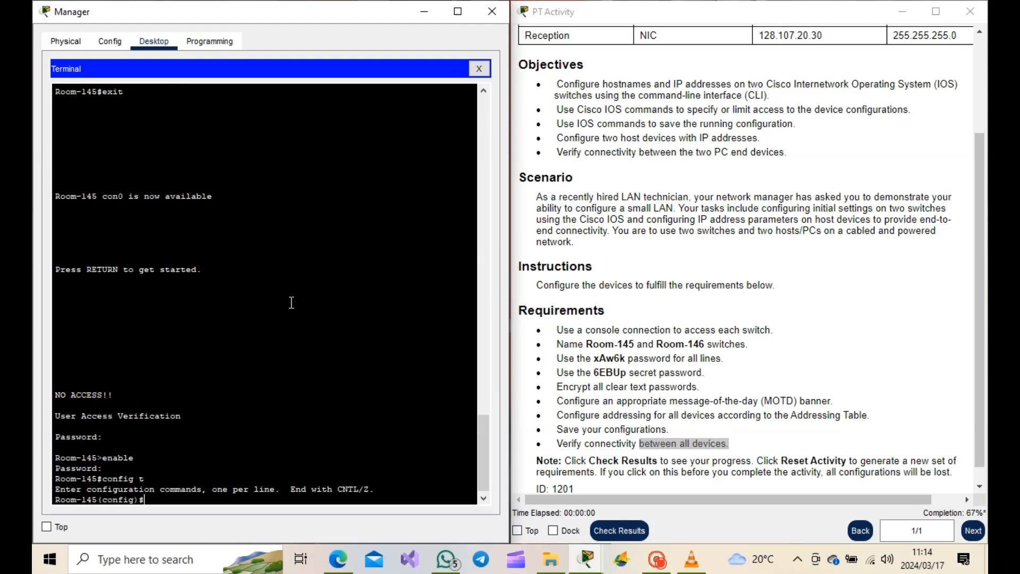
{"action": "left_click", "coordinate": [478, 69]}
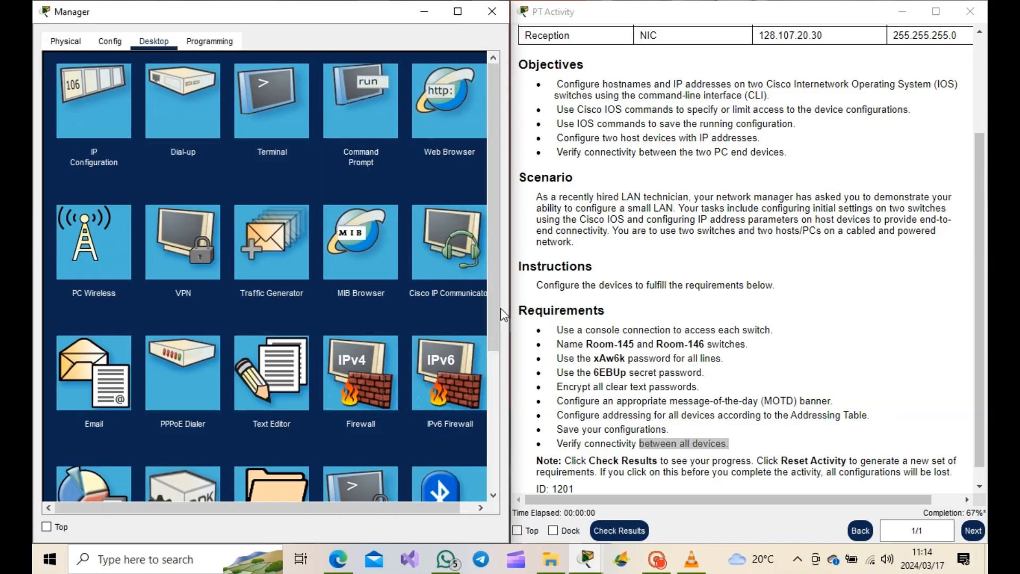
- Check the activity results and review the assessment items for the Room-146 switch
{"action": "left_click_drag", "start_coordinate": [586, 344], "coordinate": [622, 343]}
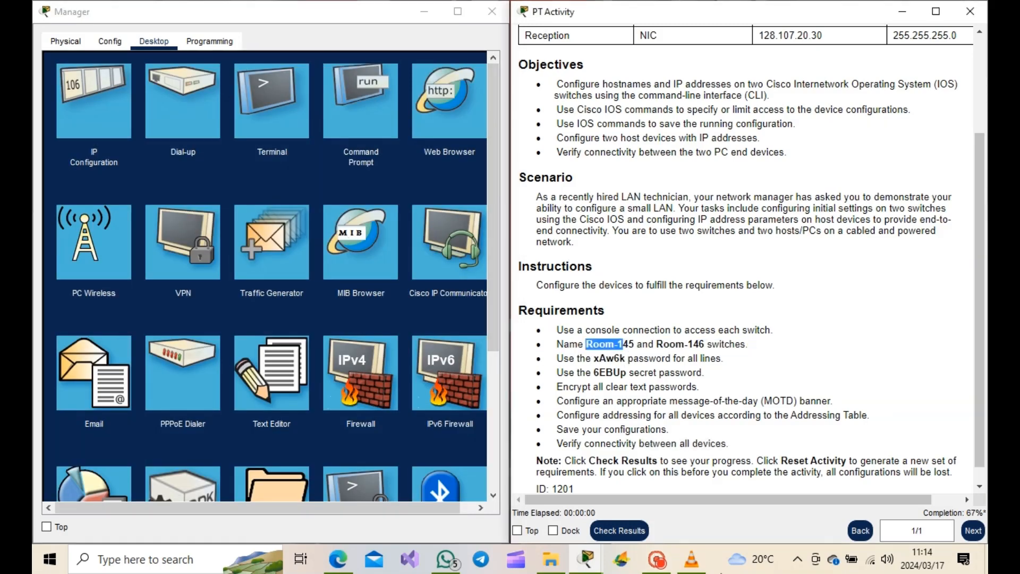
{"action": "left_click", "coordinate": [625, 530]}
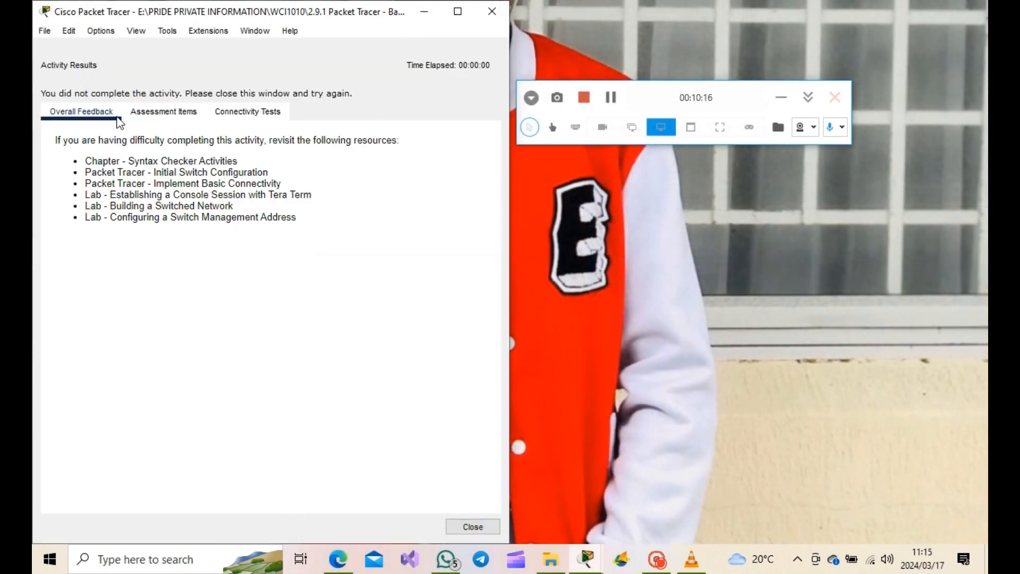
{"action": "left_click", "coordinate": [164, 111]}
{"action": "scroll", "coordinate": [186, 233], "scroll_direction": "down", "scroll_amount": 3}
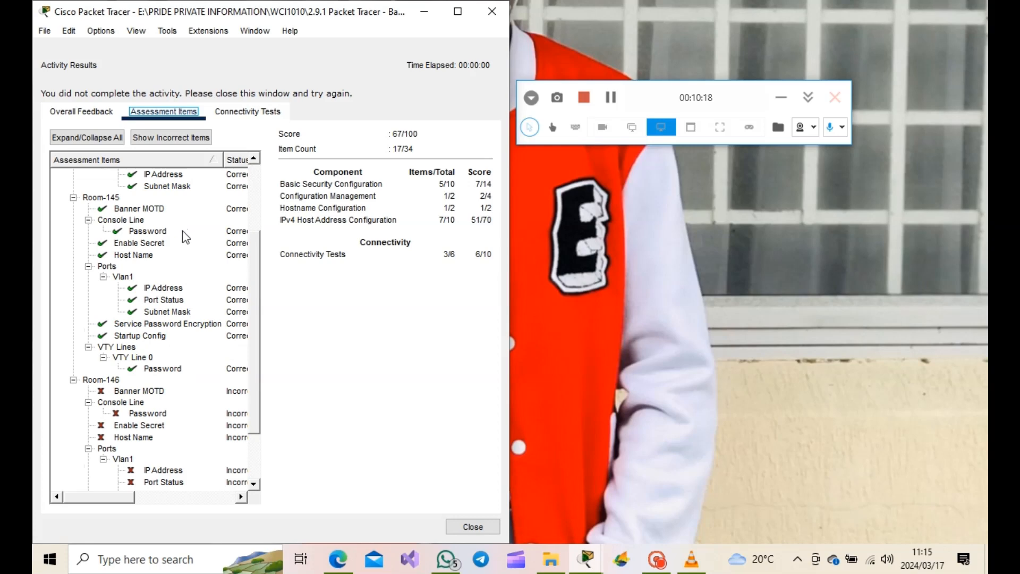
{"action": "scroll", "coordinate": [181, 235], "scroll_direction": "up", "scroll_amount": 3}
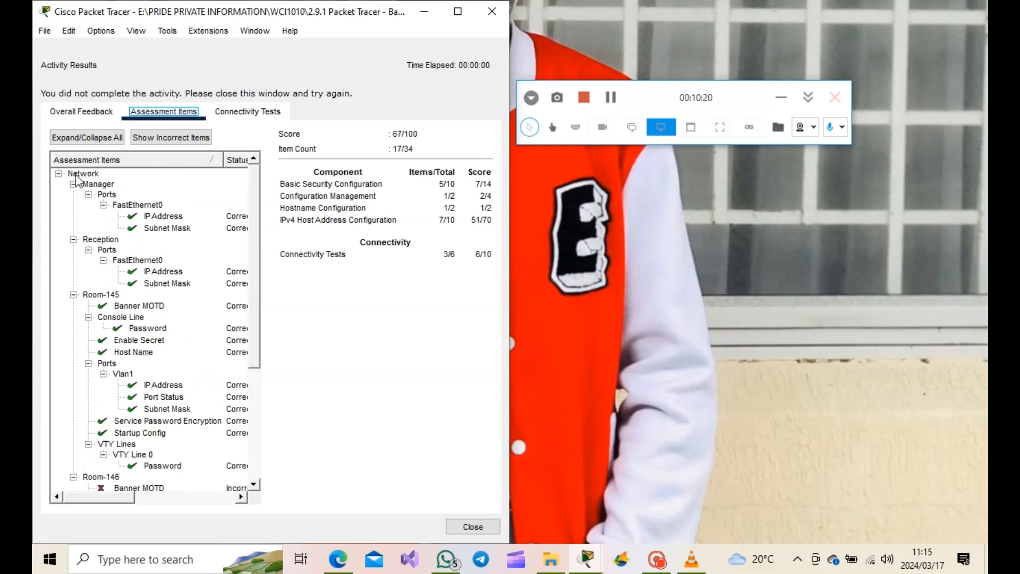
{"action": "scroll", "coordinate": [148, 233], "scroll_direction": "down", "scroll_amount": 4}
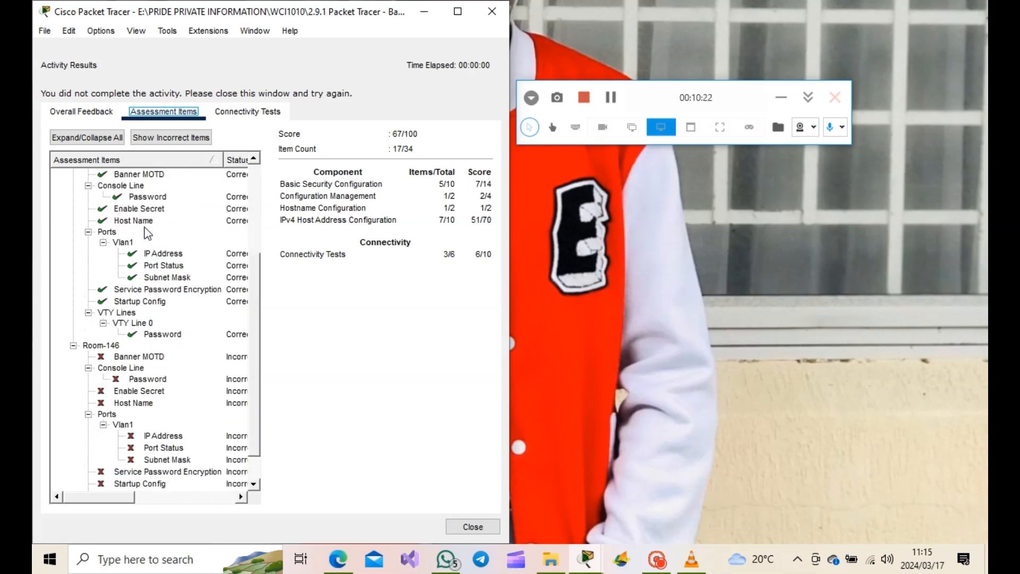
{"action": "scroll", "coordinate": [148, 234], "scroll_direction": "down", "scroll_amount": 1}
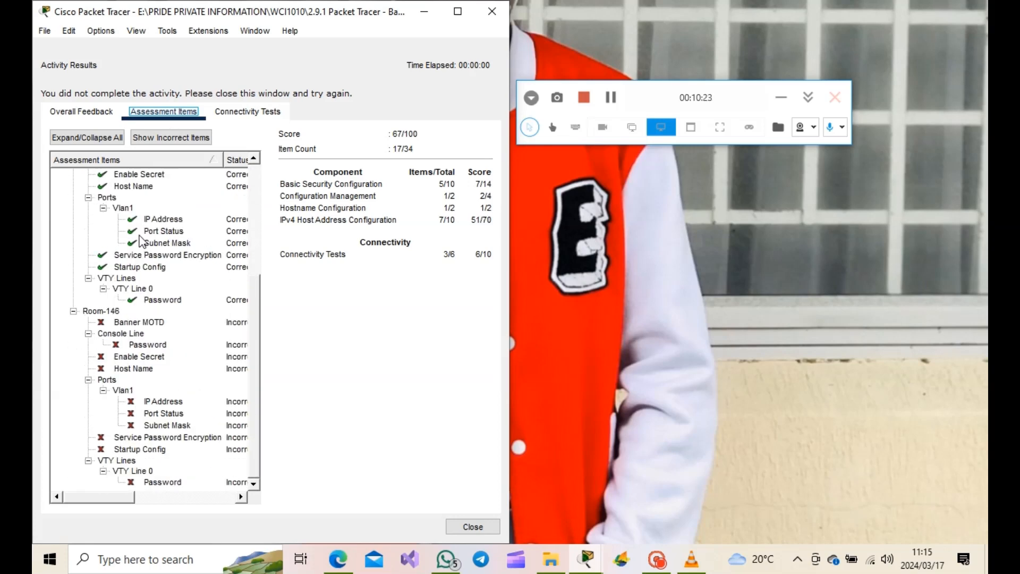
{"action": "left_click", "coordinate": [90, 313]}
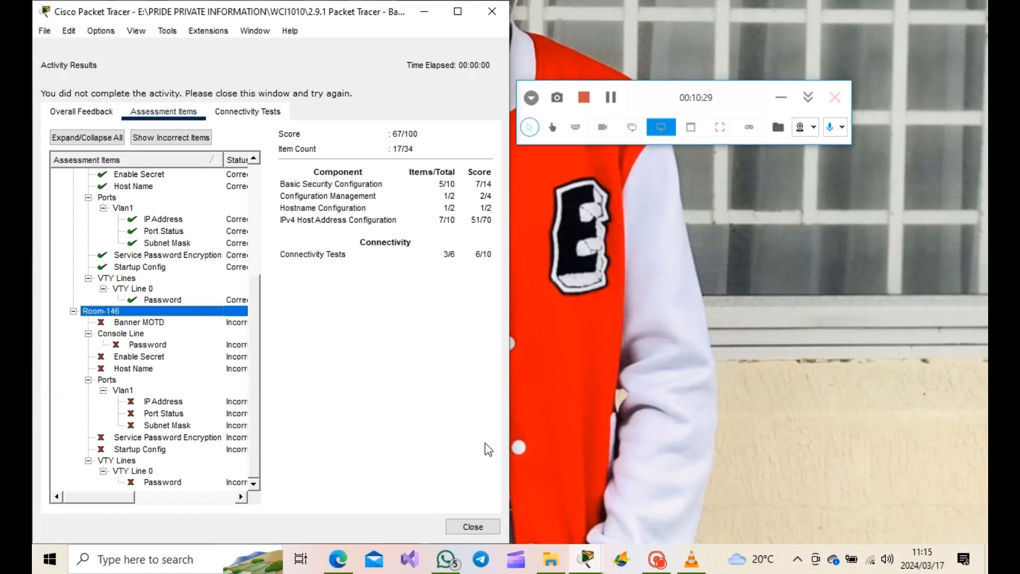
{"action": "left_click", "coordinate": [470, 526]}
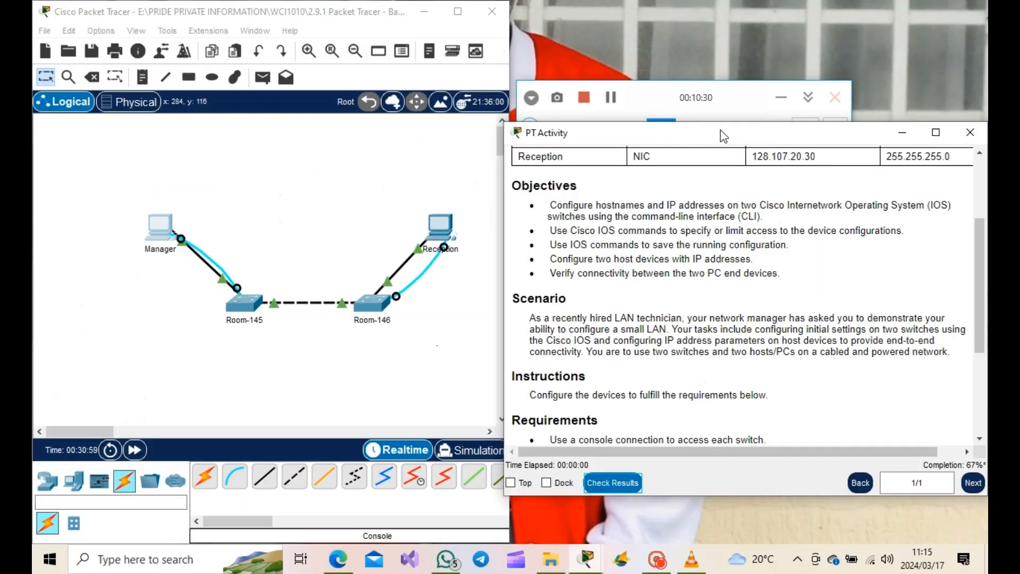
- Compare the Reception PC's IP configuration against the Addressing Table
{"action": "left_click_drag", "start_coordinate": [723, 136], "coordinate": [730, 3]}
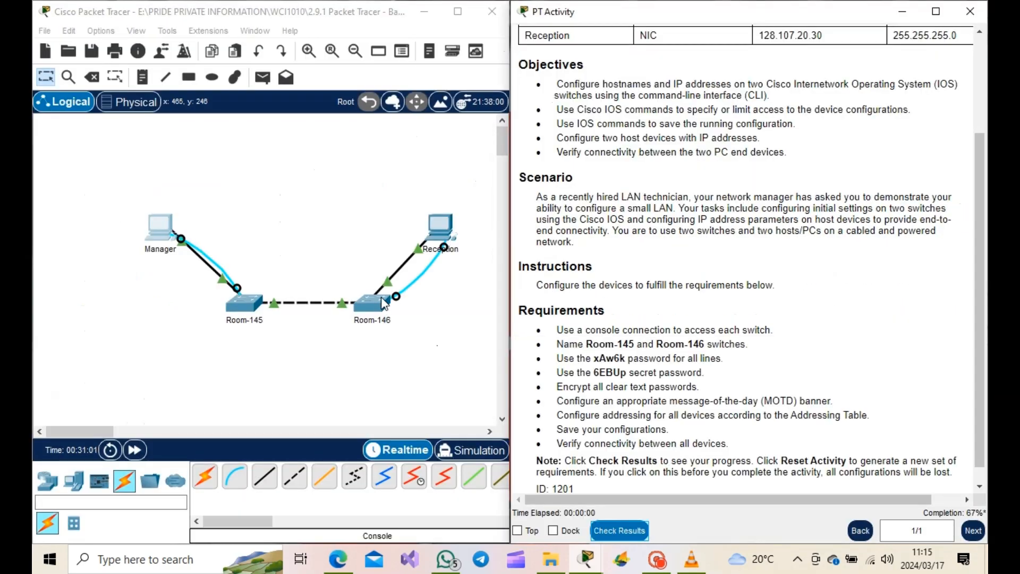
{"action": "scroll", "coordinate": [700, 135], "scroll_direction": "up", "scroll_amount": 3}
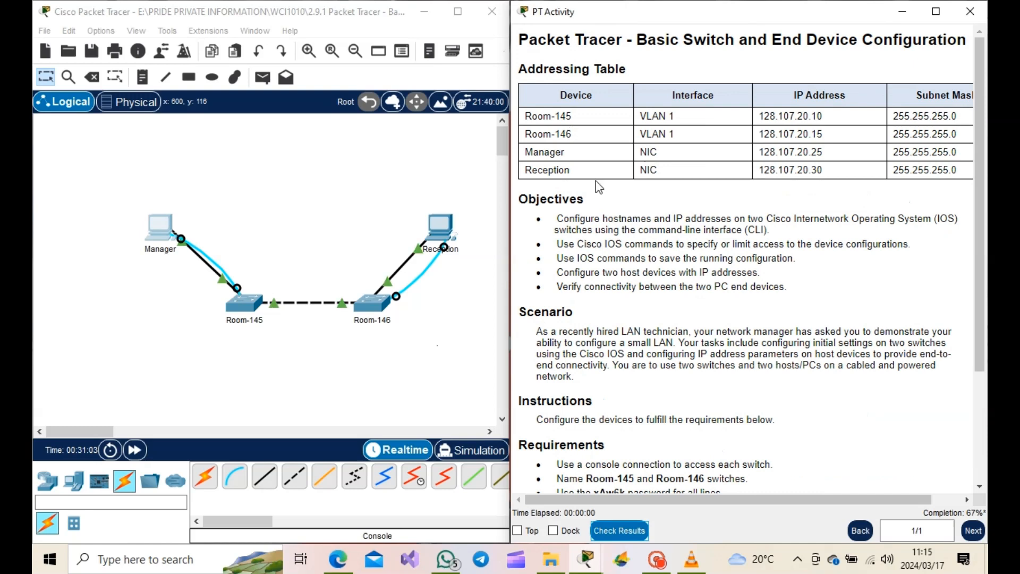
{"action": "left_click", "coordinate": [439, 301]}
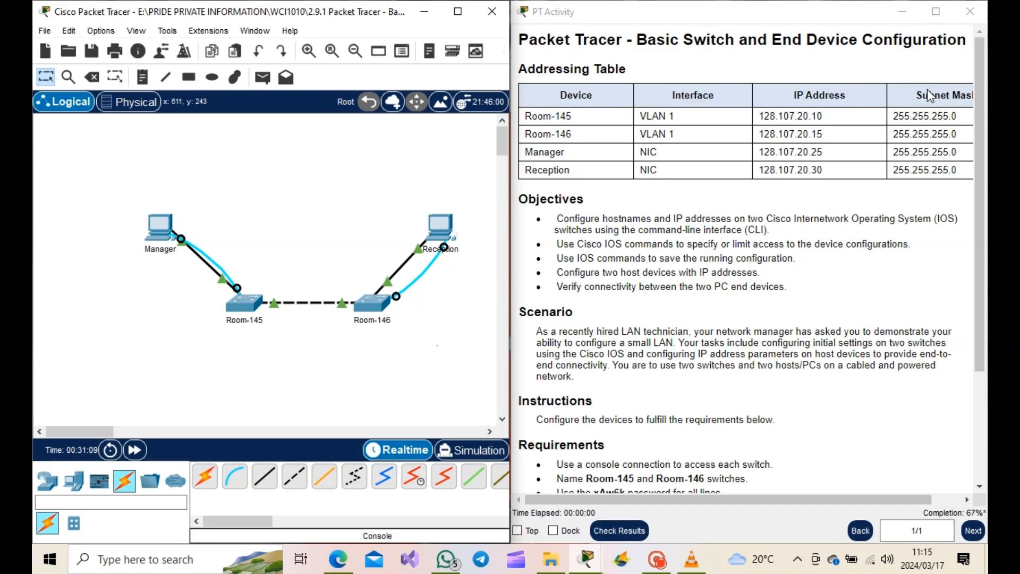
{"action": "left_click", "coordinate": [434, 238]}
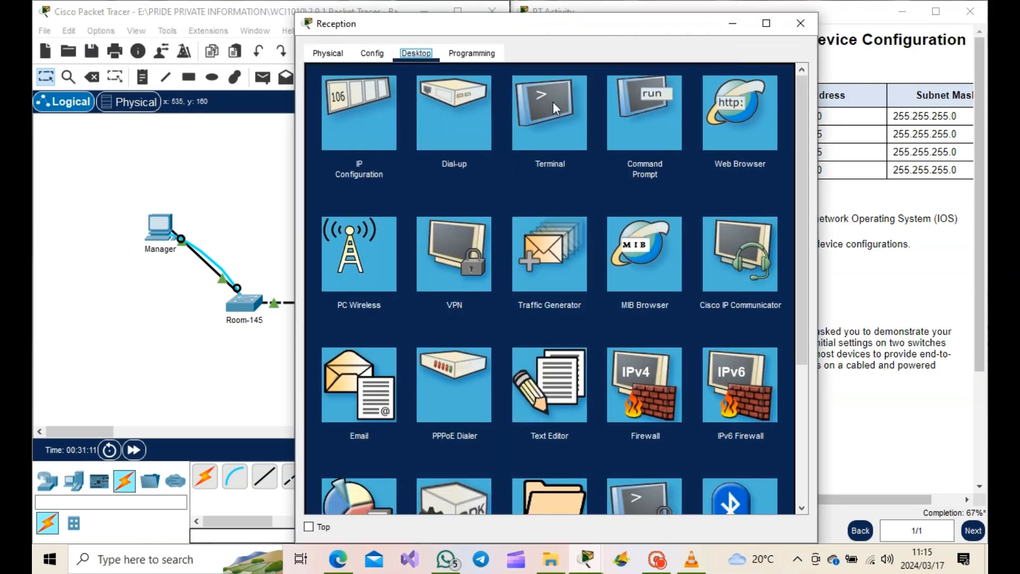
{"action": "left_click", "coordinate": [552, 101]}
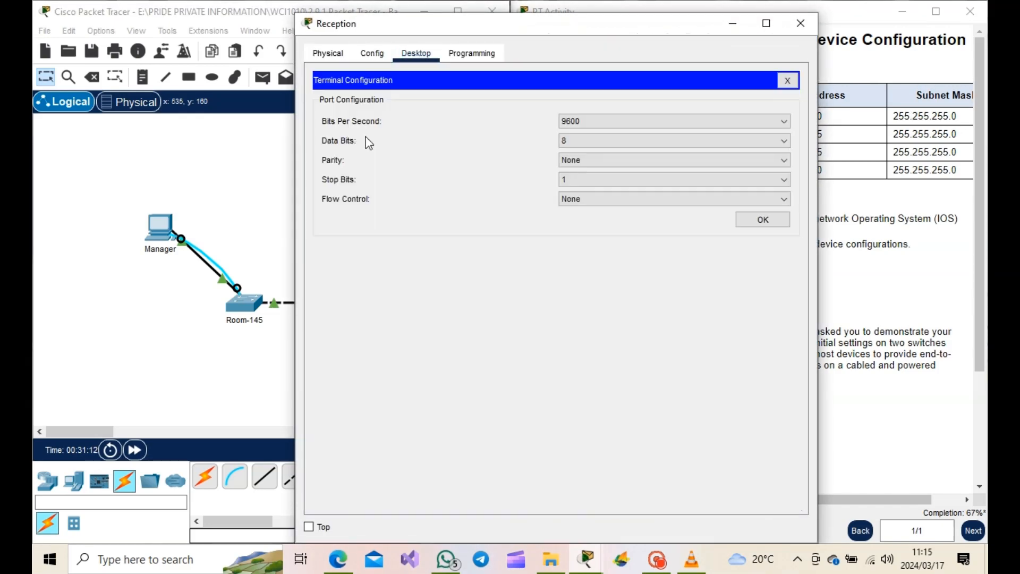
{"action": "left_click", "coordinate": [786, 80]}
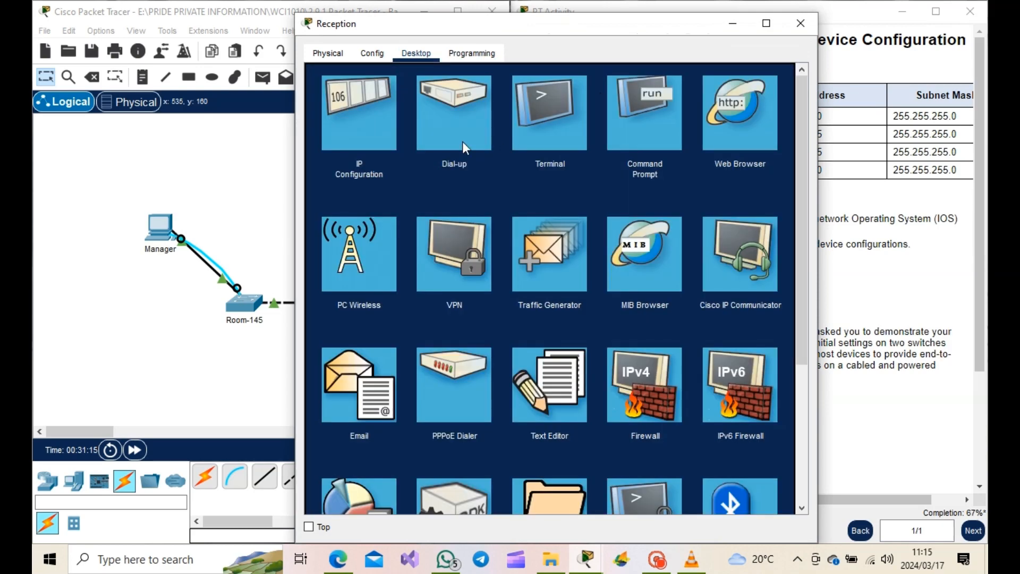
{"action": "left_click", "coordinate": [355, 114]}
{"action": "left_click_drag", "start_coordinate": [600, 21], "coordinate": [313, 47]}
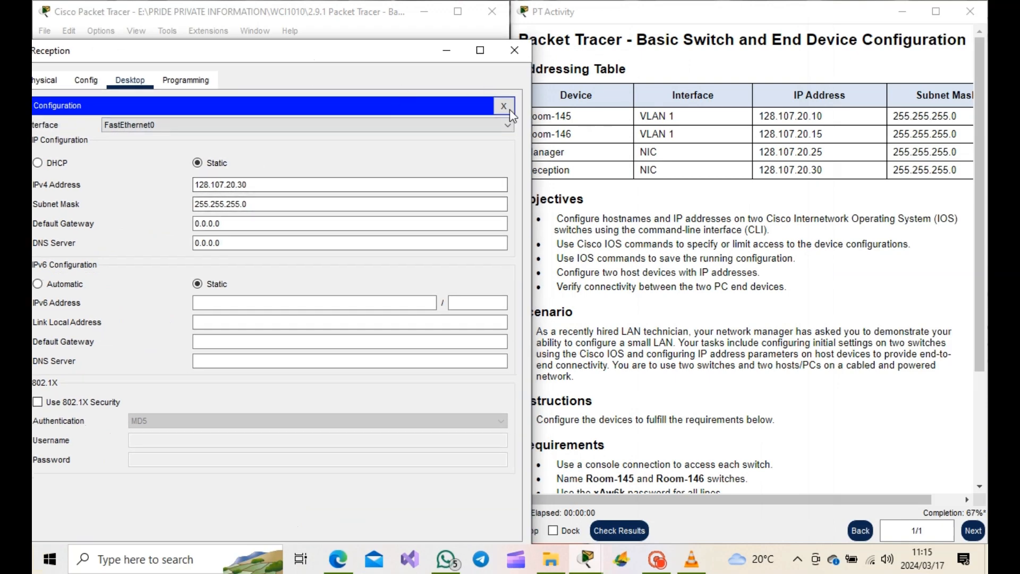
{"action": "left_click", "coordinate": [446, 50]}
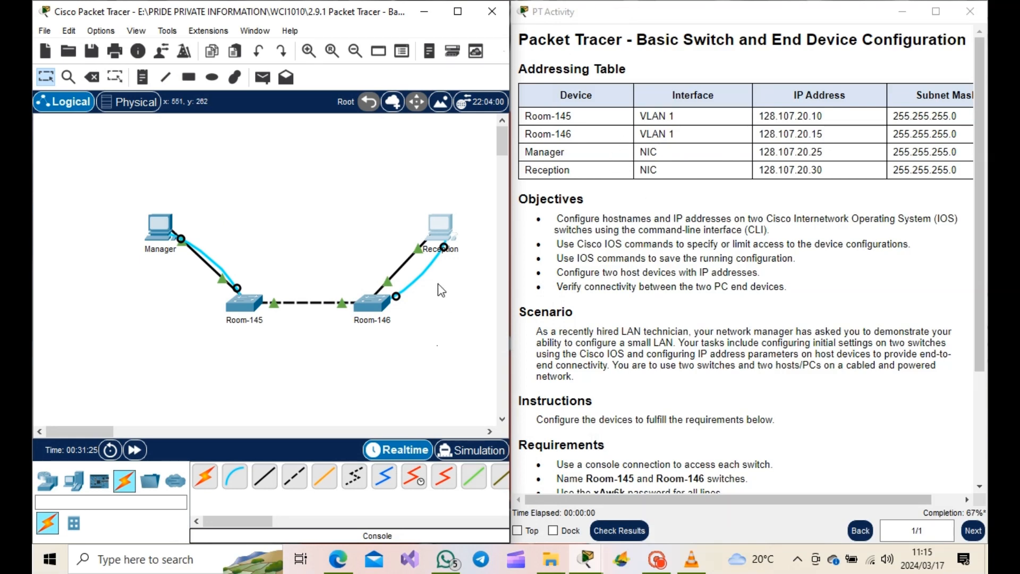
- Open the Reception PC's terminal console to the Room-146 switch with default port settings and enter privileged mode
{"action": "left_click", "coordinate": [431, 227]}
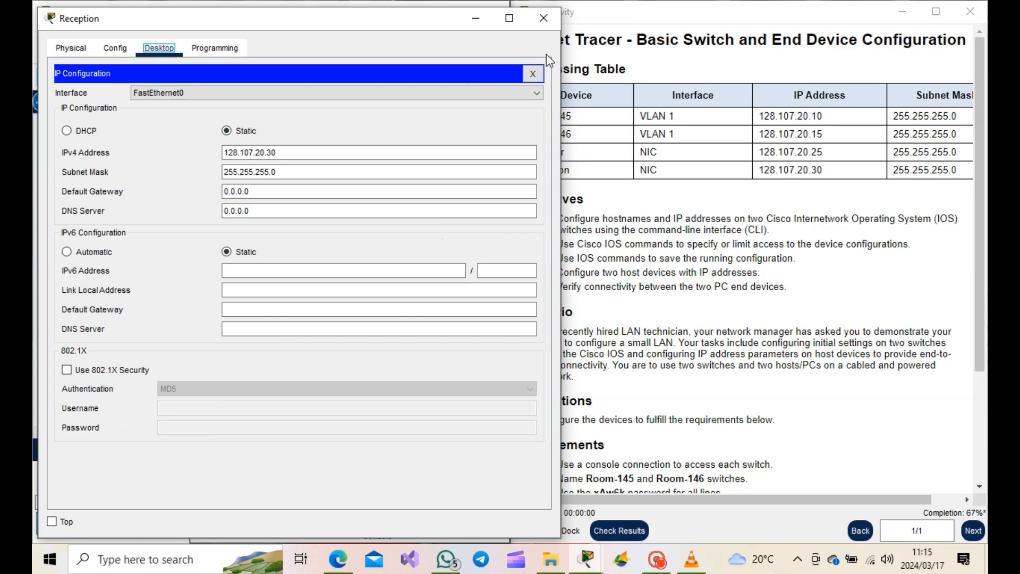
{"action": "left_click", "coordinate": [533, 73]}
{"action": "left_click", "coordinate": [282, 84]}
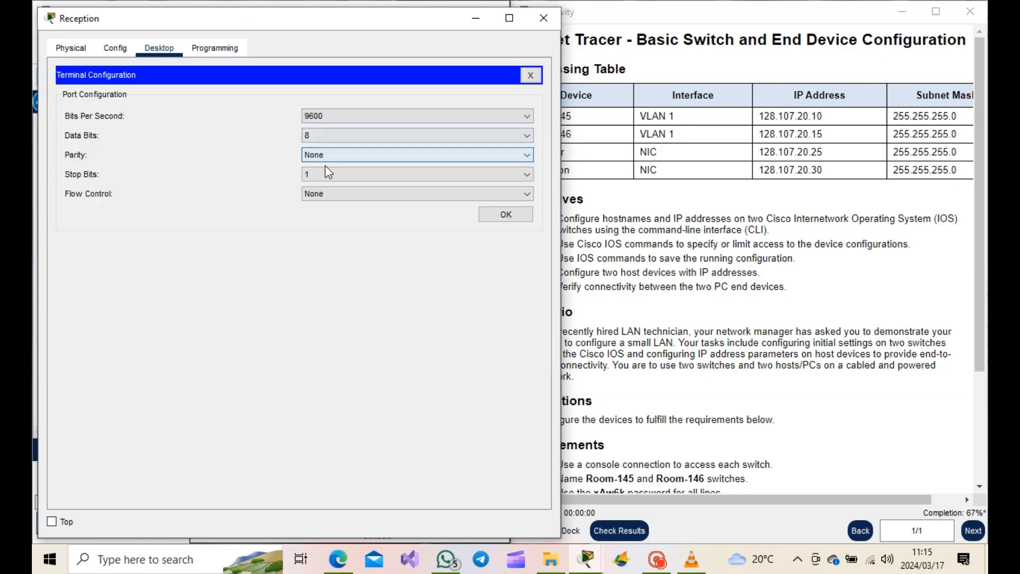
{"action": "left_click", "coordinate": [486, 212]}
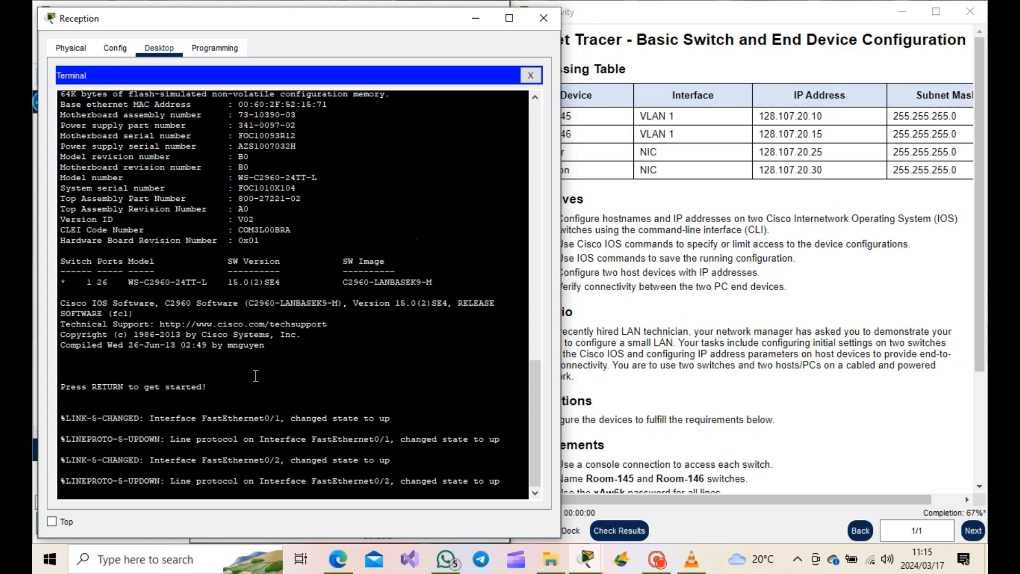
{"action": "key", "text": "Return"}
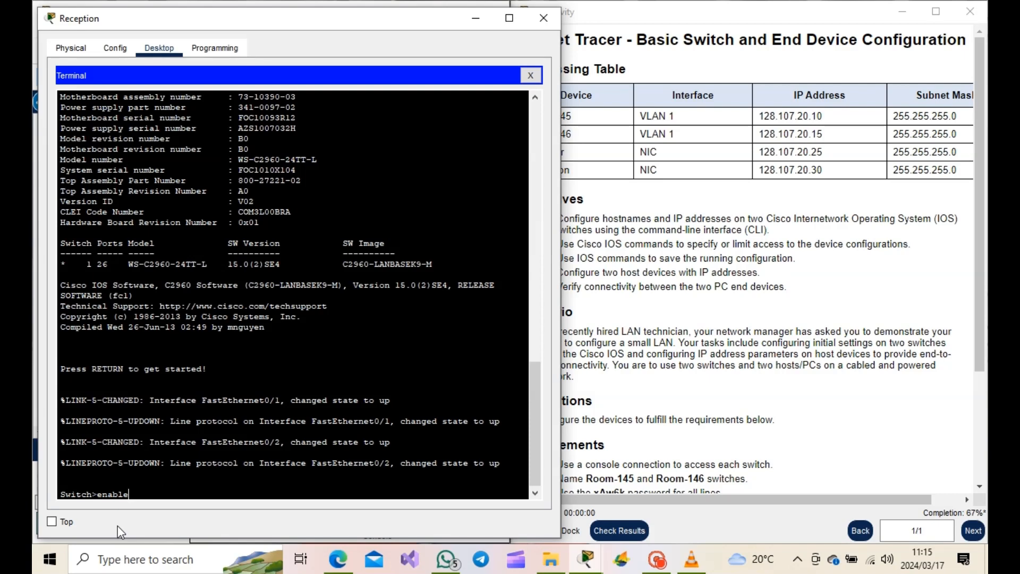
{"action": "key", "text": "Return"}
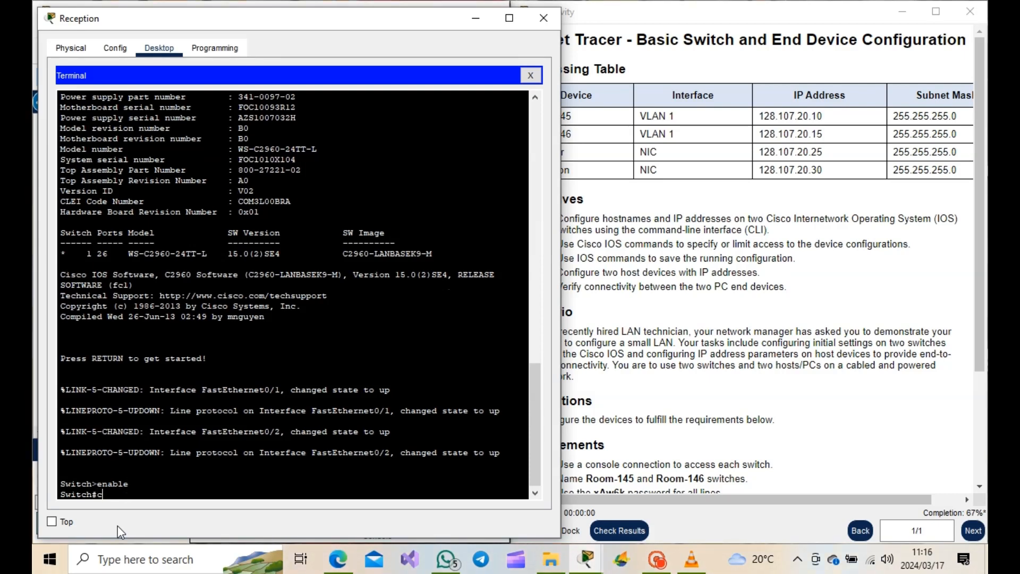
- Enter global configuration mode and set the switch hostname to Room-146
{"action": "type", "text": "config "}
{"action": "type", "text": "t"}
{"action": "key", "text": "Return"}
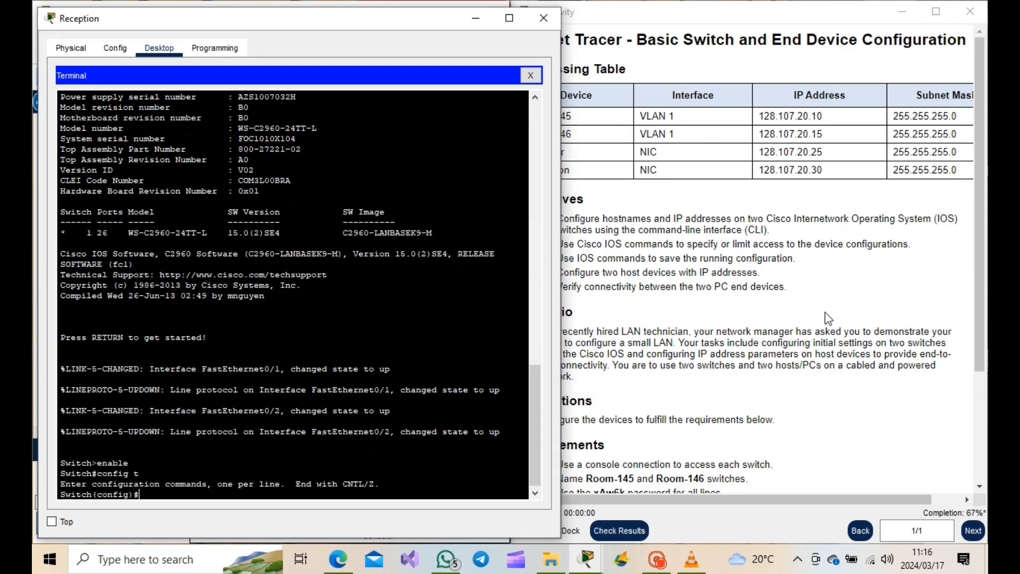
{"action": "type", "text": "hostname"}
{"action": "type", "text": "Room-146"}
{"action": "key", "text": "Return"}
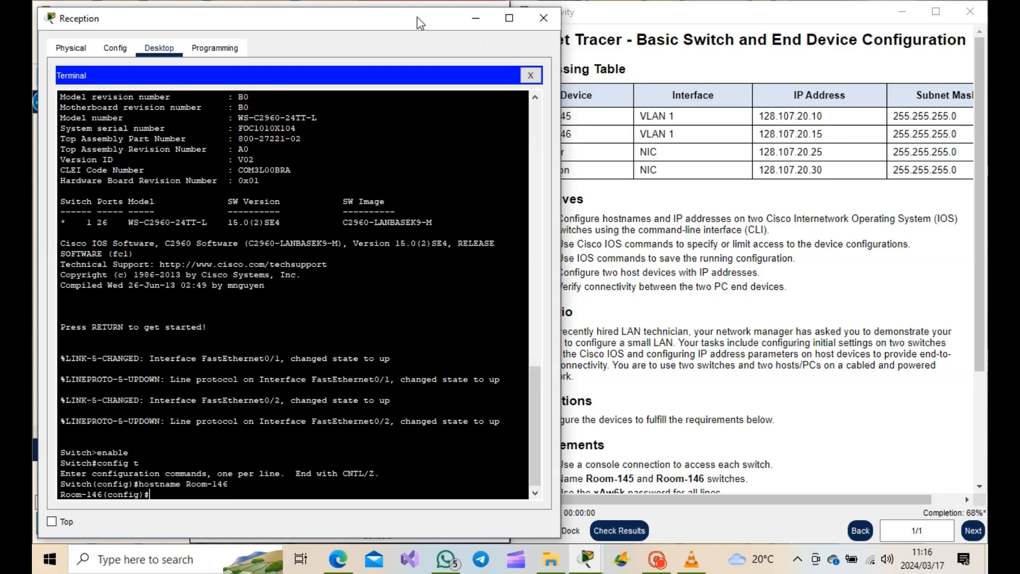
{"action": "left_click_drag", "start_coordinate": [427, 17], "coordinate": [32, 51]}
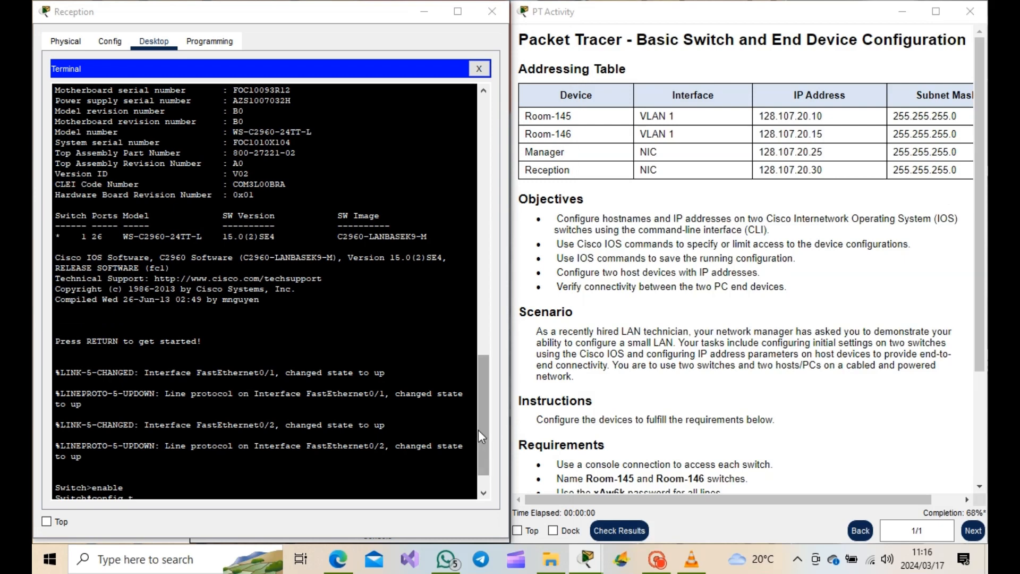
{"action": "left_click_drag", "start_coordinate": [480, 429], "coordinate": [483, 453]}
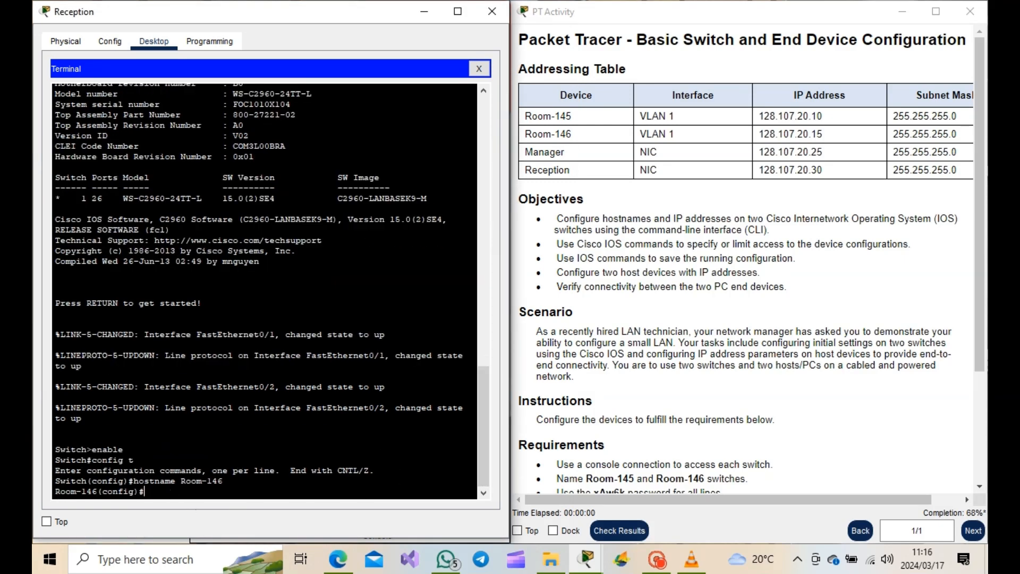
- Set the console line 0 password to the activity's line password and enable login on it
{"action": "left_click", "coordinate": [644, 461]}
{"action": "scroll", "coordinate": [930, 317], "scroll_direction": "down", "scroll_amount": 1}
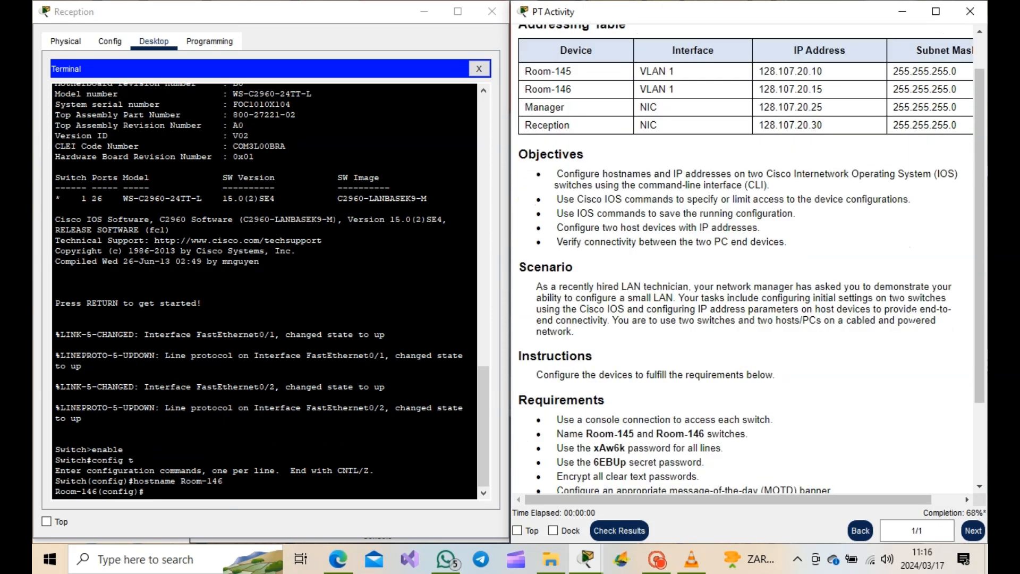
{"action": "scroll", "coordinate": [929, 317], "scroll_direction": "down", "scroll_amount": 2}
{"action": "left_click_drag", "start_coordinate": [585, 358], "coordinate": [722, 358]}
{"action": "left_click", "coordinate": [630, 358]}
{"action": "left_click", "coordinate": [183, 488]}
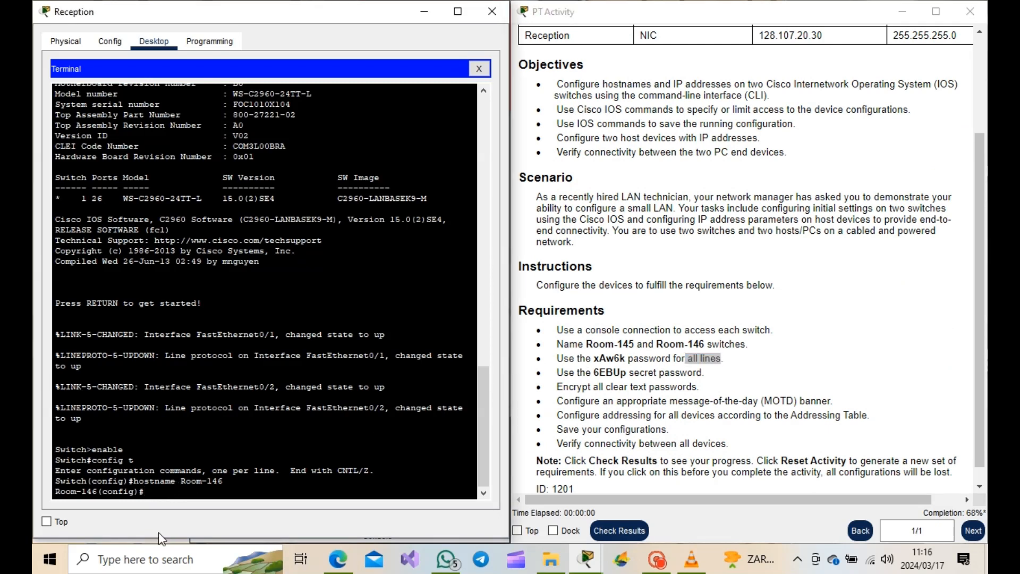
{"action": "type", "text": "line console 0"}
{"action": "key", "text": "Return"}
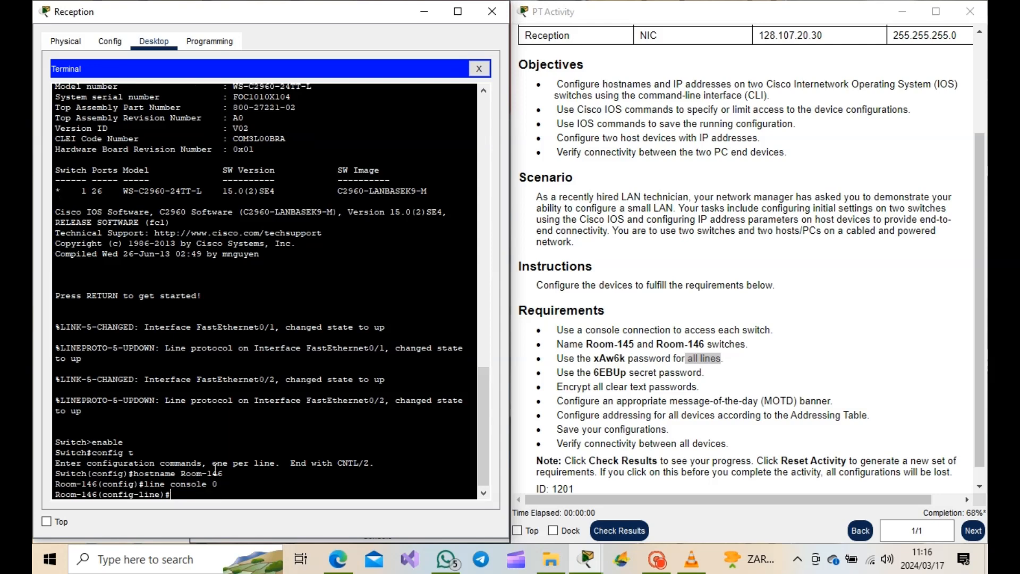
{"action": "type", "text": "password xAw6k"}
{"action": "key", "text": "Return"}
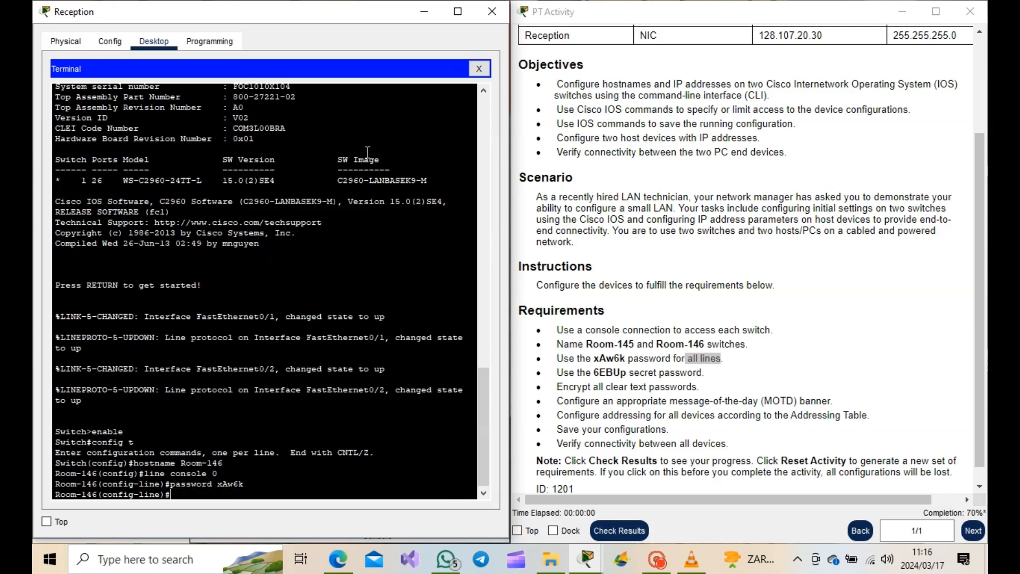
{"action": "type", "text": "login"}
{"action": "key", "text": "Return"}
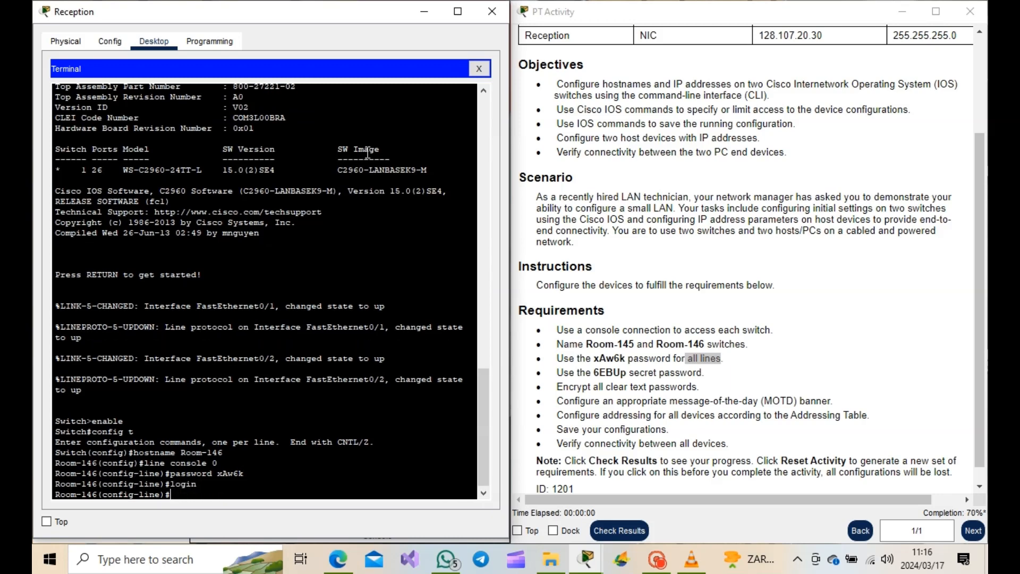
- Set the vty line 0 password to the same line password, enable login, and exit line configuration
{"action": "type", "text": "line"}
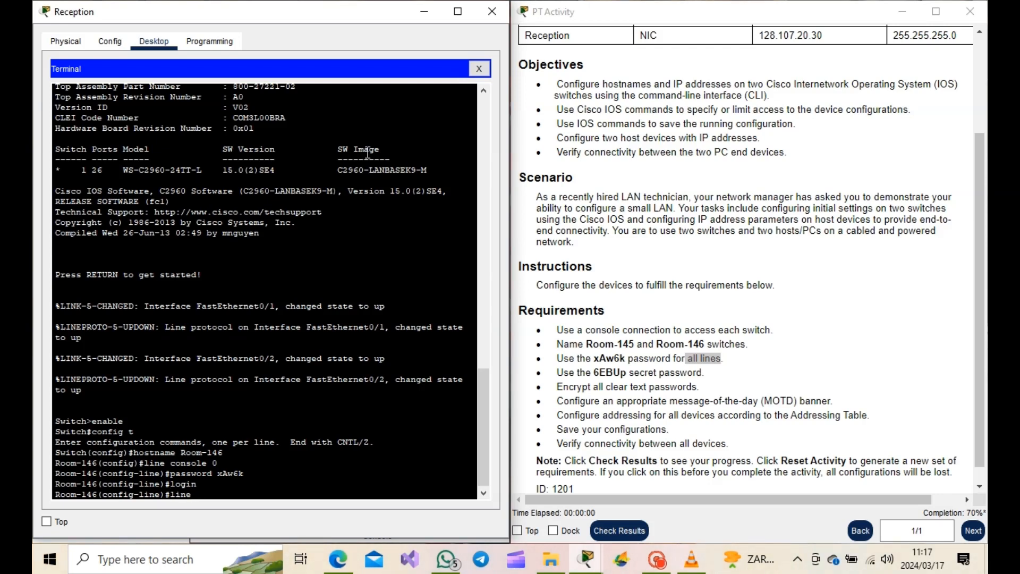
{"action": "type", "text": " vty 0"}
{"action": "key", "text": "Return"}
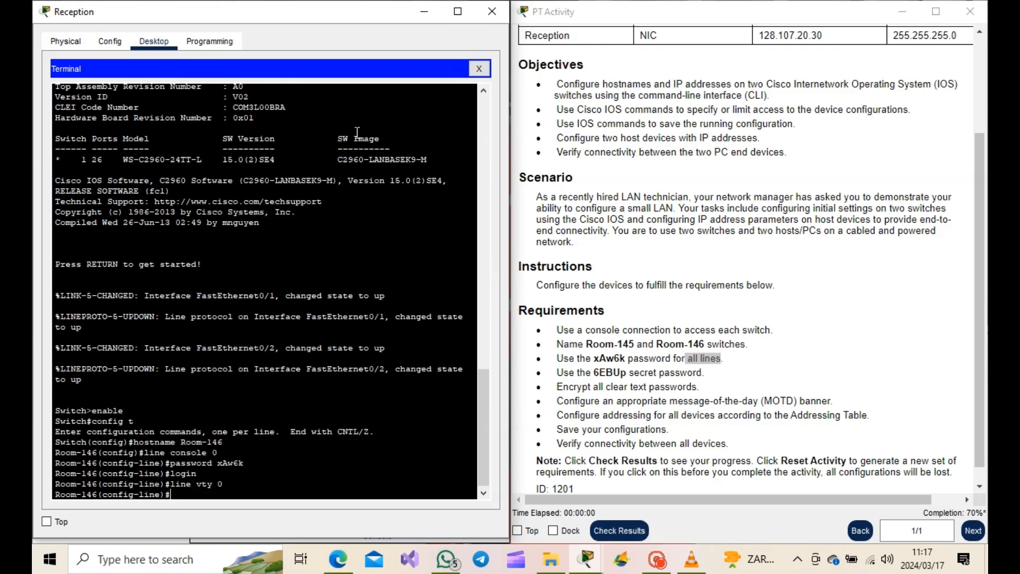
{"action": "type", "text": "password xAw6k"}
{"action": "key", "text": "Return"}
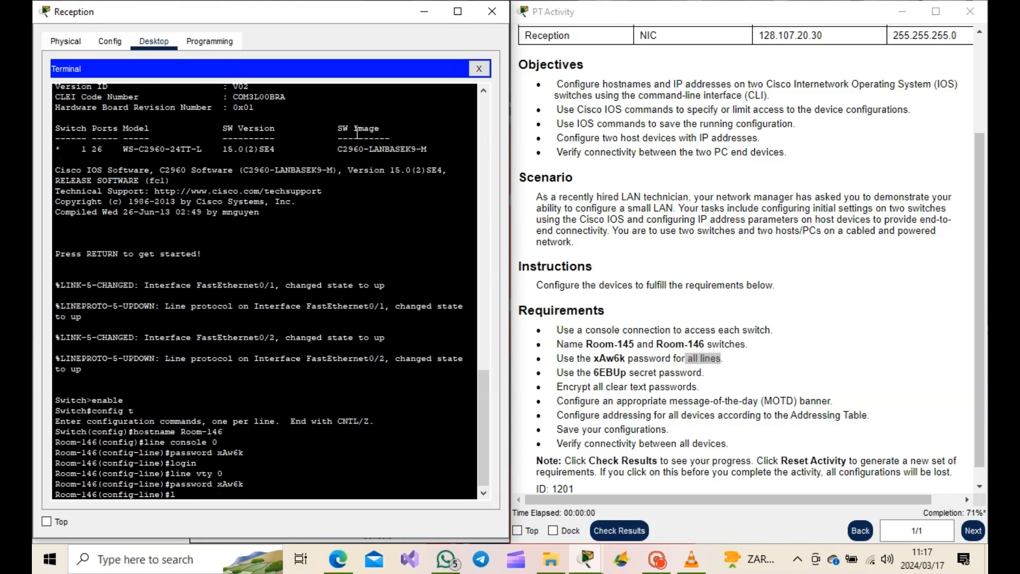
{"action": "type", "text": "login"}
{"action": "key", "text": "Return"}
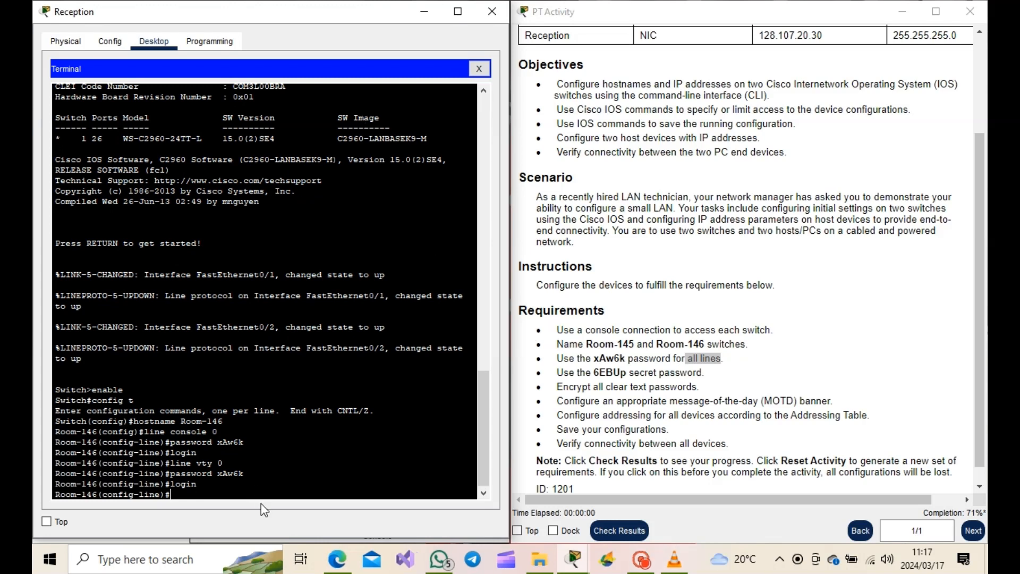
{"action": "type", "text": "en"}
{"action": "key", "text": "BackSpace"}
{"action": "type", "text": "xit"}
{"action": "key", "text": "Return"}
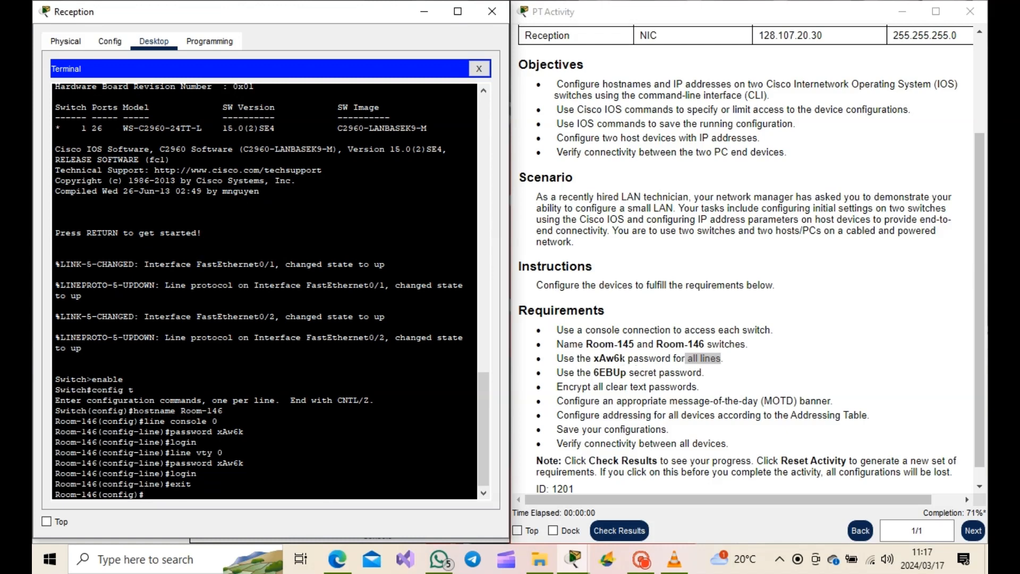
- Set the enable secret password to the activity's required secret
{"action": "type", "text": "enable secret"}
{"action": "type", "text": "6EBUp"}
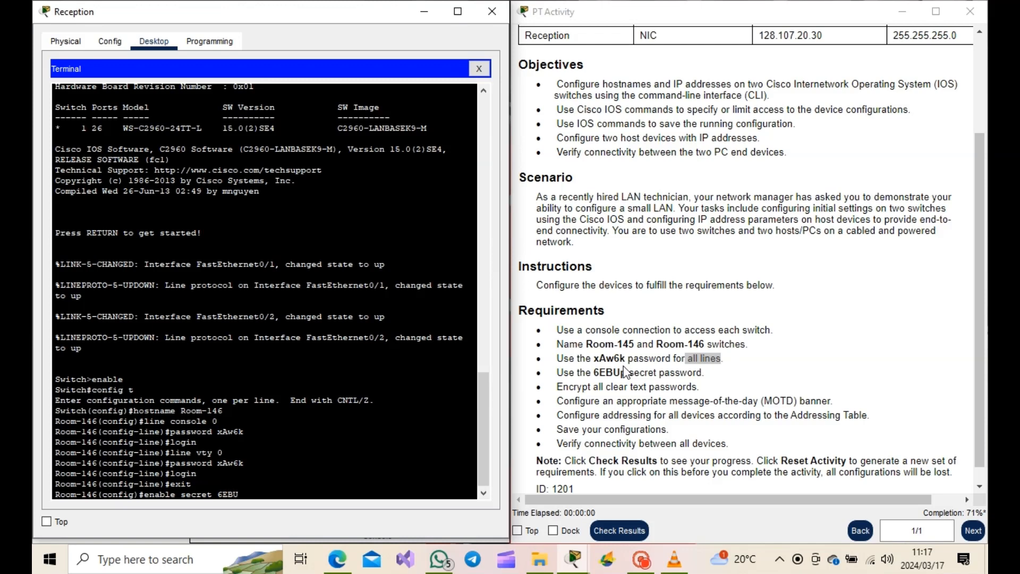
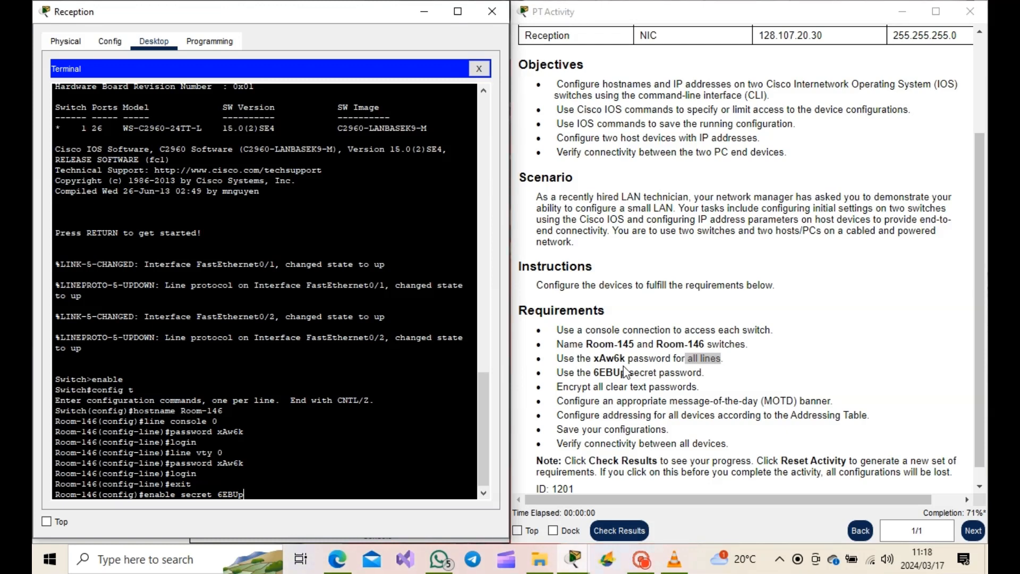
- Encrypt all clear-text passwords on the switch with service password-encryption
{"action": "key", "text": "Return"}
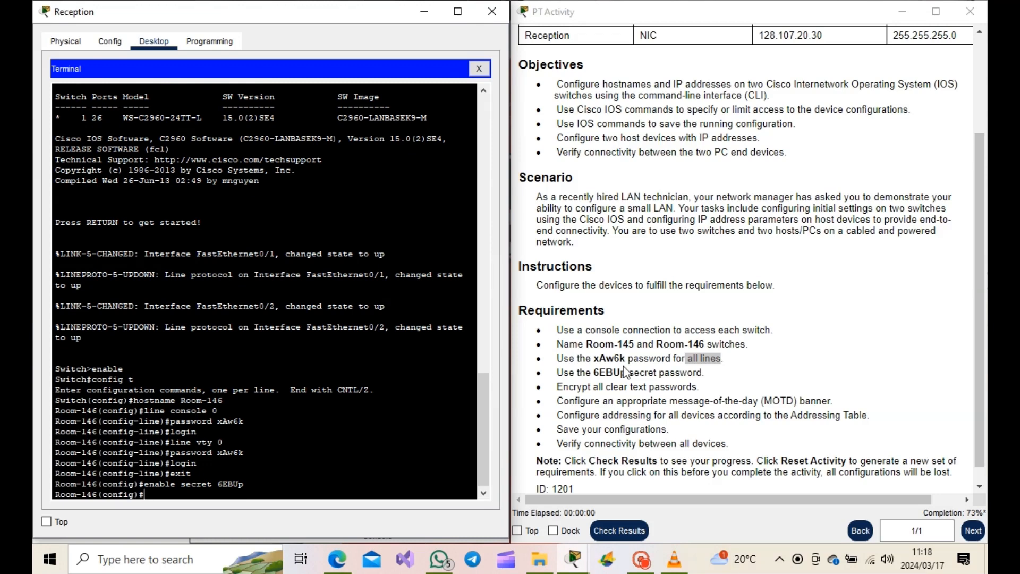
{"action": "left_click_drag", "start_coordinate": [563, 387], "coordinate": [620, 399]}
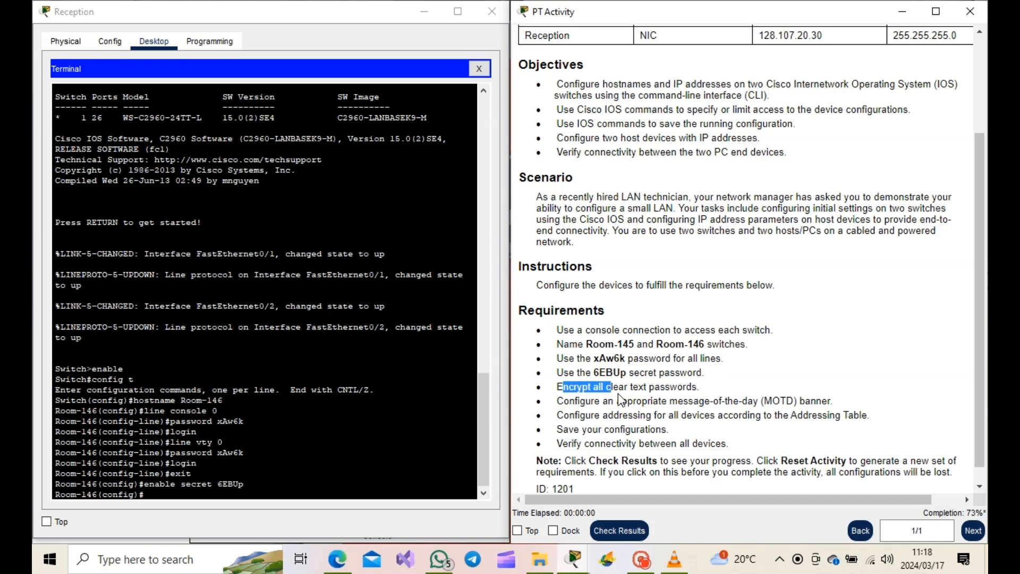
{"action": "left_click", "coordinate": [278, 491]}
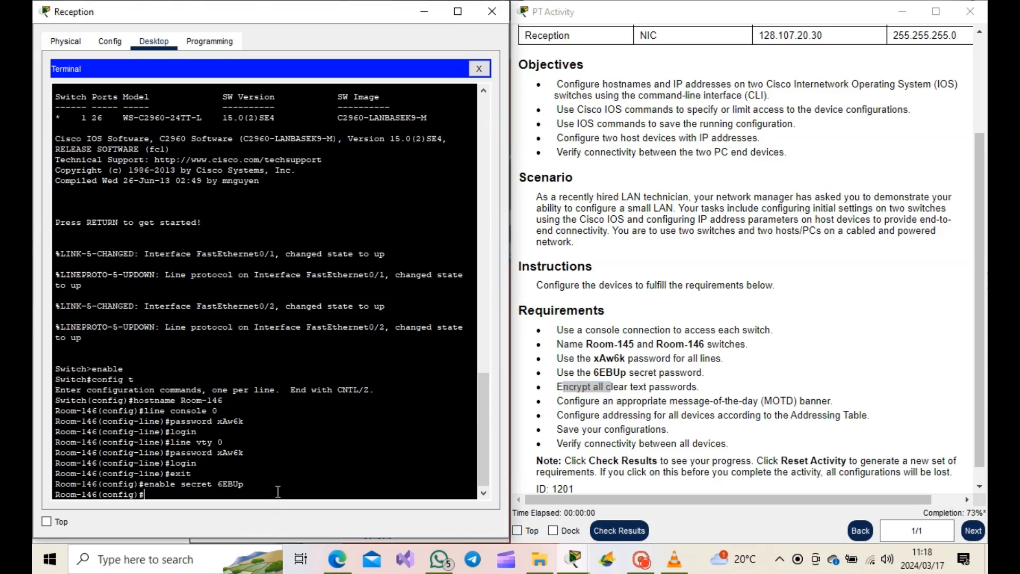
{"action": "type", "text": "servi"}
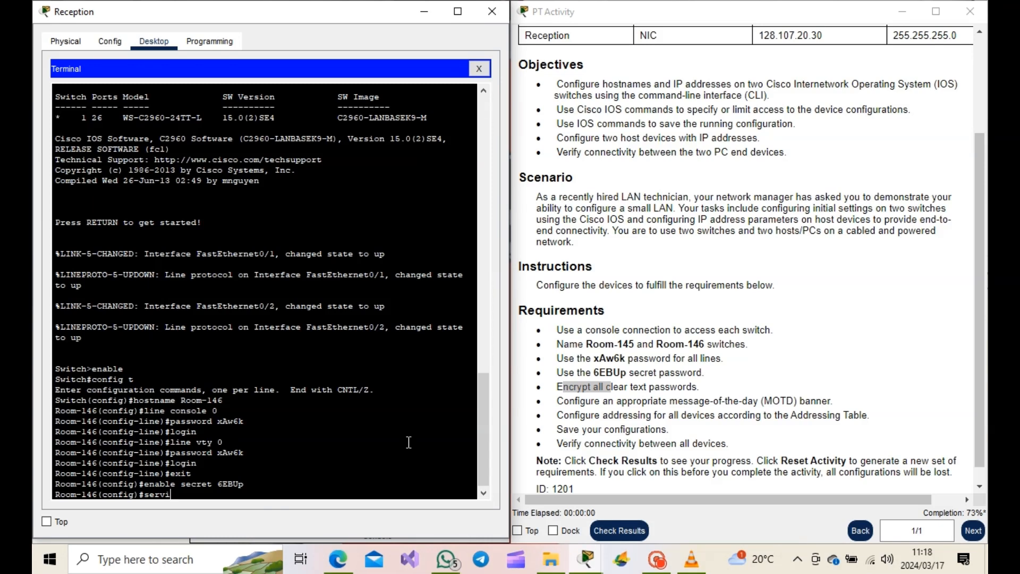
{"action": "type", "text": "ce password-encryption"}
{"action": "key", "text": "Return"}
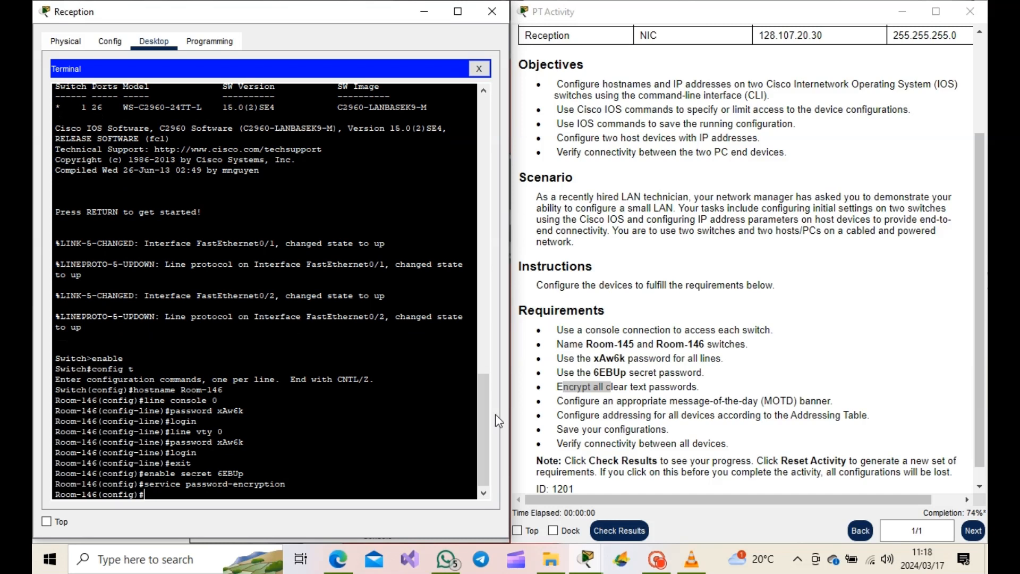
- Configure the message-of-the-day banner as NO ACCESS!! using # as the delimiter
{"action": "left_click_drag", "start_coordinate": [577, 401], "coordinate": [748, 401]}
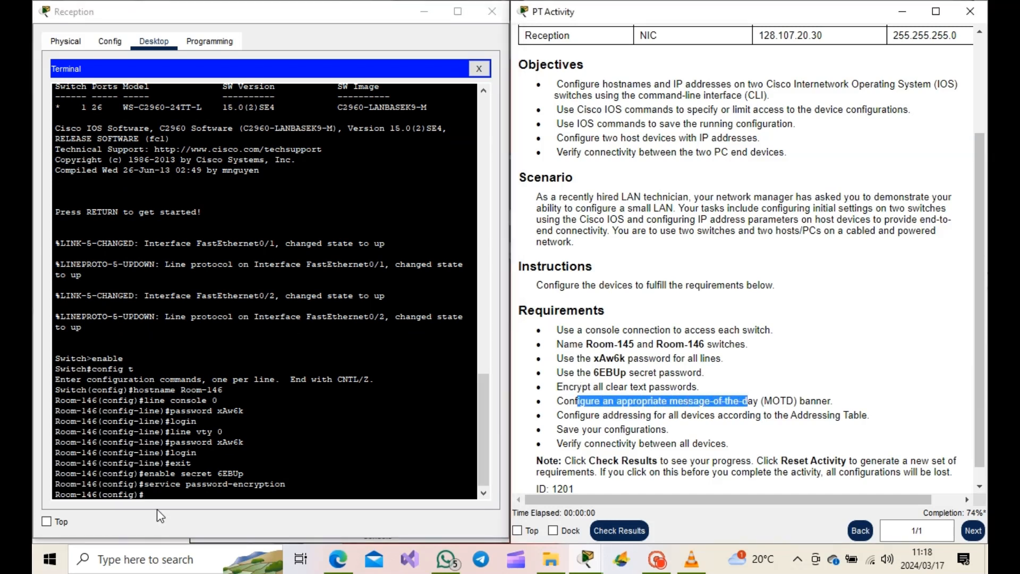
{"action": "left_click", "coordinate": [163, 493]}
{"action": "type", "text": "bann"}
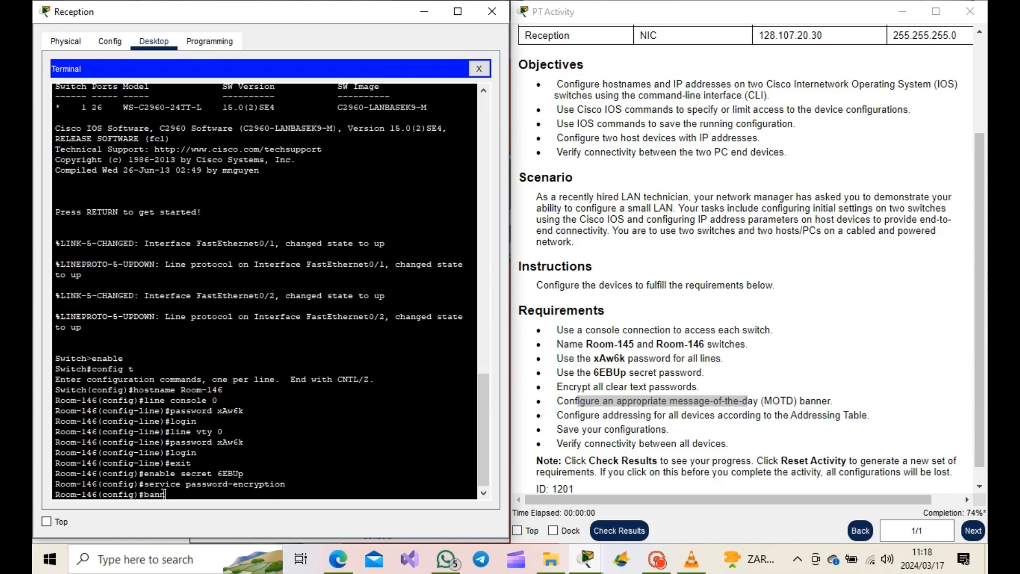
{"action": "type", "text": "er motd # NO ACCESS!!"}
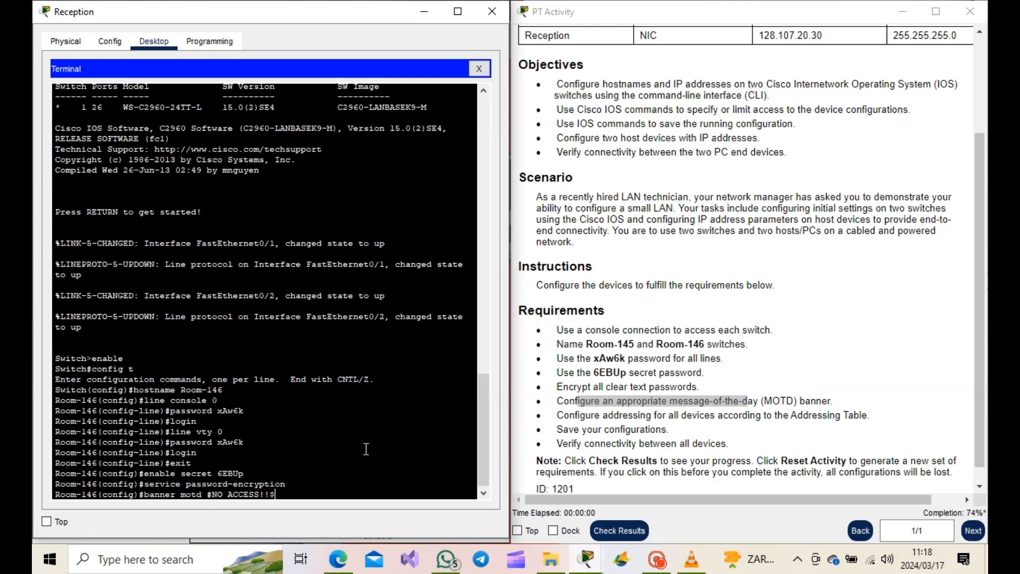
{"action": "type", "text": "#"}
{"action": "key", "text": "Return"}
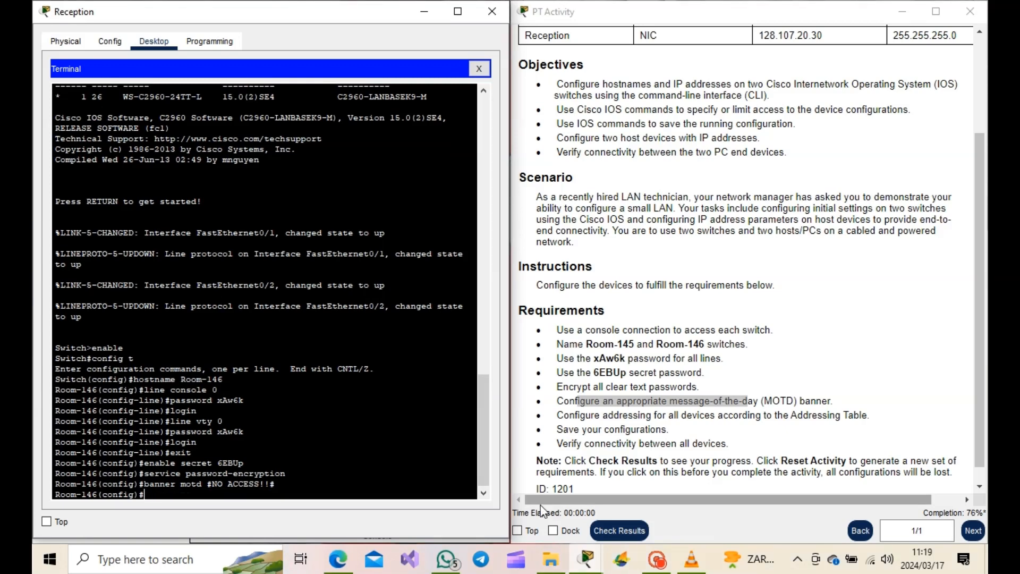
- Assign interface VLAN 1 the IP address 128.107.20.15 with subnet mask 255.255.255.0
{"action": "left_click_drag", "start_coordinate": [563, 415], "coordinate": [828, 414]}
{"action": "scroll", "coordinate": [715, 427], "scroll_direction": "up", "scroll_amount": 3}
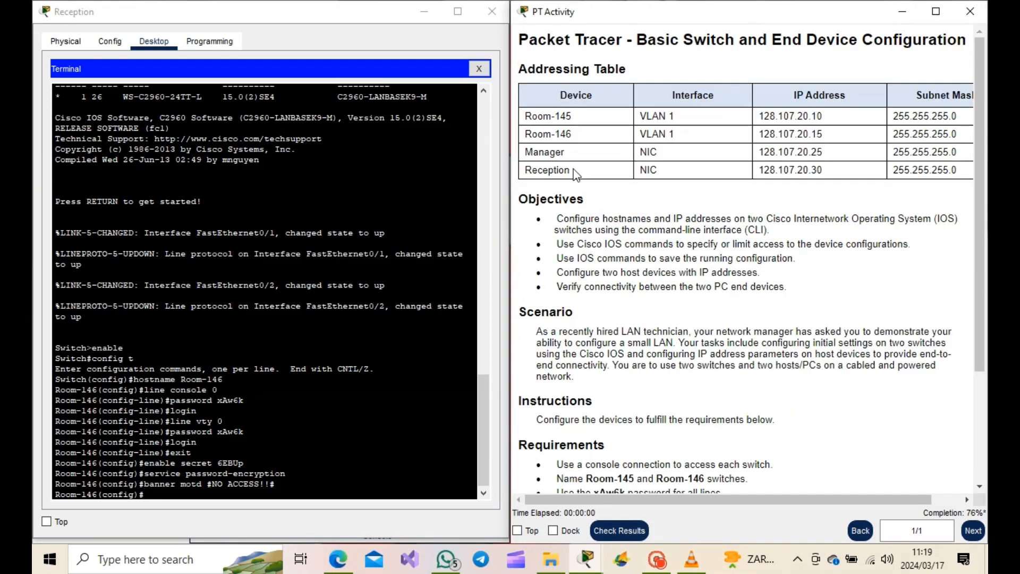
{"action": "left_click", "coordinate": [164, 495]}
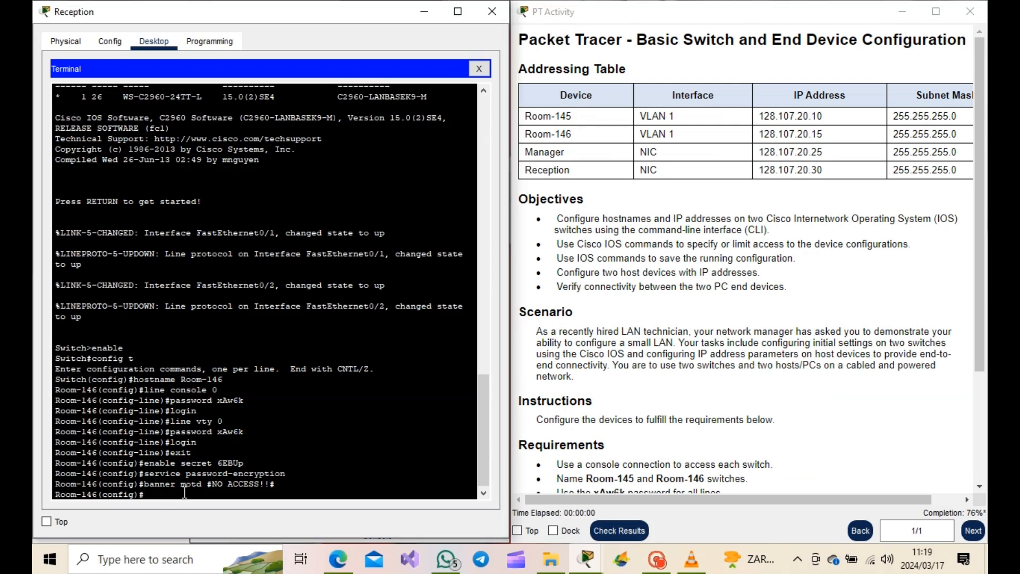
{"action": "type", "text": "interface vlan 1"}
{"action": "key", "text": "Return"}
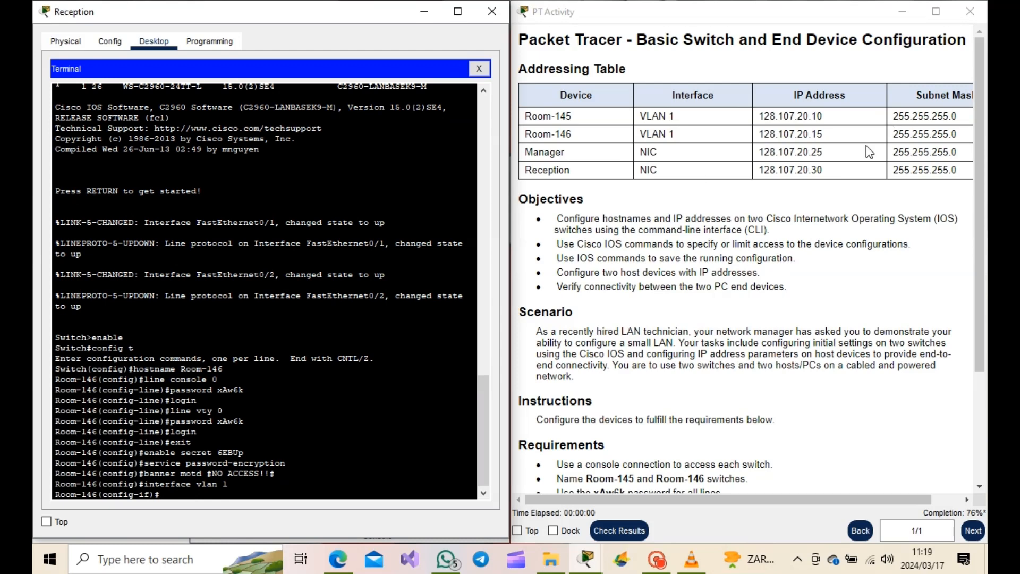
{"action": "type", "text": "ip ad"}
{"action": "type", "text": "re"}
{"action": "key", "text": "BackSpace"}
{"action": "key", "text": "BackSpace"}
{"action": "type", "text": "dress 128.107.20.15 "}
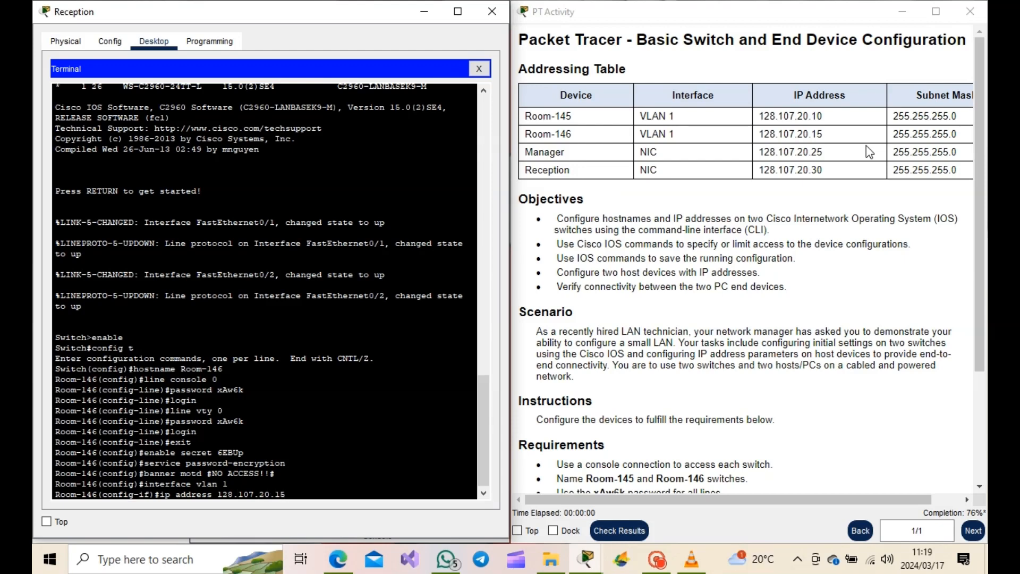
{"action": "type", "text": "255.255.255.0"}
{"action": "key", "text": "Return"}
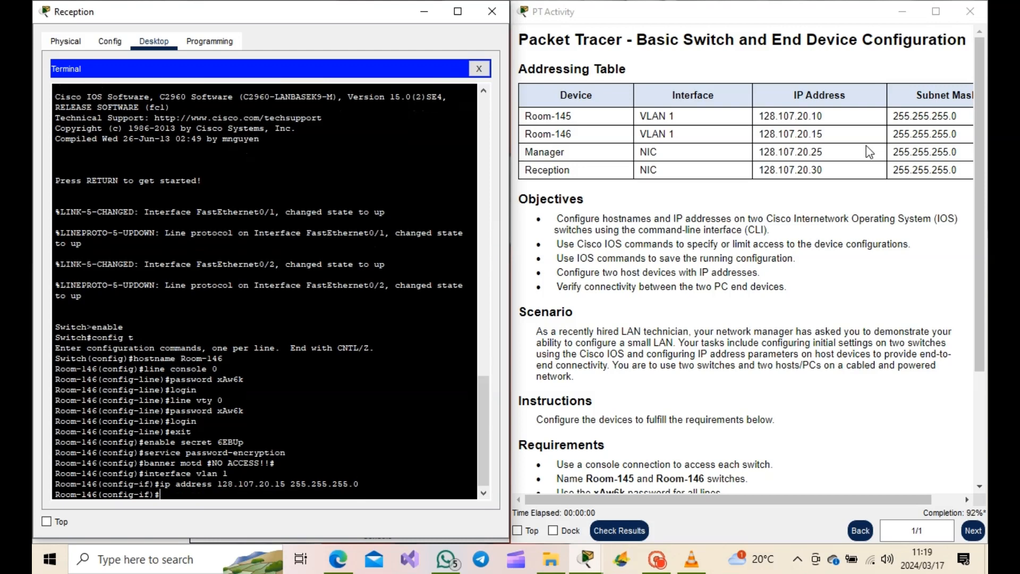
- Enable the VLAN 1 interface with no shutdown and return to privileged EXEC mode
{"action": "type", "text": "no shutdown"}
{"action": "key", "text": "Return"}
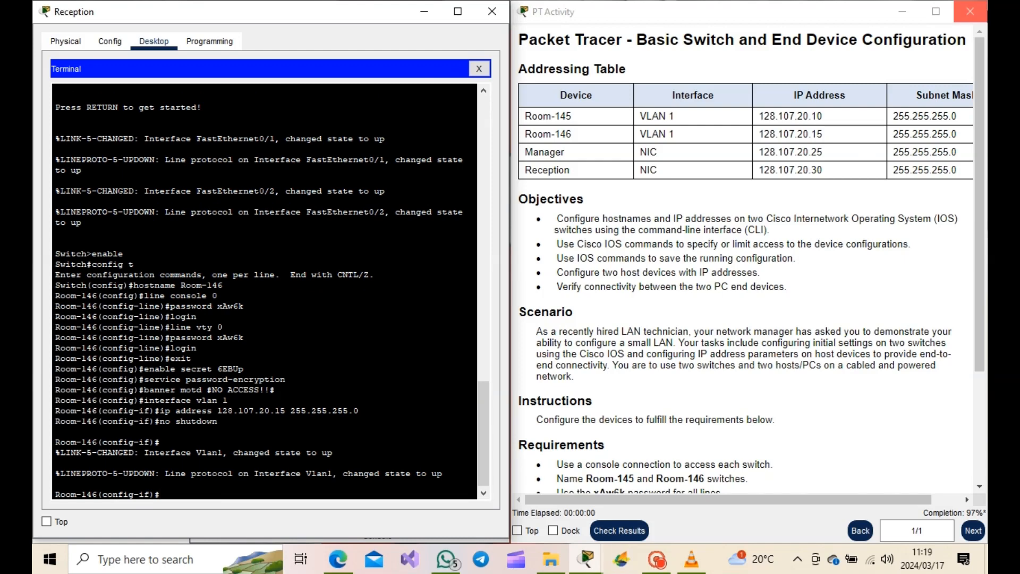
{"action": "left_click", "coordinate": [786, 343]}
{"action": "scroll", "coordinate": [786, 344], "scroll_direction": "down", "scroll_amount": 3}
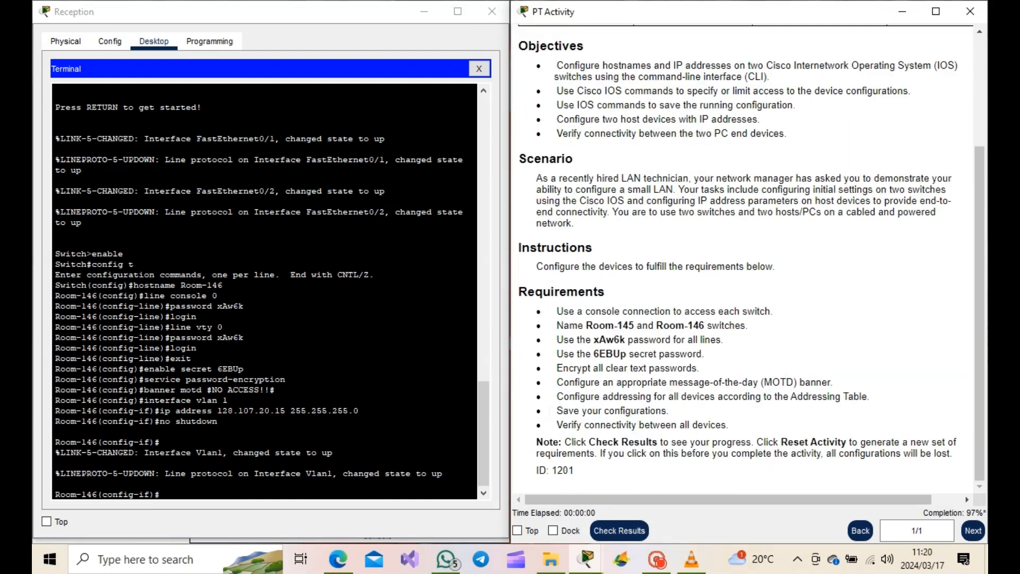
{"action": "left_click_drag", "start_coordinate": [556, 410], "coordinate": [663, 411]}
{"action": "left_click", "coordinate": [170, 491]}
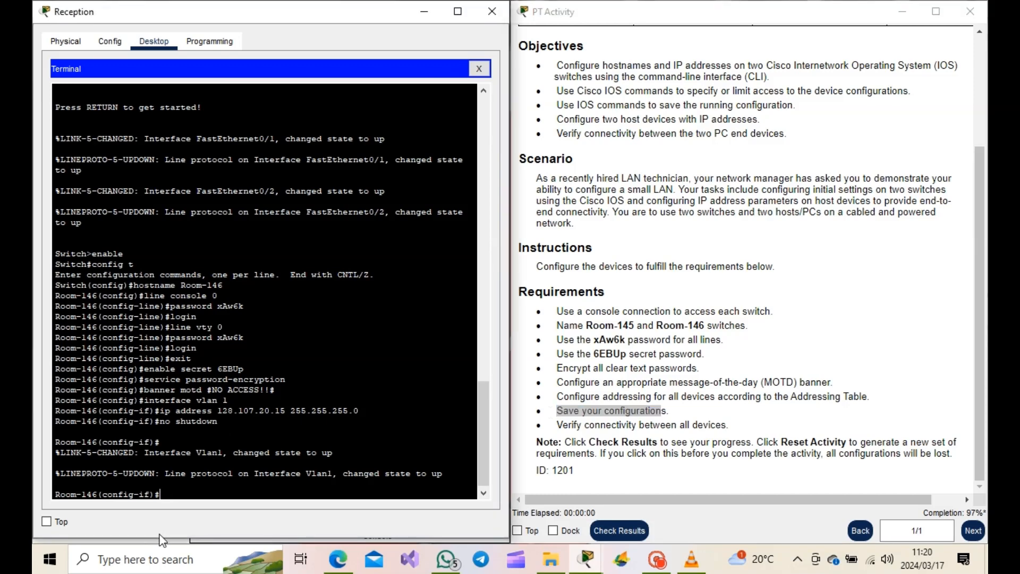
{"action": "type", "text": "end"}
{"action": "key", "text": "Return"}
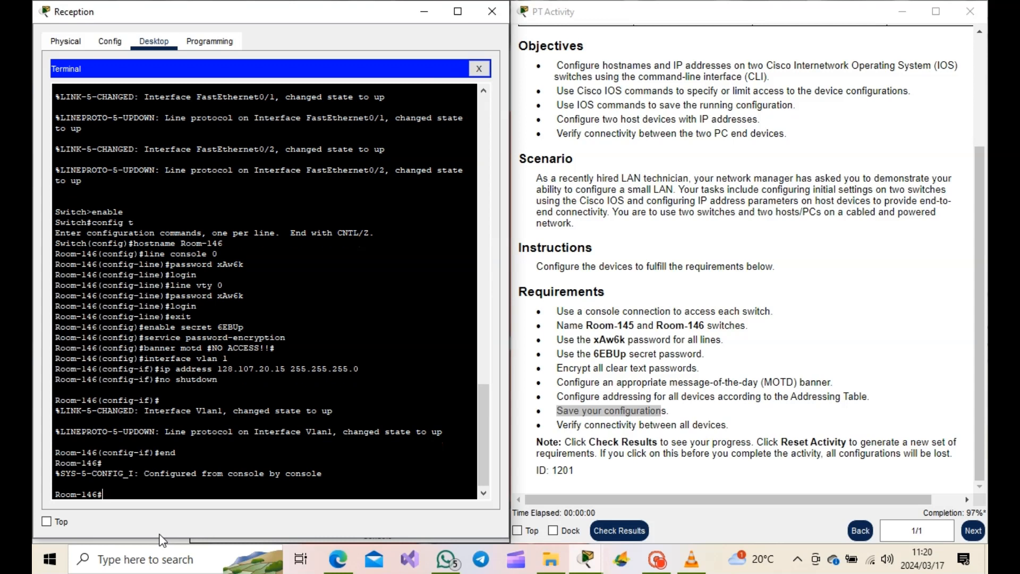
- Save the running configuration to startup-config, accepting the default destination filename
{"action": "type", "text": "copy running-config startu"}
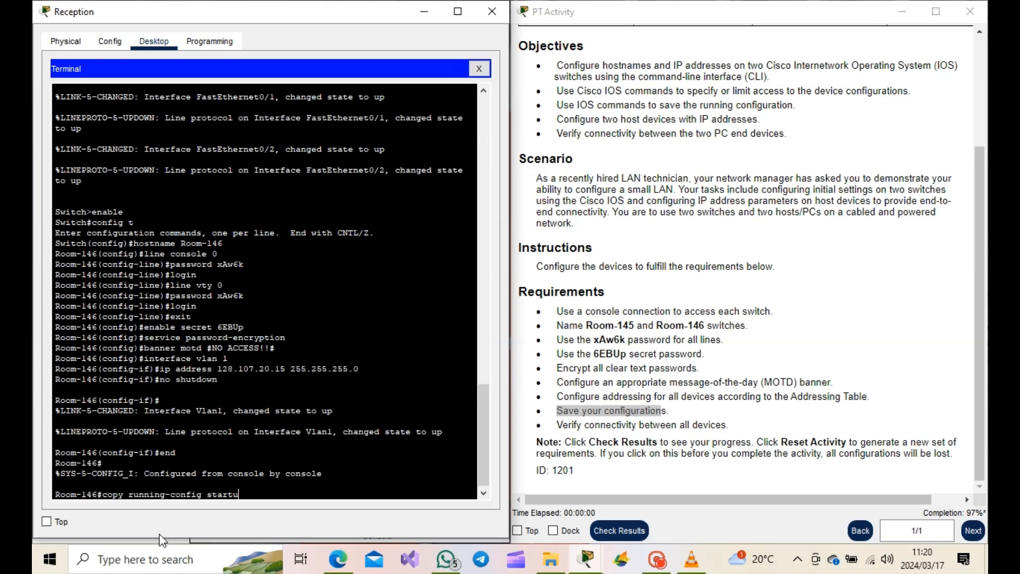
{"action": "type", "text": "p-config"}
{"action": "key", "text": "Return"}
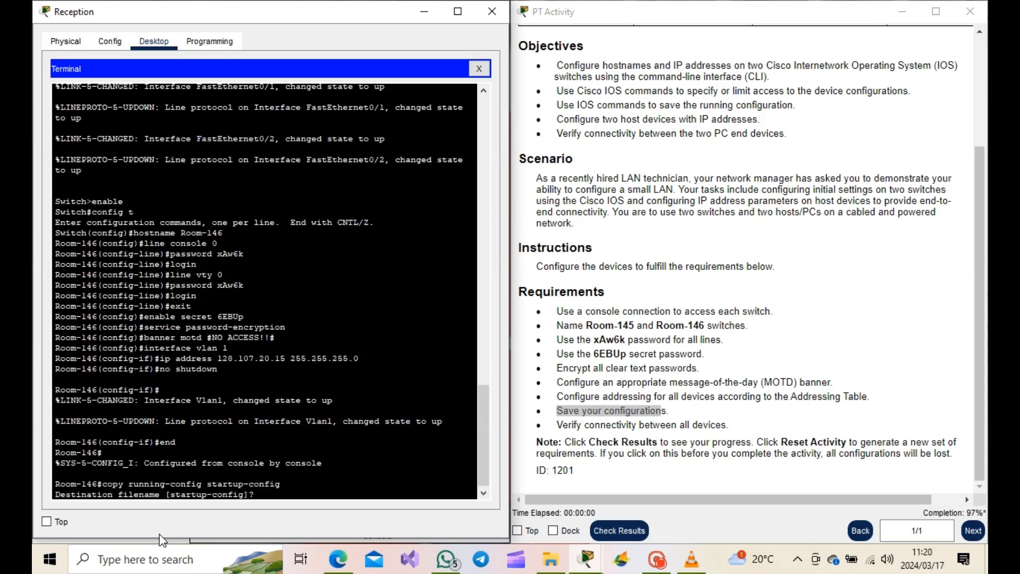
{"action": "key", "text": "Return"}
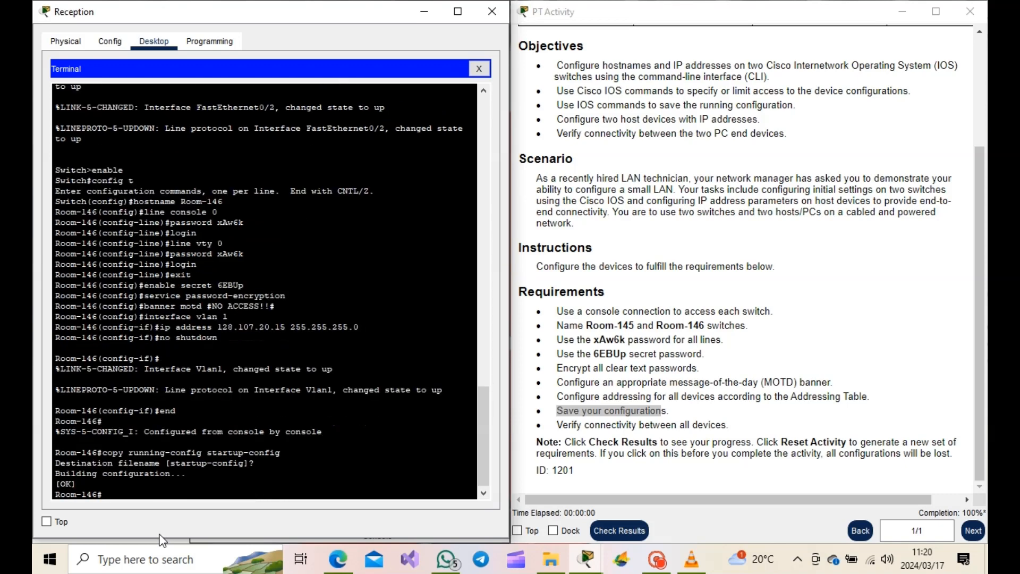
{"action": "key", "text": "Return"}
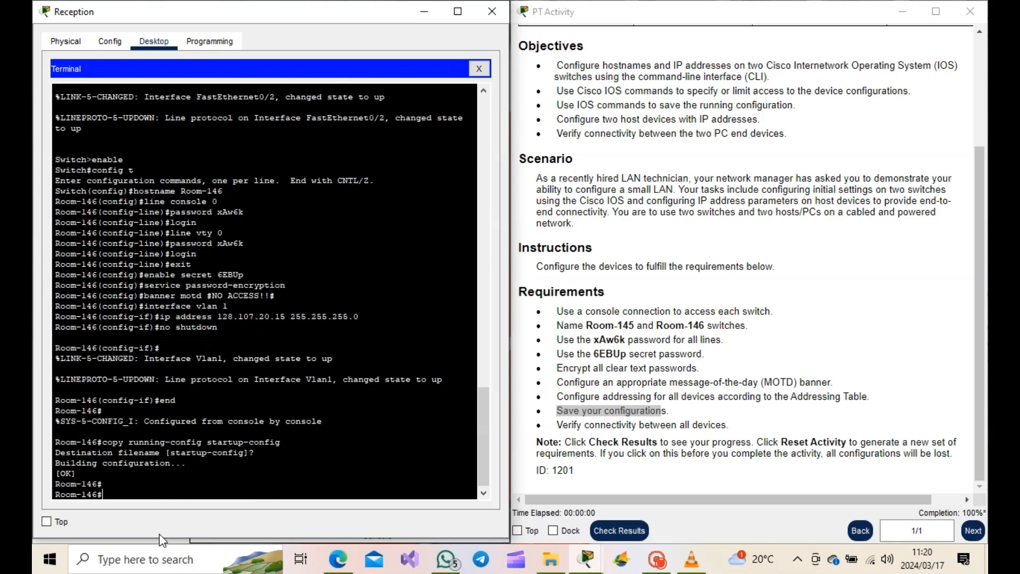
- Display the running configuration to review the switch settings
{"action": "type", "text": "show run"}
{"action": "key", "text": "Return"}
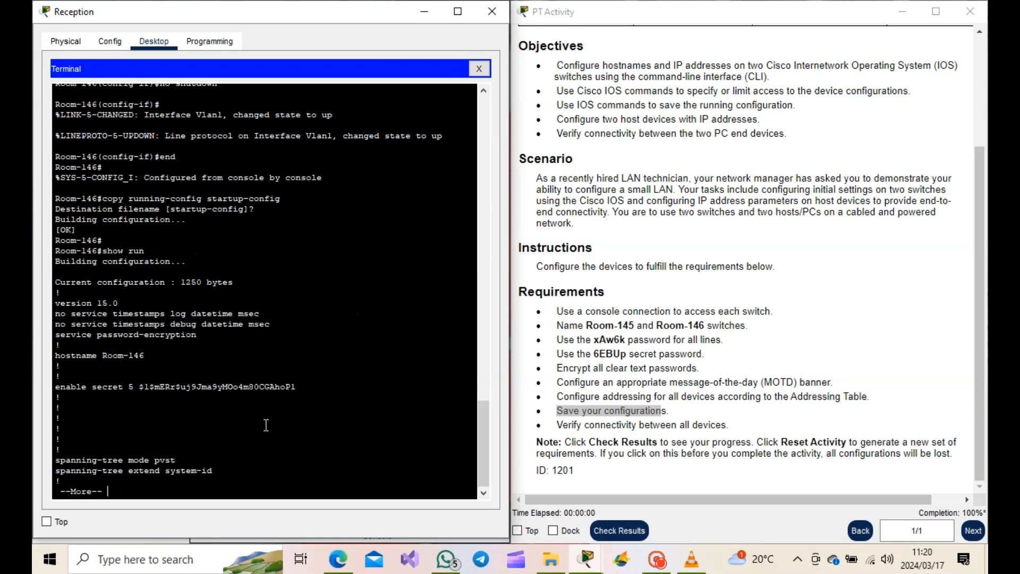
{"action": "key", "text": "Return"}
{"action": "key", "text": "q"}
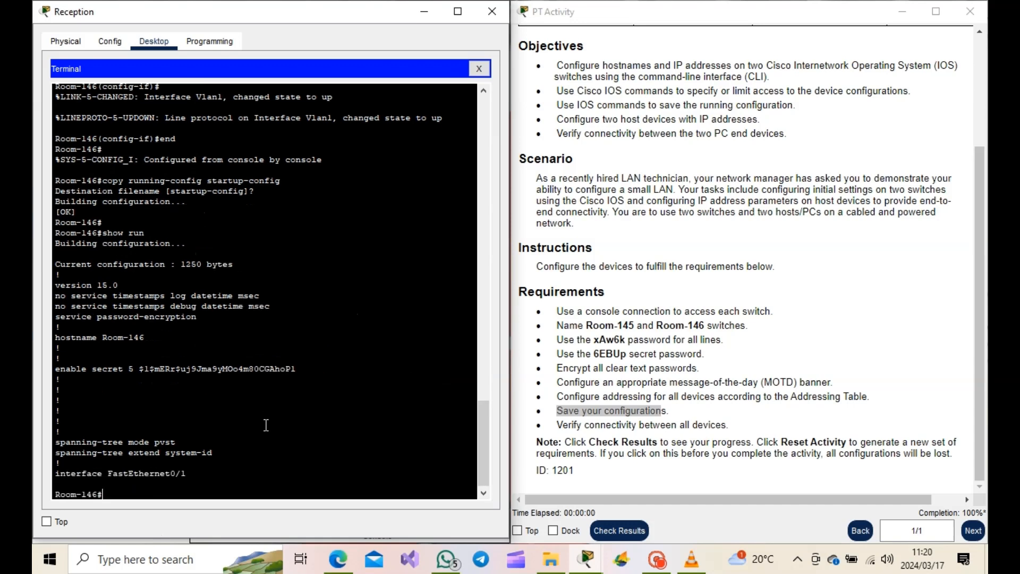
- Exit the console session and log back in with the line password
{"action": "type", "text": "exit"}
{"action": "key", "text": "Return"}
{"action": "key", "text": "Return"}
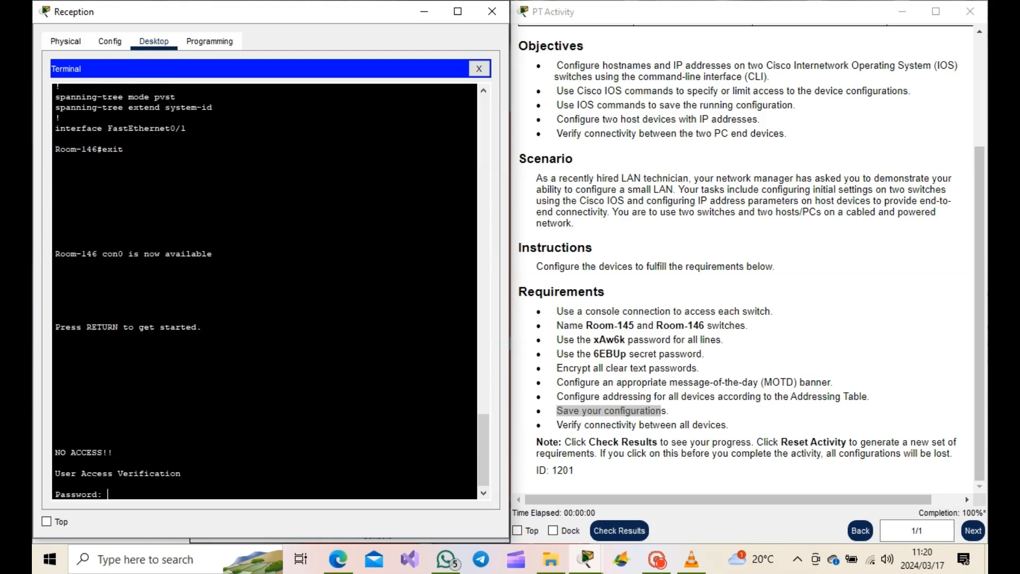
{"action": "left_click_drag", "start_coordinate": [606, 339], "coordinate": [590, 339]}
{"action": "left_click", "coordinate": [167, 491]}
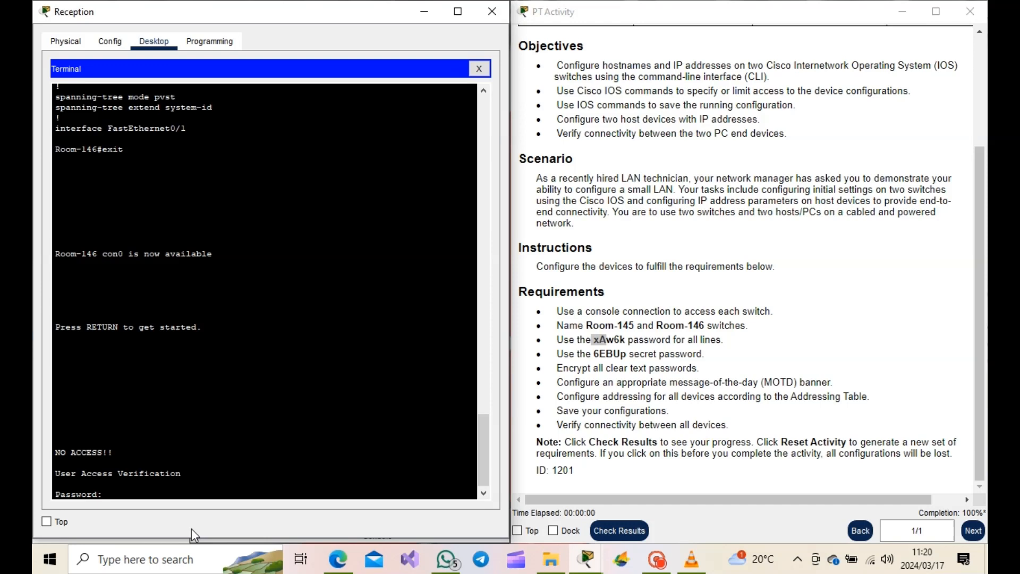
{"action": "key", "text": "Return"}
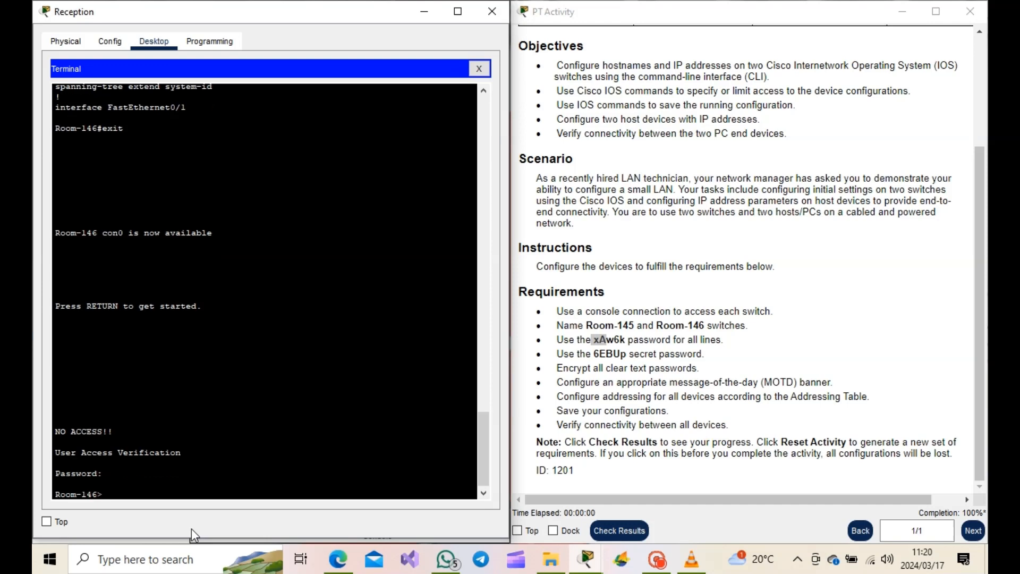
- Enter privileged EXEC mode by supplying the enable secret password
{"action": "double_click", "coordinate": [603, 355]}
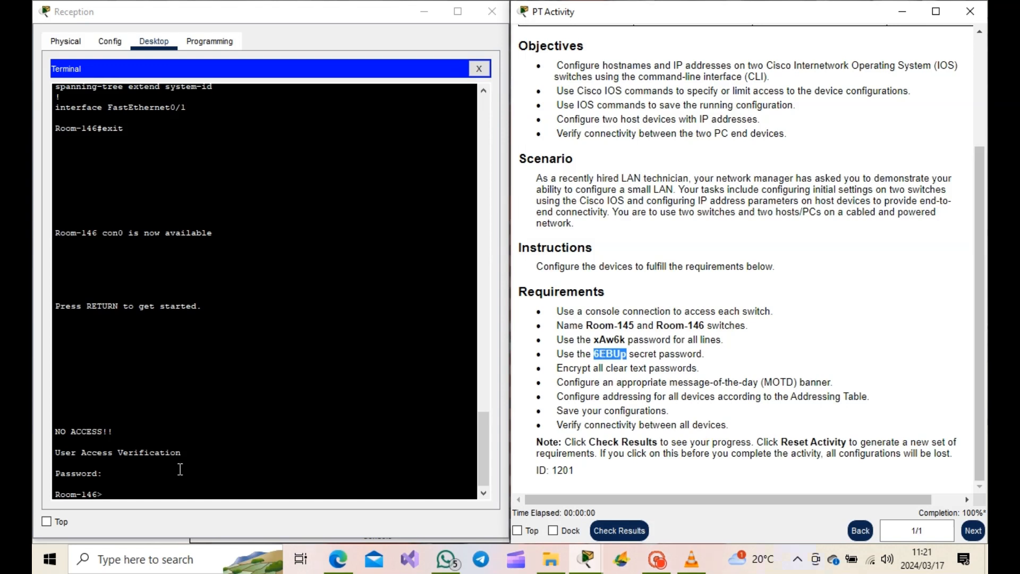
{"action": "left_click", "coordinate": [140, 502]}
{"action": "left_click", "coordinate": [127, 490]}
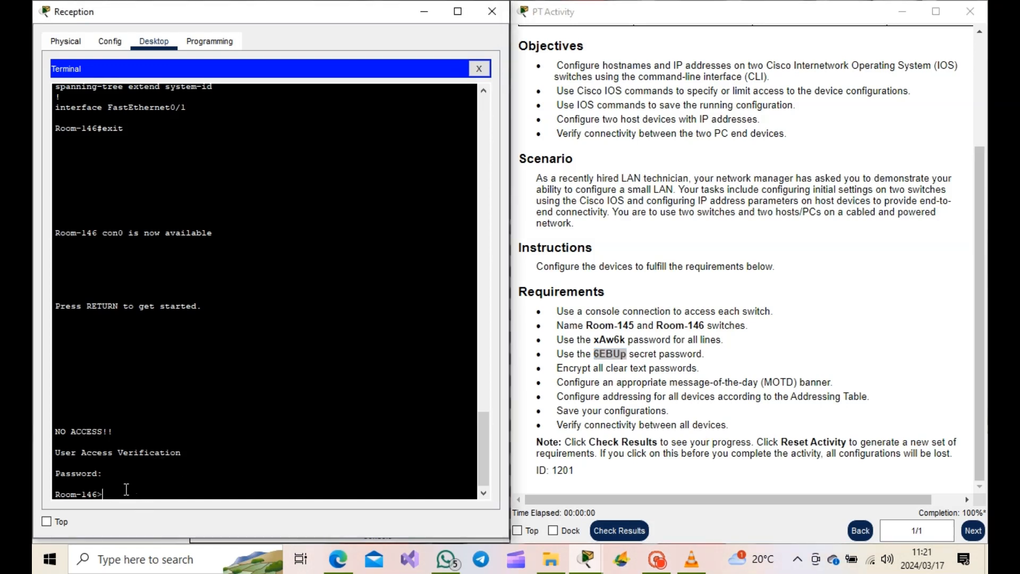
{"action": "type", "text": "enable"}
{"action": "key", "text": "Return"}
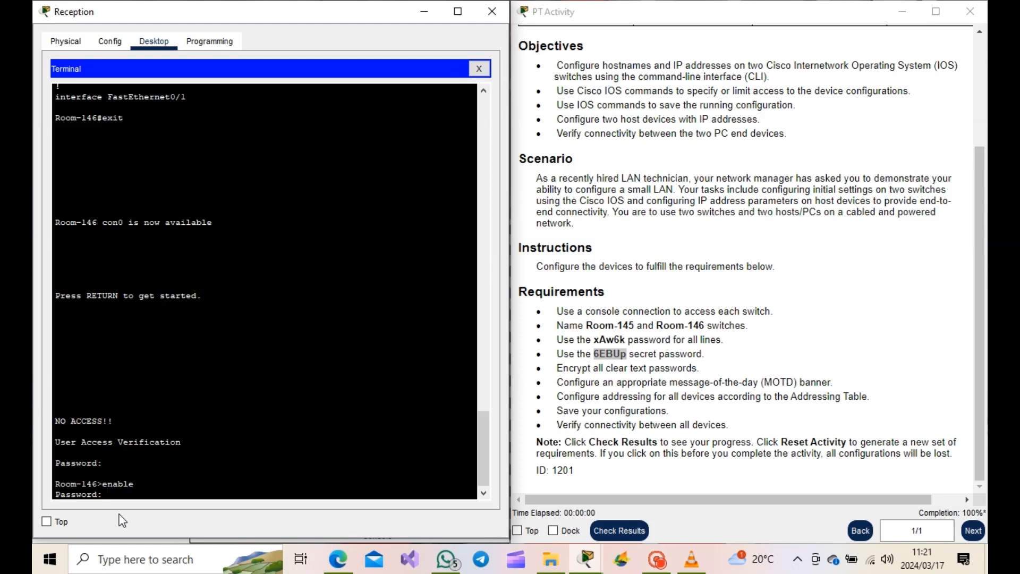
{"action": "key", "text": "Return"}
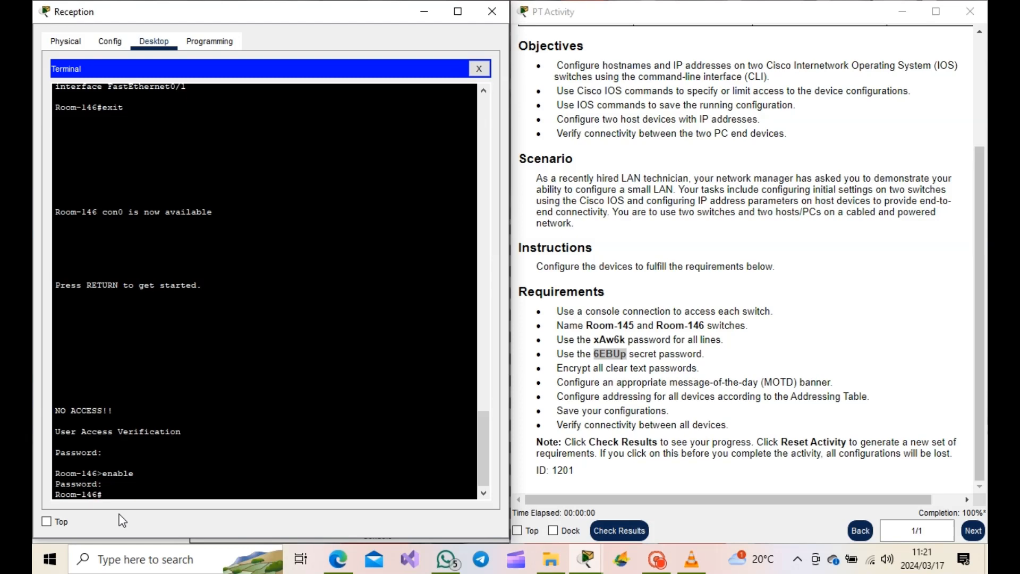
- Check the activity results and review the assessment items list
{"action": "left_click", "coordinate": [626, 532]}
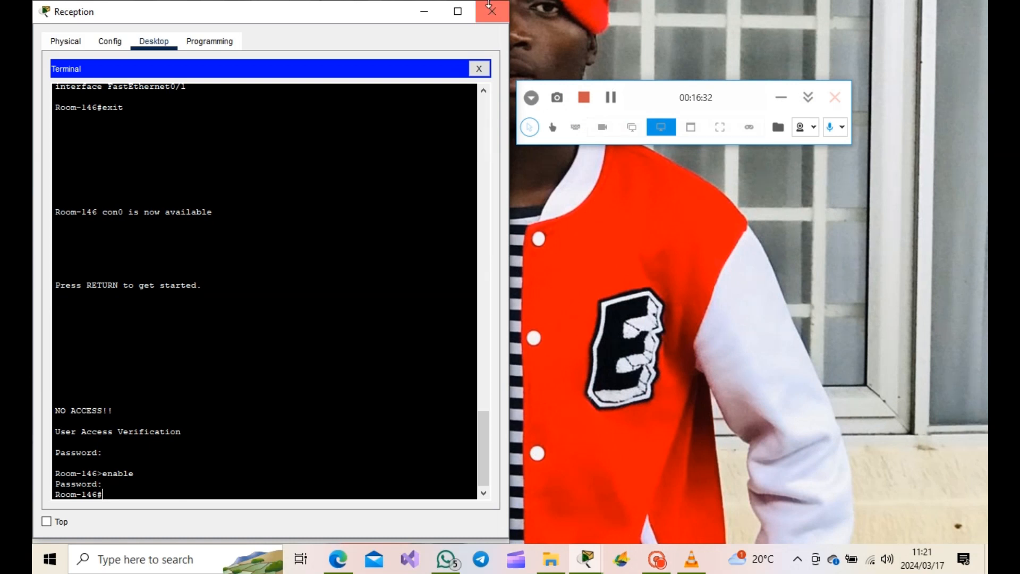
{"action": "left_click", "coordinate": [424, 12]}
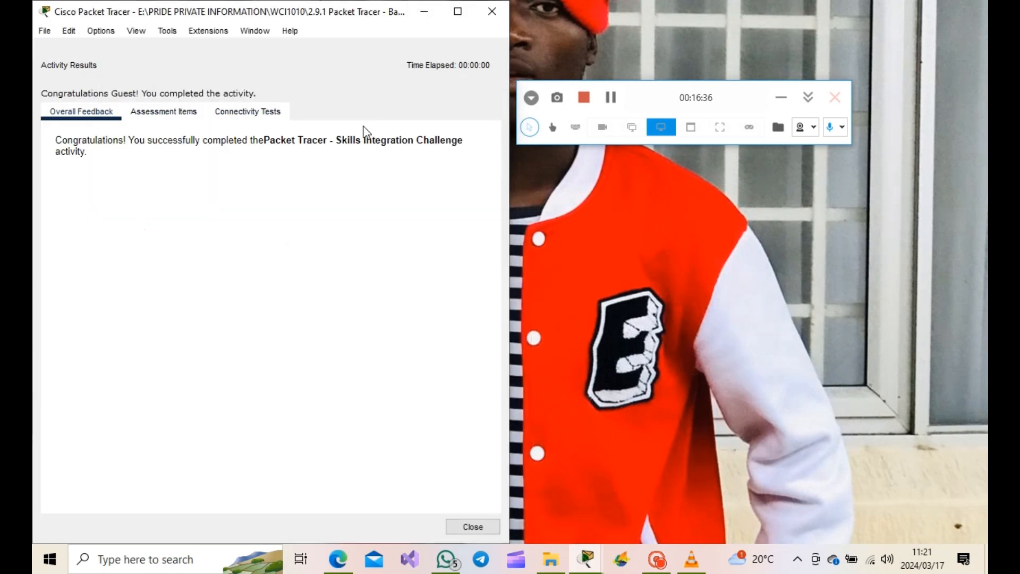
{"action": "left_click", "coordinate": [163, 111]}
{"action": "scroll", "coordinate": [215, 239], "scroll_direction": "down", "scroll_amount": 5}
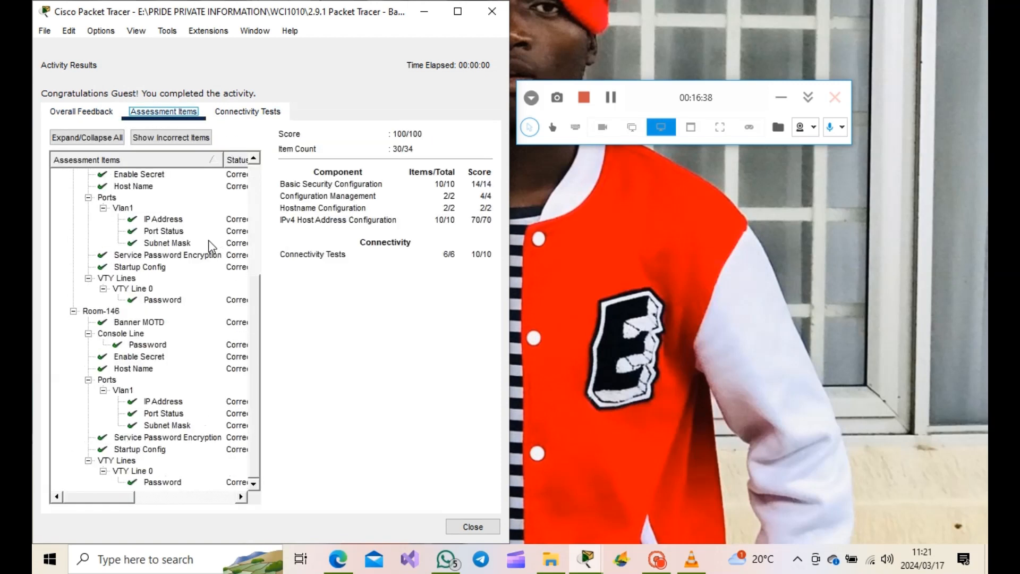
{"action": "scroll", "coordinate": [209, 260], "scroll_direction": "up", "scroll_amount": 5}
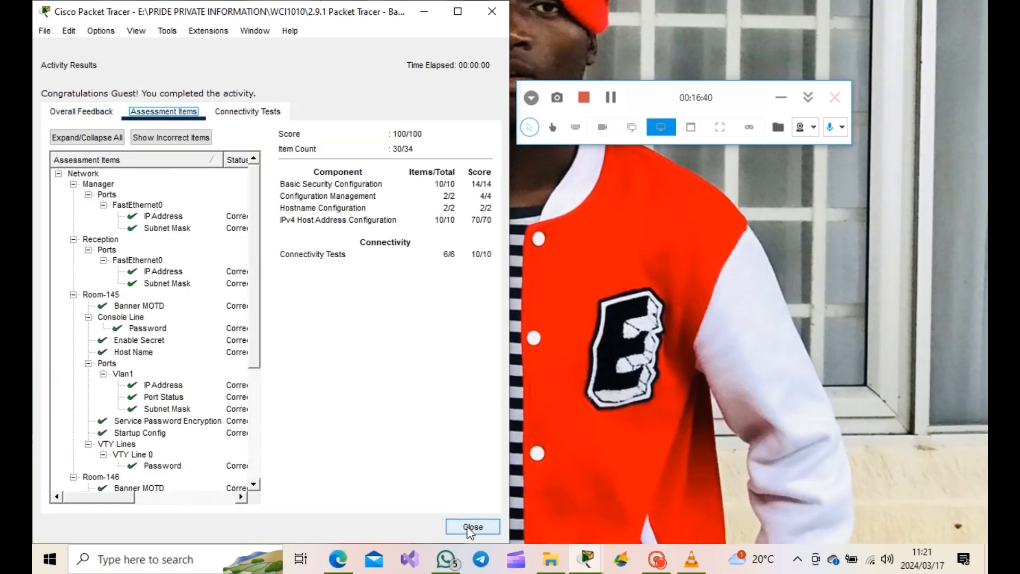